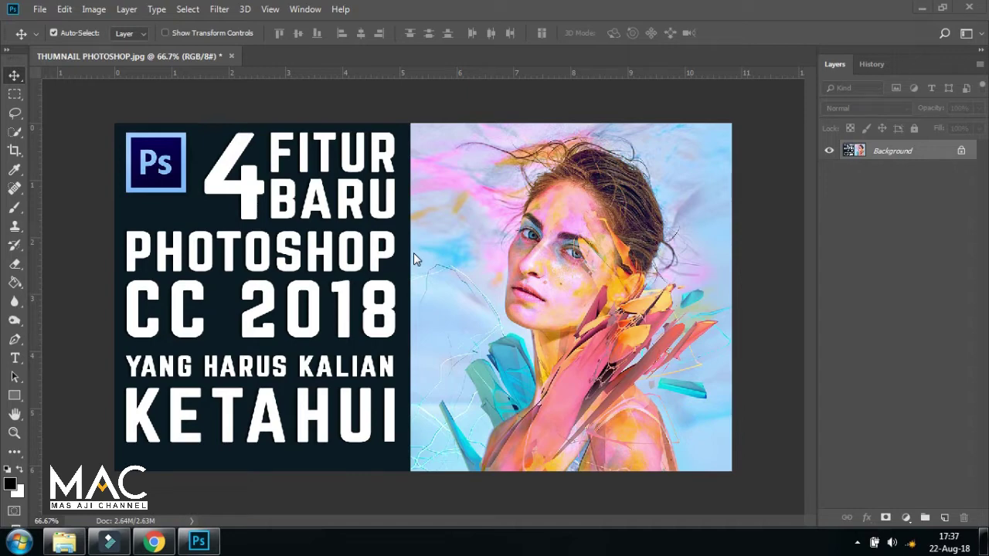
# Step: Switch from Photoshop's THUMNAIL PHOTOSHOP.jpg to the YouTube channel page in Chrome
pyautogui.click(155, 542)
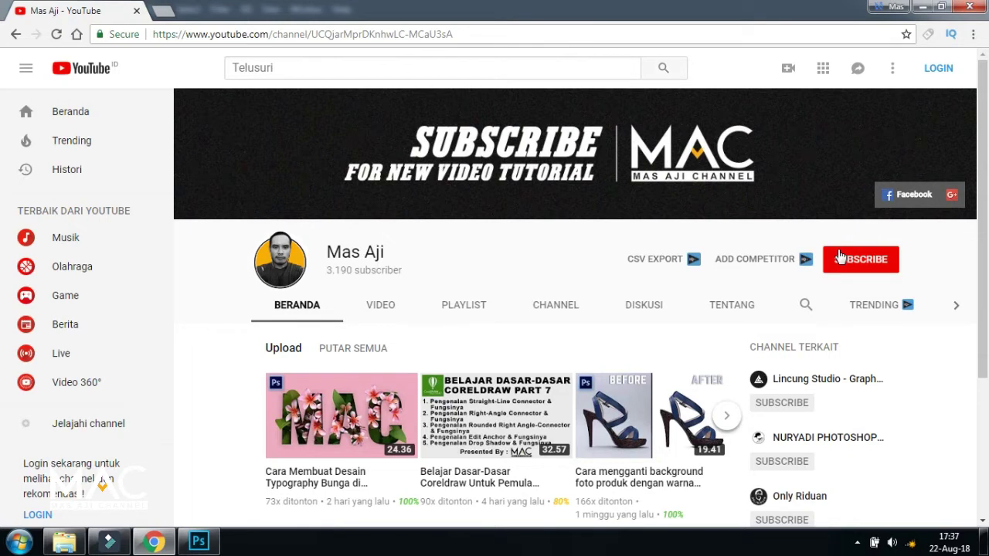
# Step: Return to Photoshop with the THUMNAIL PHOTOSHOP.jpg thumbnail in front
pyautogui.click(198, 541)
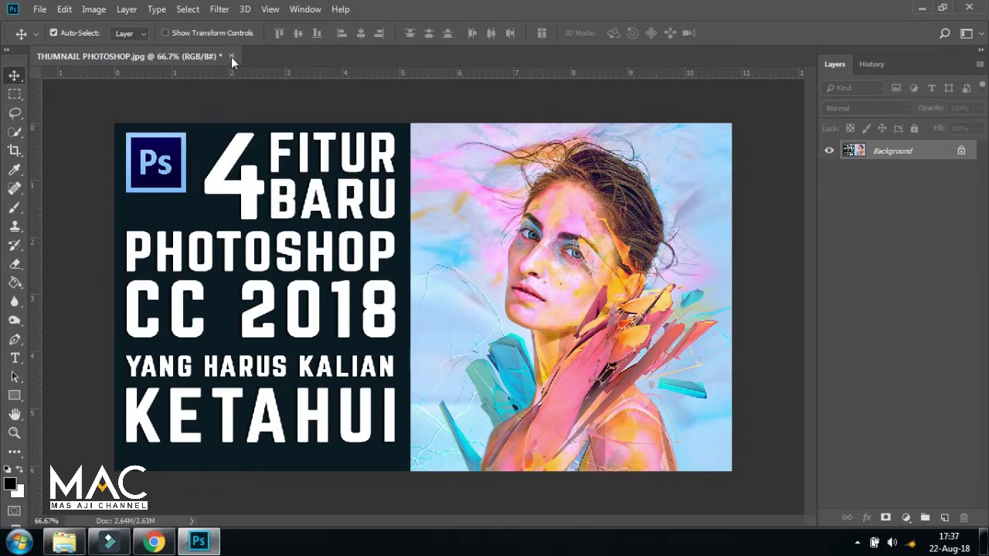
# Step: Close the thumbnail document without saving its changes
pyautogui.click(231, 56)
pyautogui.click(485, 210)
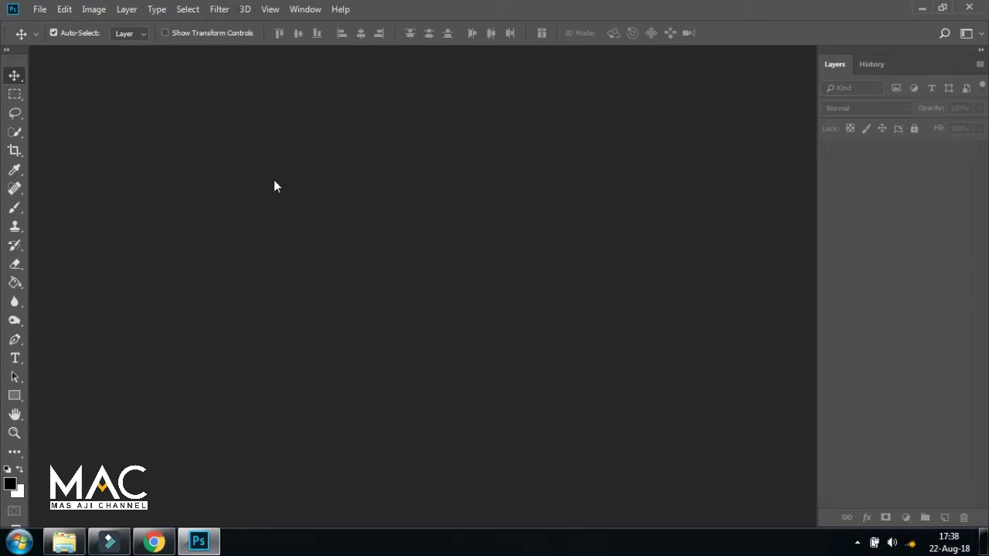
pyautogui.click(235, 166)
# Step: Open the lion photo Select & Mask.jpg from File > Open
pyautogui.click(38, 10)
pyautogui.click(78, 38)
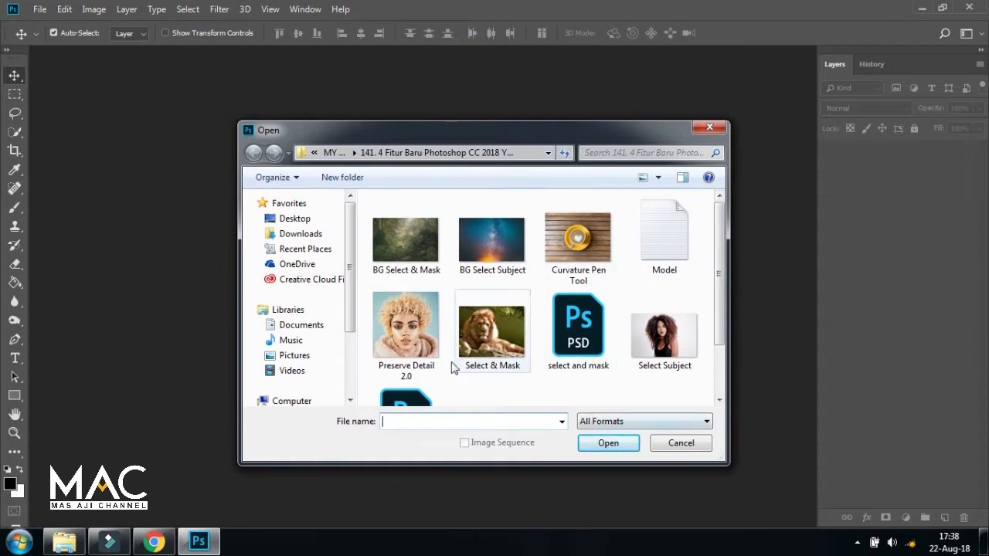
pyautogui.click(485, 334)
pyautogui.click(616, 453)
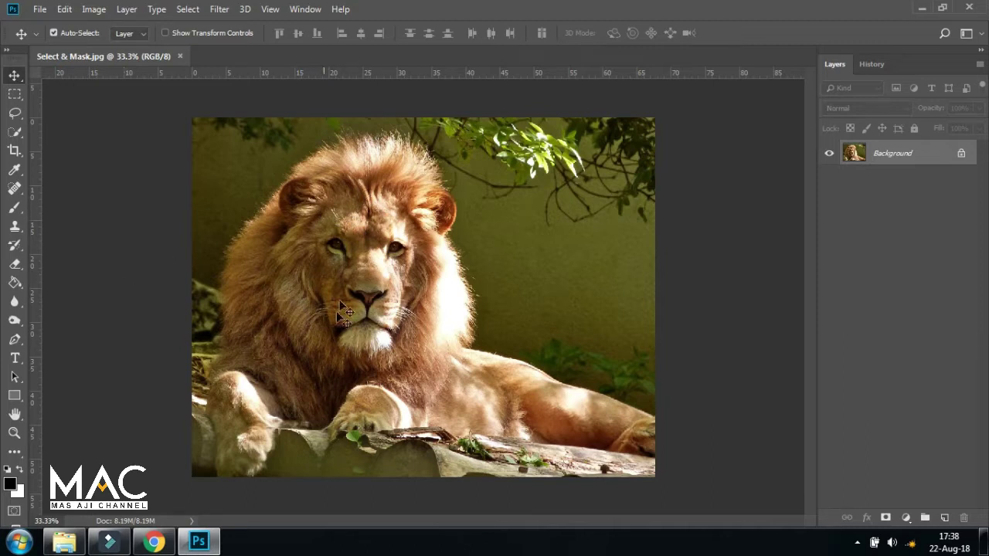
# Step: Select the Pen tool and zoom in on the lion to 100%
pyautogui.click(16, 341)
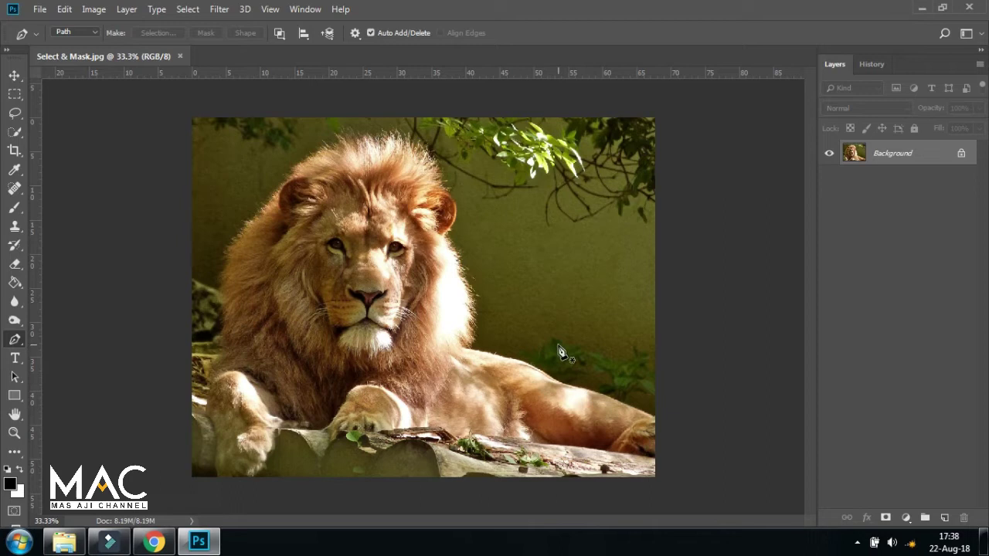
pyautogui.hotkey('ctrl', '+')
pyautogui.hotkey('ctrl', '+')
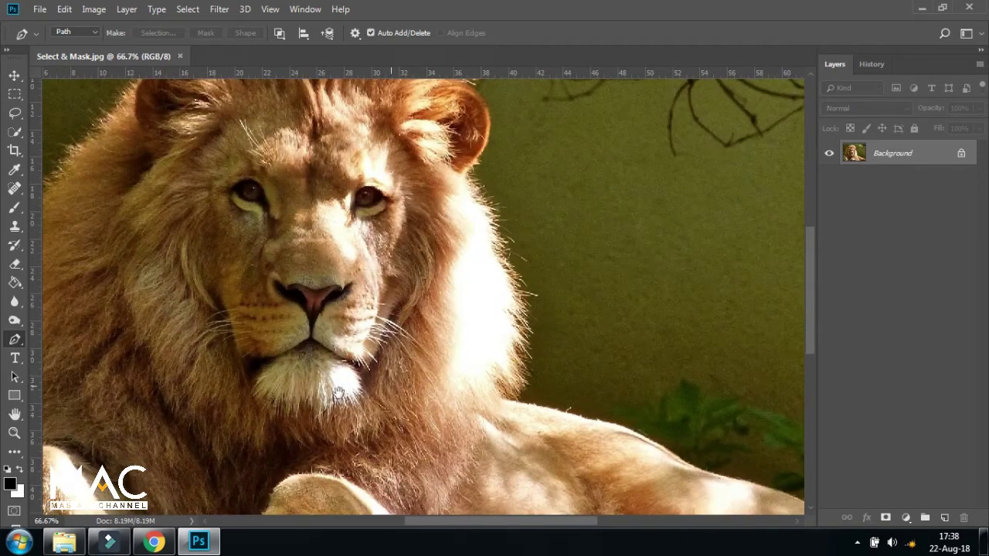
pyautogui.moveTo(338, 392); pyautogui.dragTo(409, 364)
pyautogui.hotkey('ctrl', '+')
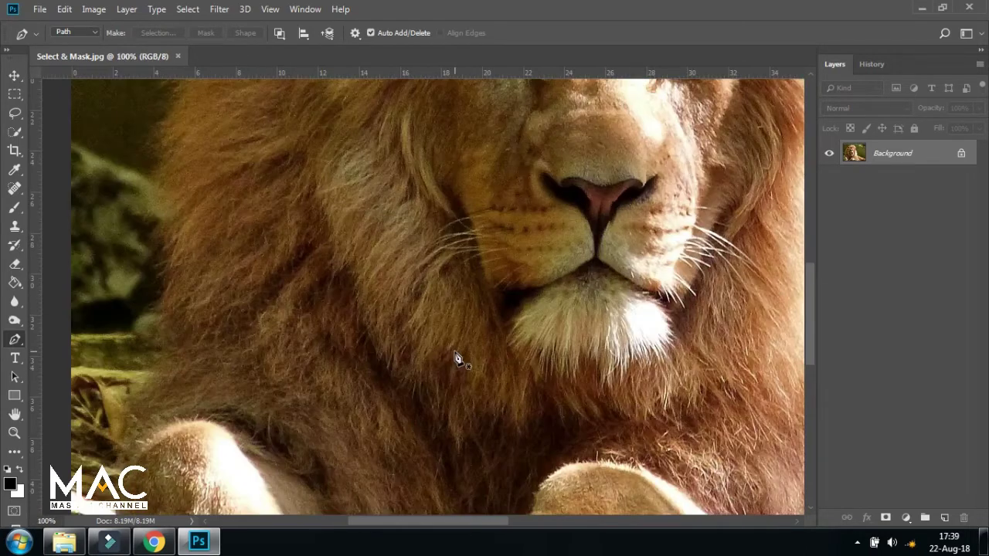
pyautogui.moveTo(209, 382); pyautogui.dragTo(353, 327)
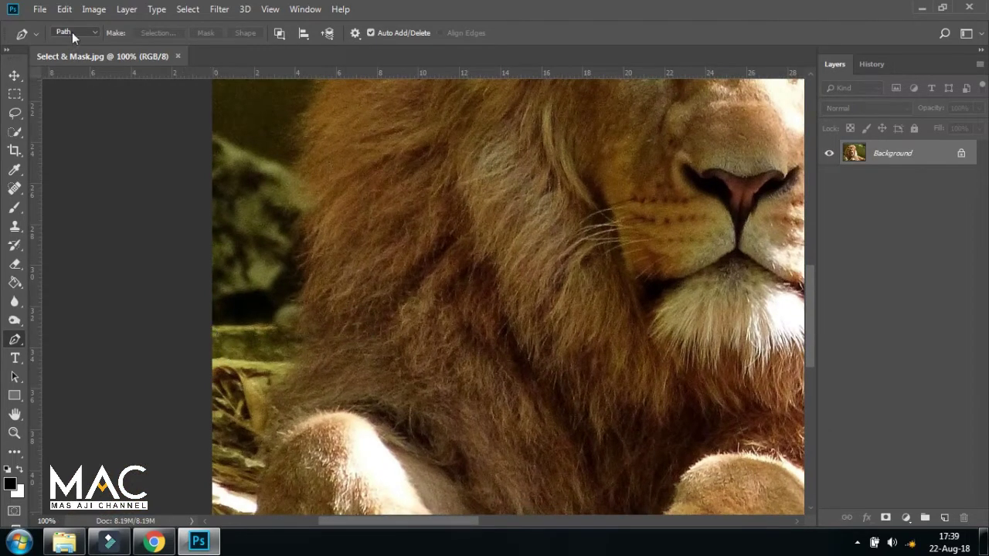
# Step: Start the path at the image's left edge and trace up the lower mane
pyautogui.click(210, 325)
pyautogui.click(273, 325)
pyautogui.moveTo(294, 302); pyautogui.dragTo(312, 297)
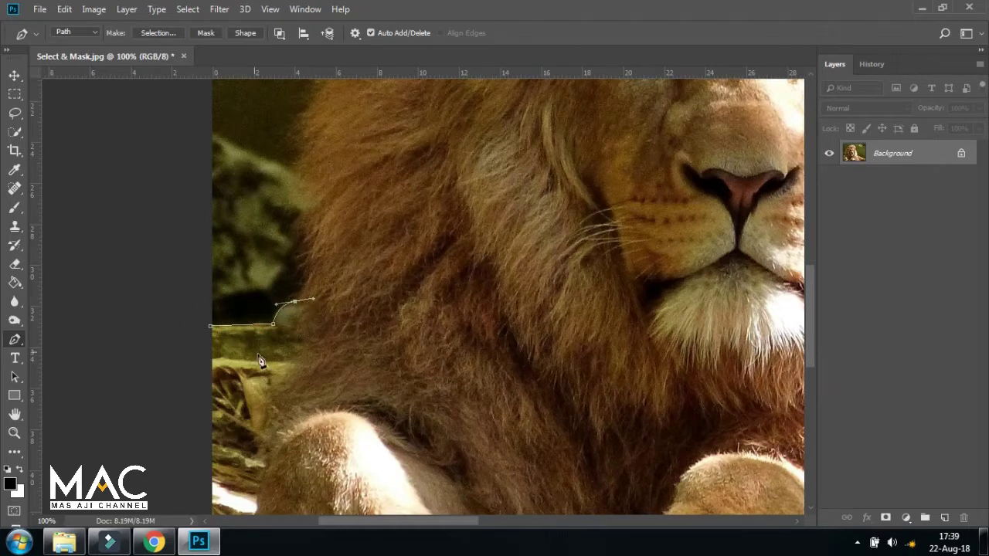
pyautogui.keyDown('alt'); pyautogui.click(294, 302); pyautogui.keyUp('alt')
pyautogui.moveTo(295, 281); pyautogui.dragTo(294, 258)
pyautogui.click(286, 220)
pyautogui.click(285, 170)
# Step: Add anchors following the mane's left edge upward
pyautogui.moveTo(347, 129); pyautogui.dragTo(307, 387)
pyautogui.click(236, 384)
pyautogui.click(250, 352)
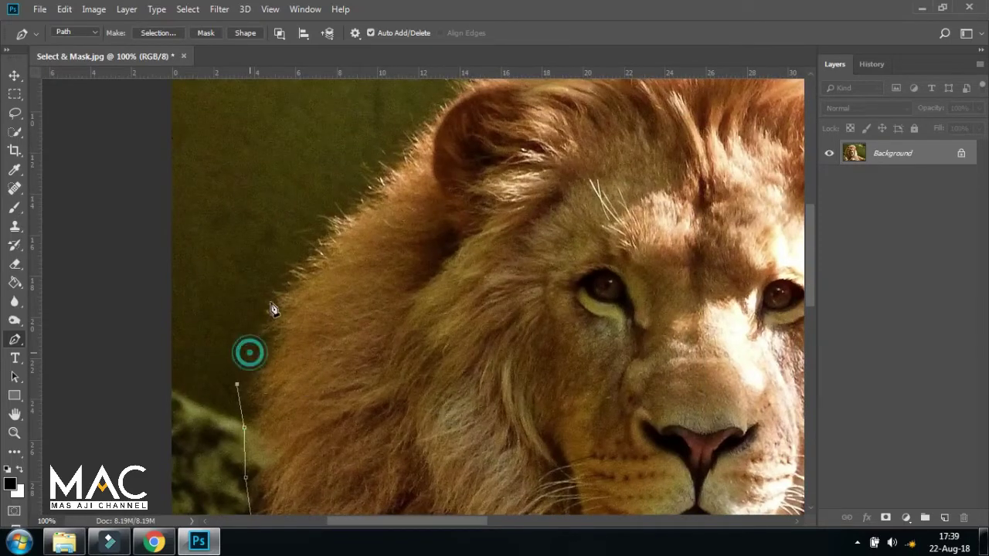
pyautogui.click(272, 292)
pyautogui.click(297, 244)
pyautogui.click(320, 208)
pyautogui.click(348, 177)
pyautogui.click(381, 150)
# Step: Trace the path over the top of the lion's mane
pyautogui.moveTo(430, 111); pyautogui.dragTo(370, 277)
pyautogui.click(372, 263)
pyautogui.click(401, 223)
pyautogui.click(433, 184)
pyautogui.click(488, 151)
pyautogui.click(522, 135)
pyautogui.click(565, 118)
pyautogui.click(611, 107)
pyautogui.click(662, 110)
# Step: Continue across the mane's top and start down its right side
pyautogui.moveTo(691, 117); pyautogui.dragTo(367, 130)
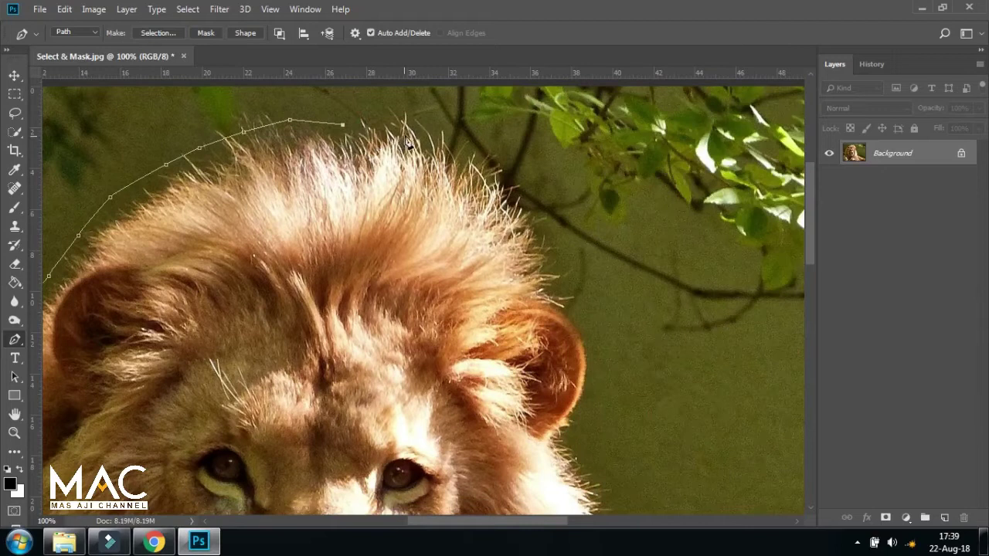
pyautogui.click(399, 120)
pyautogui.click(449, 130)
pyautogui.click(478, 156)
pyautogui.click(506, 176)
pyautogui.click(533, 215)
pyautogui.click(573, 276)
pyautogui.click(571, 309)
# Step: Add anchors down the mane's right edge
pyautogui.moveTo(578, 314)
pyautogui.mouseDown()
pyautogui.moveTo(618, 317)
pyautogui.moveTo(615, 227)
pyautogui.mouseUp()
pyautogui.hotkey('ctrl', 'r')
pyautogui.click(579, 233)
pyautogui.click(584, 258)
pyautogui.click(588, 284)
pyautogui.click(575, 308)
pyautogui.click(567, 340)
pyautogui.click(566, 357)
# Step: Trace the lower right mane down to where it meets the back
pyautogui.moveTo(597, 417); pyautogui.dragTo(496, 201)
pyautogui.click(506, 215)
pyautogui.click(531, 285)
pyautogui.click(554, 359)
pyautogui.click(555, 403)
pyautogui.click(546, 444)
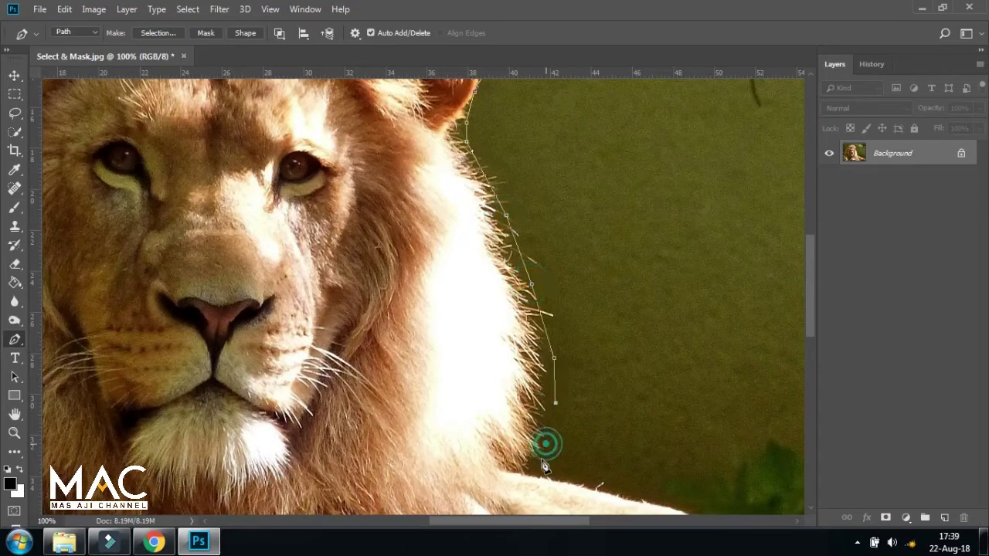
pyautogui.moveTo(542, 462); pyautogui.dragTo(544, 303)
pyautogui.click(537, 316)
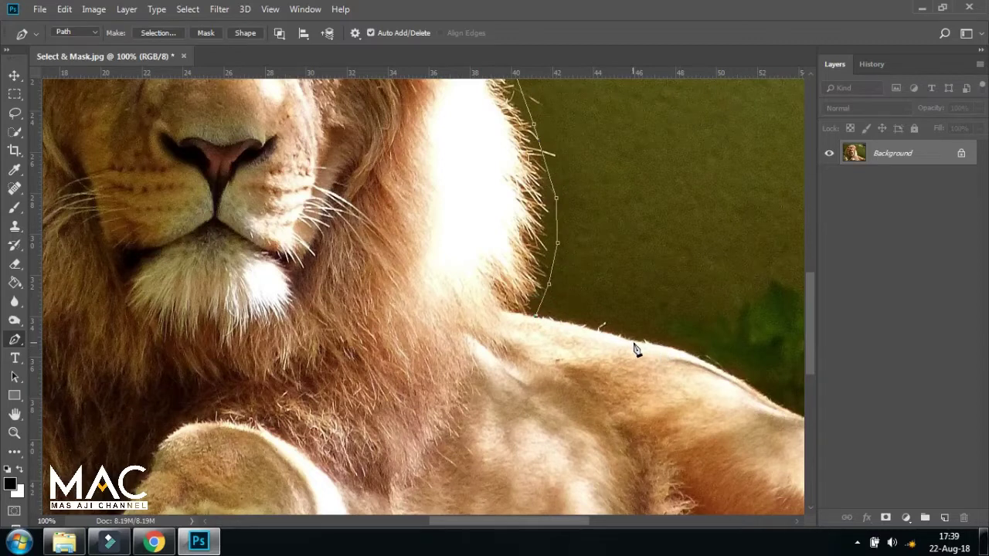
# Step: Add corner anchors along the lion's back
pyautogui.moveTo(640, 347); pyautogui.dragTo(661, 351)
pyautogui.moveTo(695, 392)
pyautogui.mouseDown()
pyautogui.moveTo(467, 301)
pyautogui.moveTo(529, 307)
pyautogui.mouseUp()
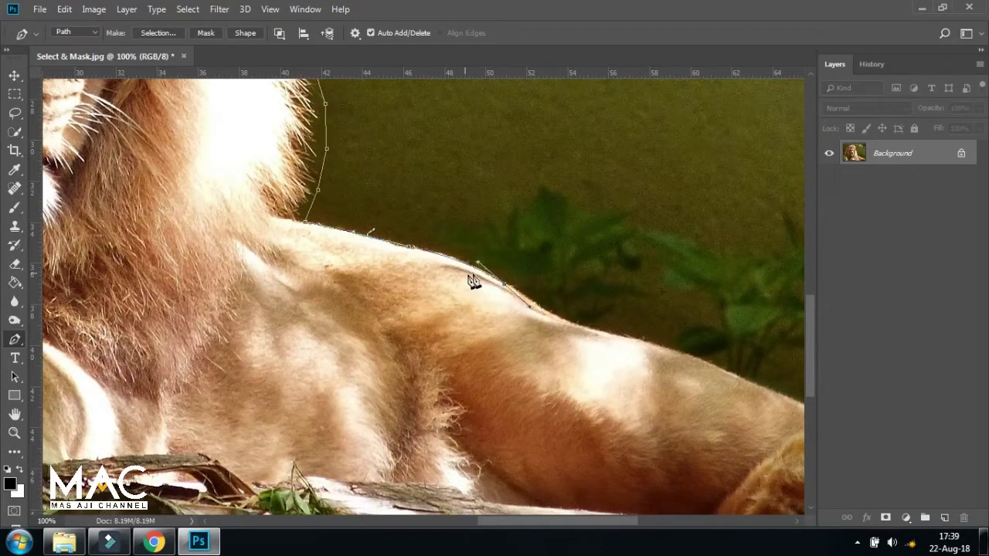
pyautogui.keyDown('alt'); pyautogui.click(503, 284); pyautogui.keyUp('alt')
pyautogui.click(542, 308)
pyautogui.moveTo(544, 311)
pyautogui.mouseDown()
pyautogui.moveTo(471, 219)
pyautogui.moveTo(514, 216)
pyautogui.mouseUp()
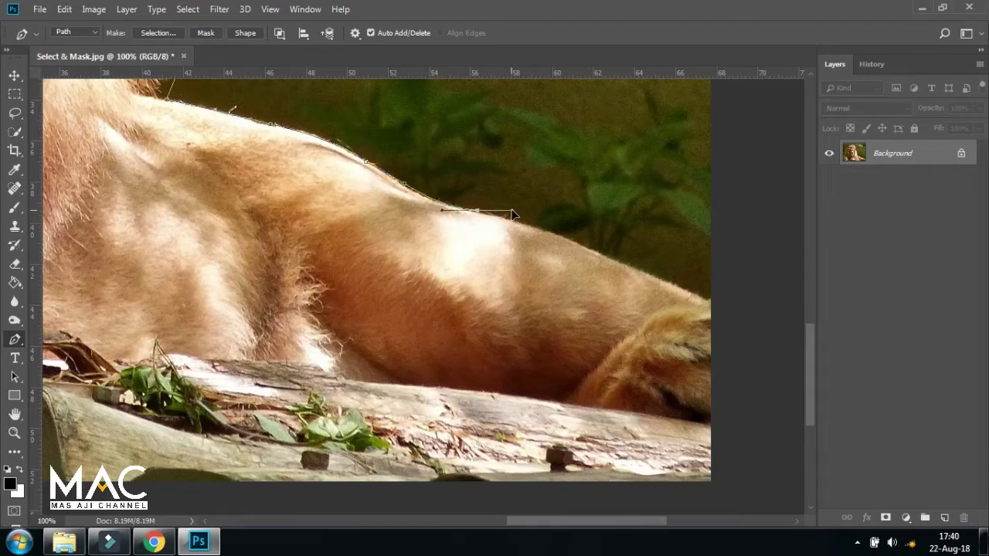
pyautogui.keyDown('alt'); pyautogui.click(476, 210); pyautogui.keyUp('alt')
pyautogui.click(579, 245)
pyautogui.keyDown('alt'); pyautogui.click(583, 248); pyautogui.keyUp('alt')
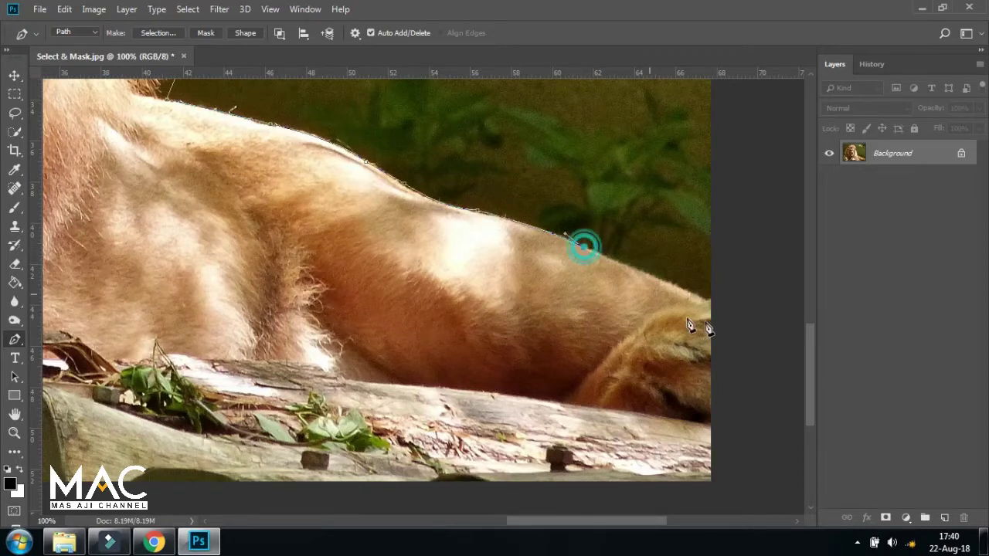
# Step: Extend the path to the right edge, bottom-right corner and along the bottom
pyautogui.click(728, 312)
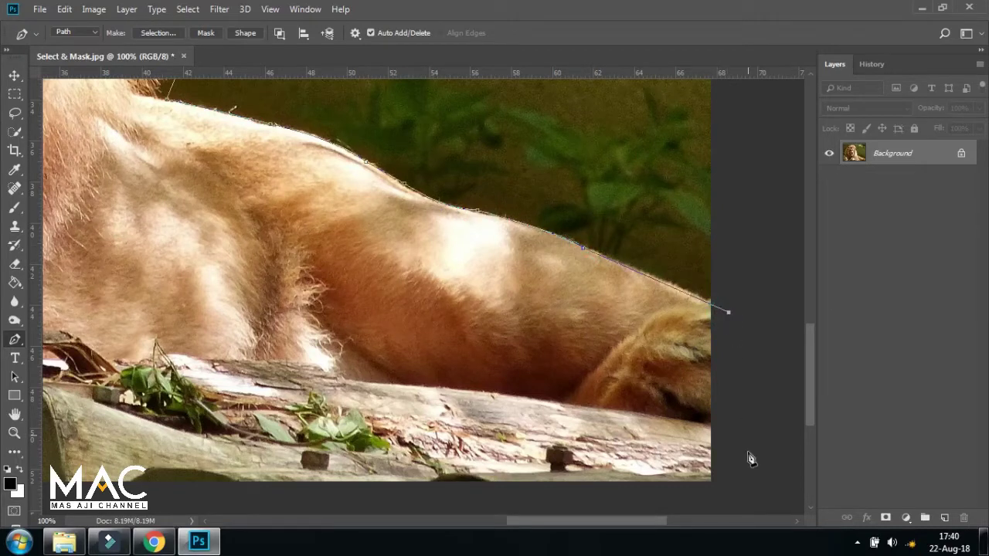
pyautogui.click(734, 509)
pyautogui.hscroll(-10, 541, 479)
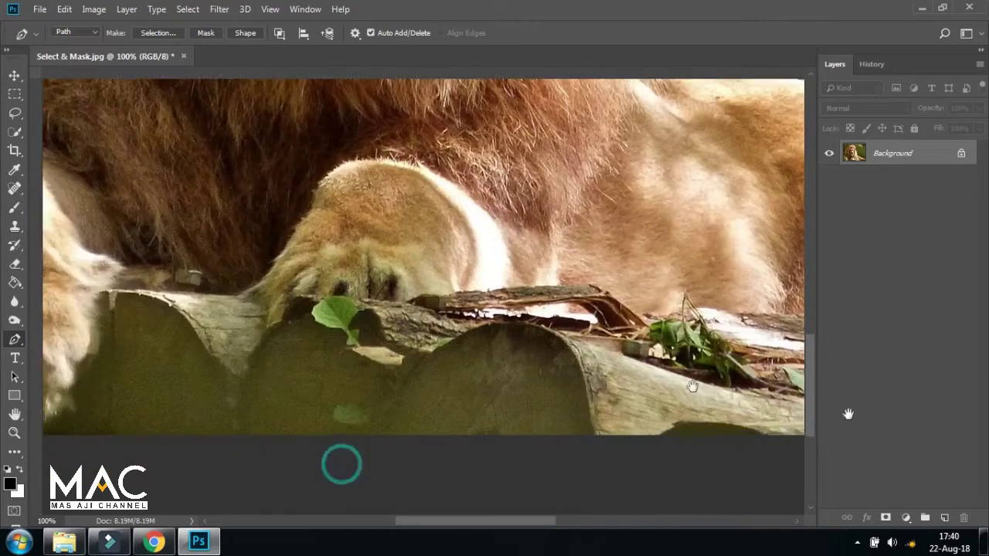
pyautogui.click(367, 475)
pyautogui.hscroll(-10, 188, 426)
pyautogui.click(319, 461)
# Step: Trace up the left side, close the path on its start anchor, and zoom out
pyautogui.click(295, 274)
pyautogui.click(291, 162)
pyautogui.scroll(5, 301, 243)
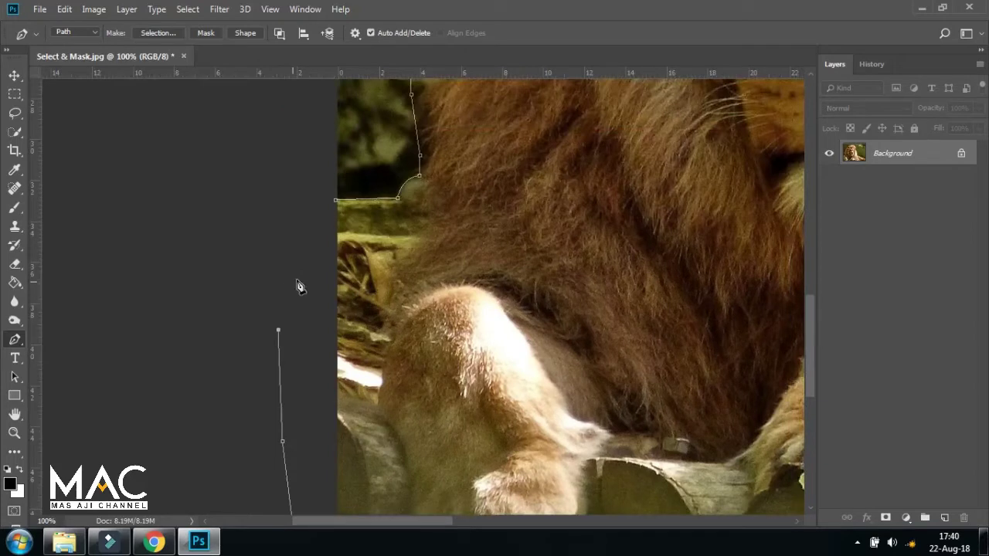
pyautogui.click(317, 228)
pyautogui.click(334, 200)
pyautogui.hotkey('ctrl', '-')
pyautogui.hotkey('ctrl', '-')
pyautogui.moveTo(632, 209)
pyautogui.mouseDown()
pyautogui.moveTo(447, 321)
pyautogui.moveTo(452, 301)
pyautogui.mouseUp()
pyautogui.hotkey('ctrl', 'r')
# Step: Make a selection from the closed path with a 0 px feather radius
pyautogui.rightClick(426, 199)
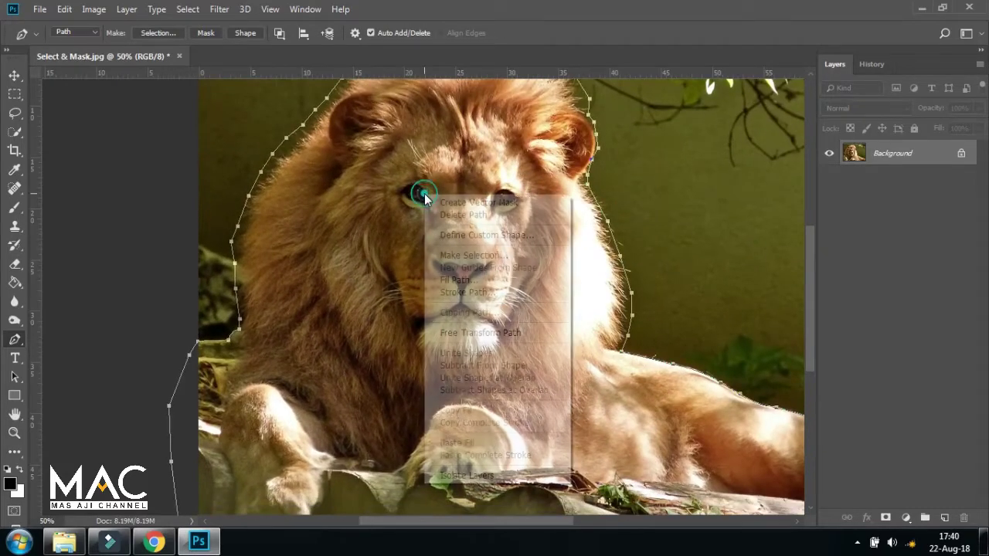
pyautogui.click(519, 256)
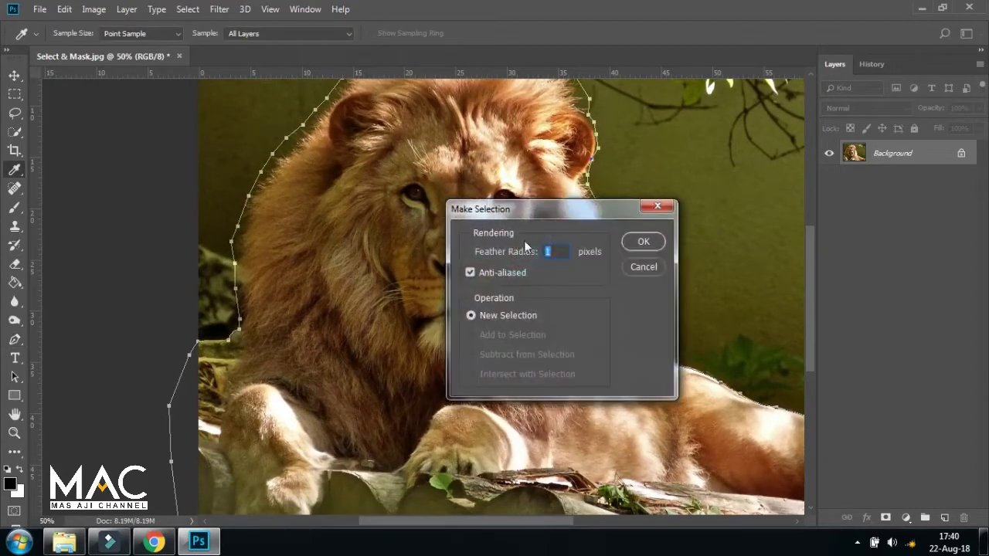
pyautogui.press('BackSpace')
pyautogui.click(643, 243)
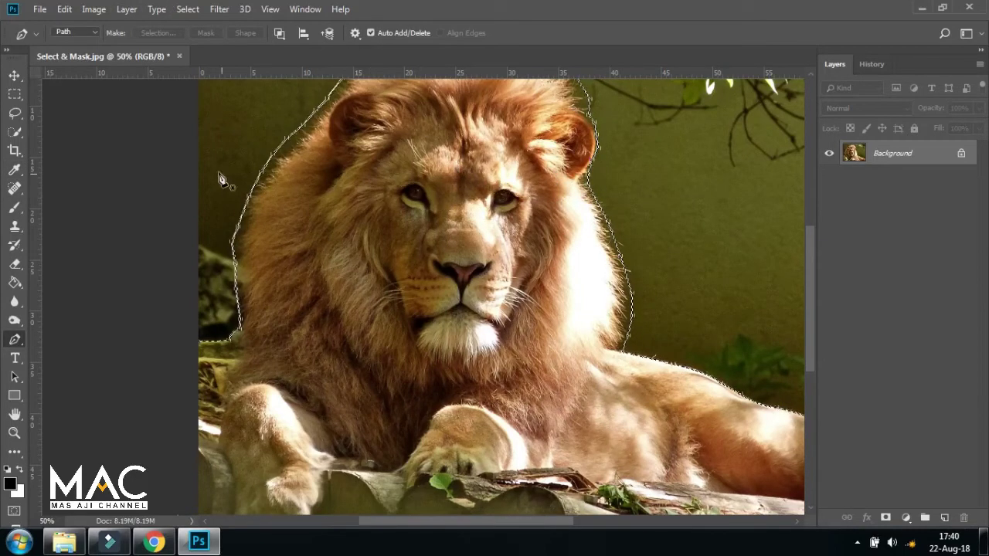
# Step: Switch to the Quick Selection tool
pyautogui.click(14, 132)
pyautogui.rightClick(14, 132)
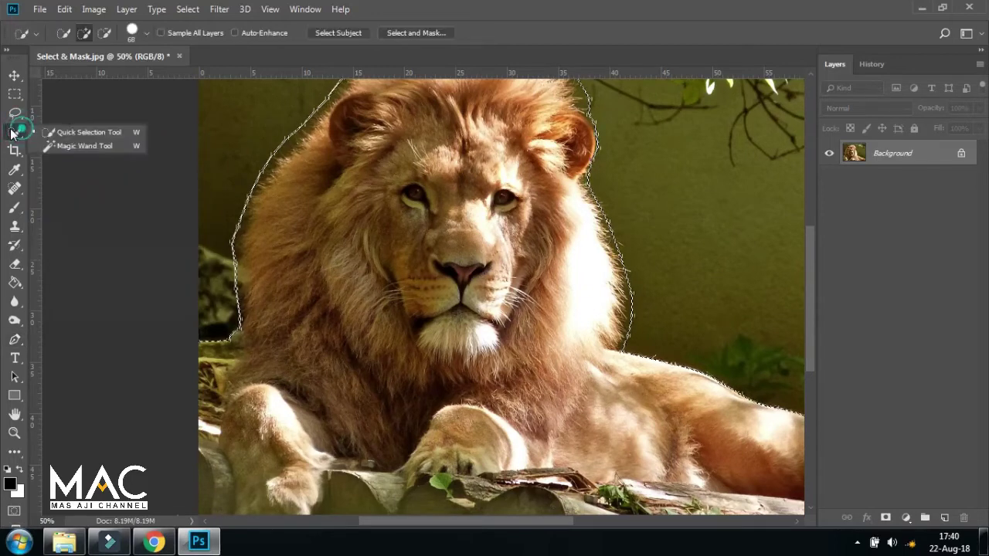
pyautogui.click(76, 133)
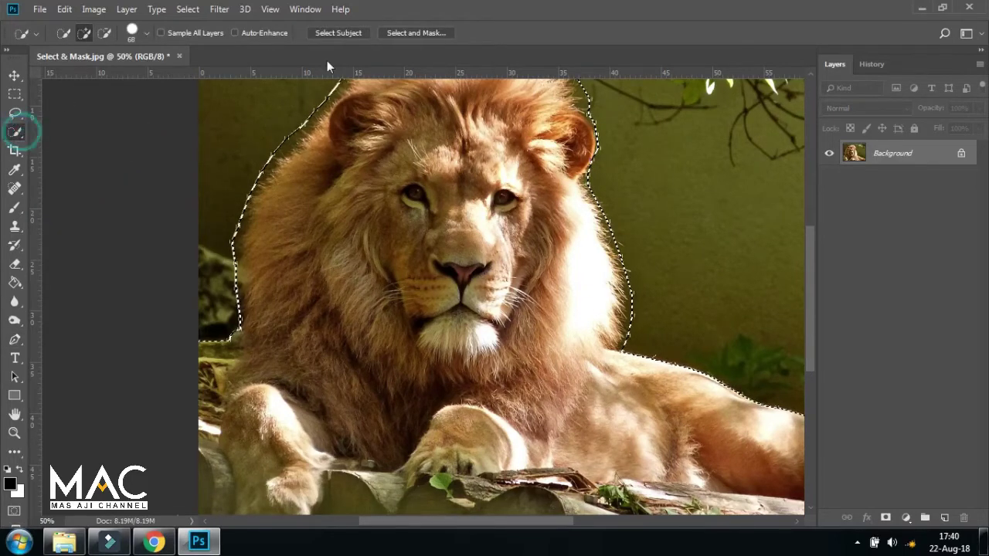
# Step: Open Select and Mask with the Refine Edge Brush and Overlay view mode
pyautogui.click(427, 33)
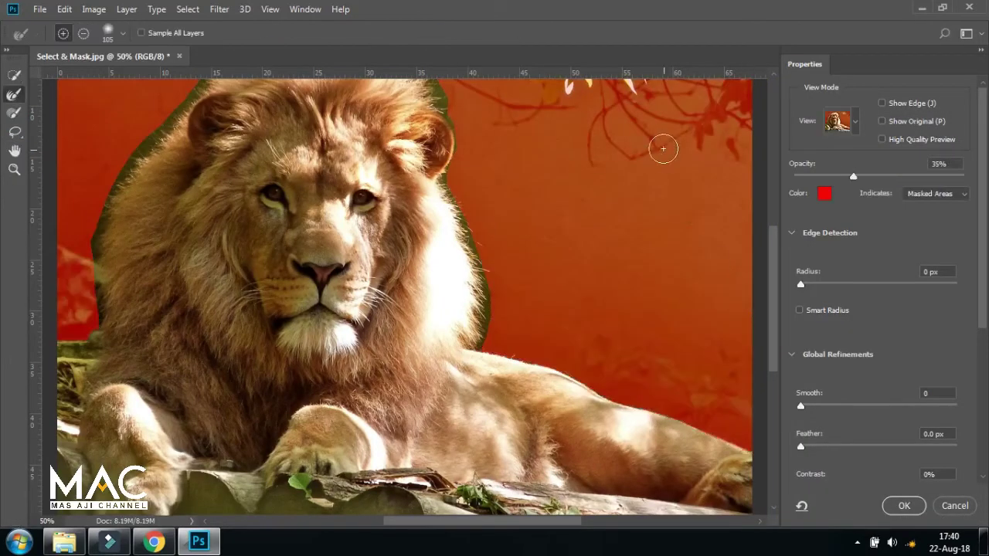
pyautogui.moveTo(207, 412); pyautogui.dragTo(448, 383)
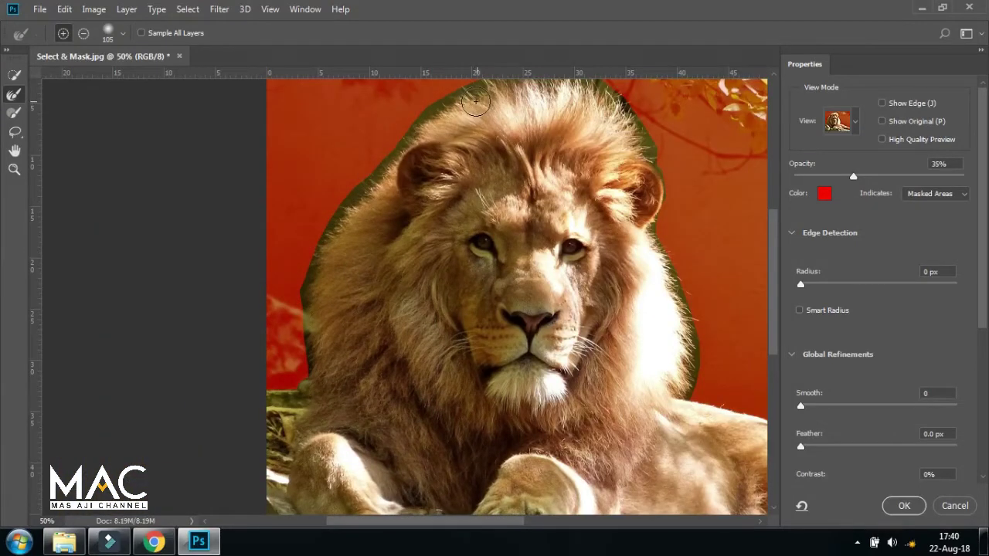
pyautogui.click(13, 98)
pyautogui.click(853, 125)
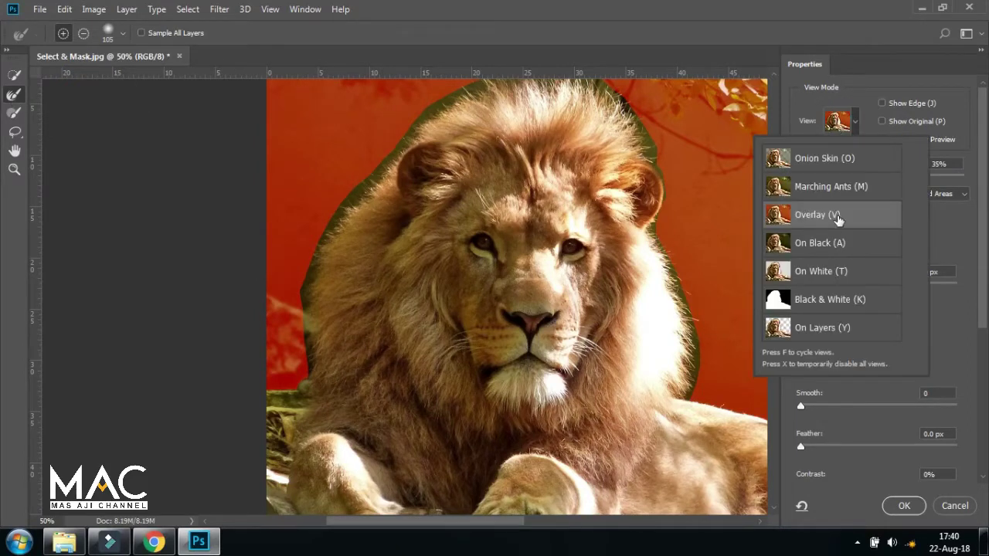
pyautogui.click(633, 282)
pyautogui.moveTo(546, 290); pyautogui.dragTo(456, 255)
pyautogui.hotkey('ctrl', 'r')
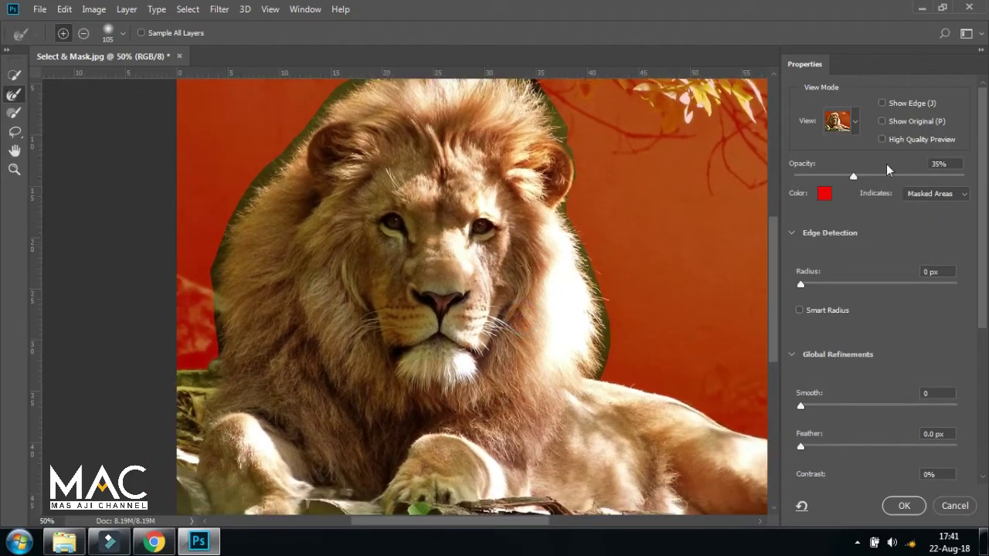
# Step: Set the overlay opacity to 40% and frame the upper-left mane
pyautogui.doubleClick(937, 163)
pyautogui.press('BackSpace')
pyautogui.write('40')
pyautogui.scroll(1, 409, 301)
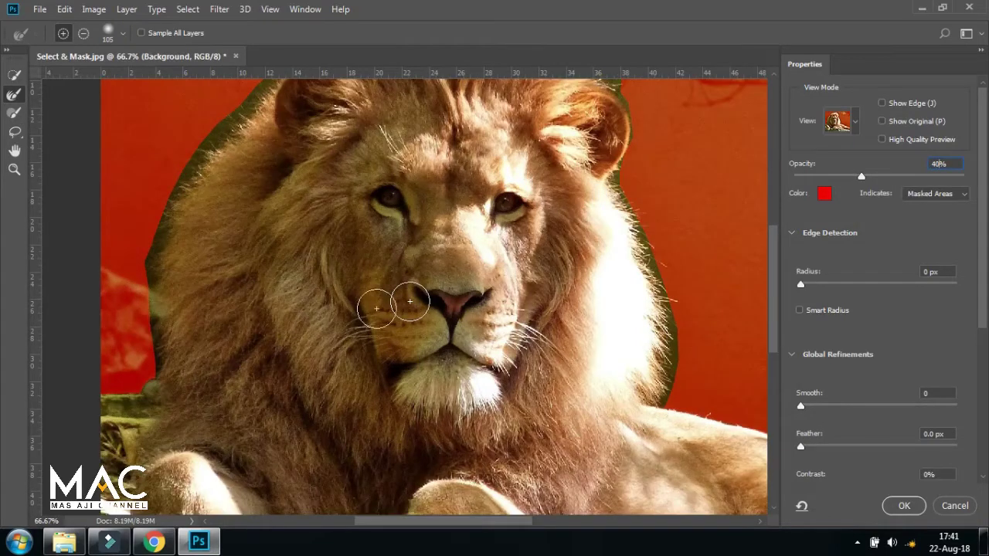
pyautogui.moveTo(186, 287); pyautogui.dragTo(260, 300)
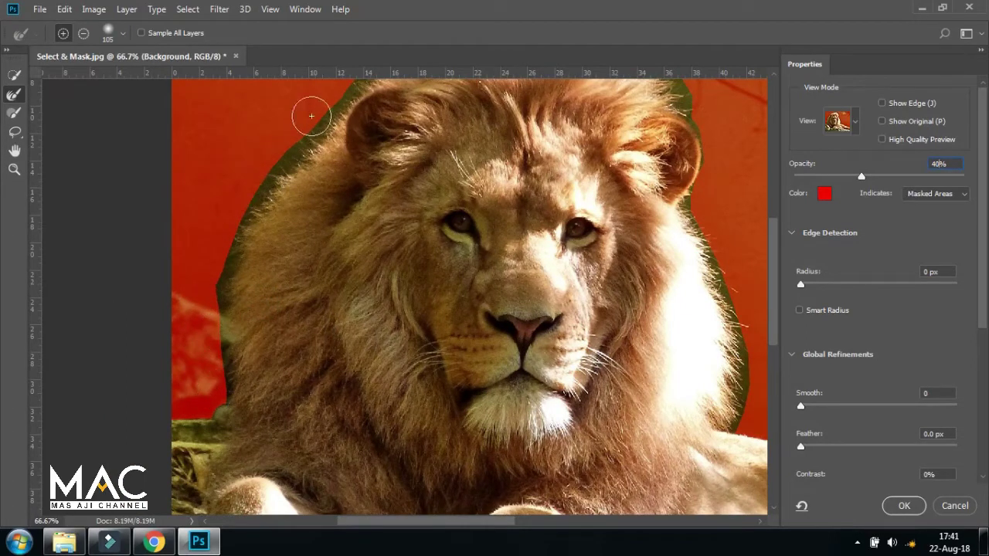
pyautogui.moveTo(402, 206); pyautogui.dragTo(347, 298)
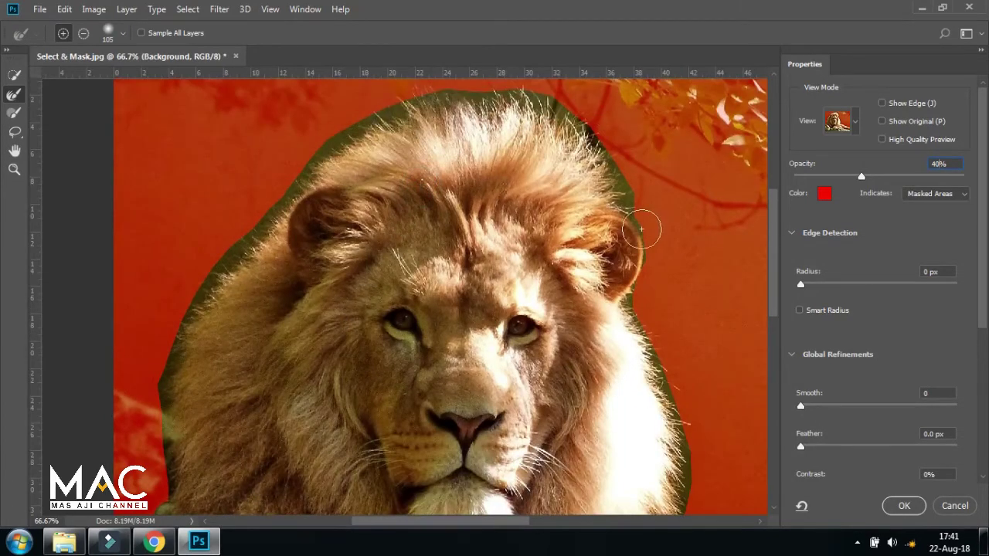
pyautogui.hscroll(-3, 464, 255)
pyautogui.scroll(-2, 448, 267)
pyautogui.scroll(-2, 300, 316)
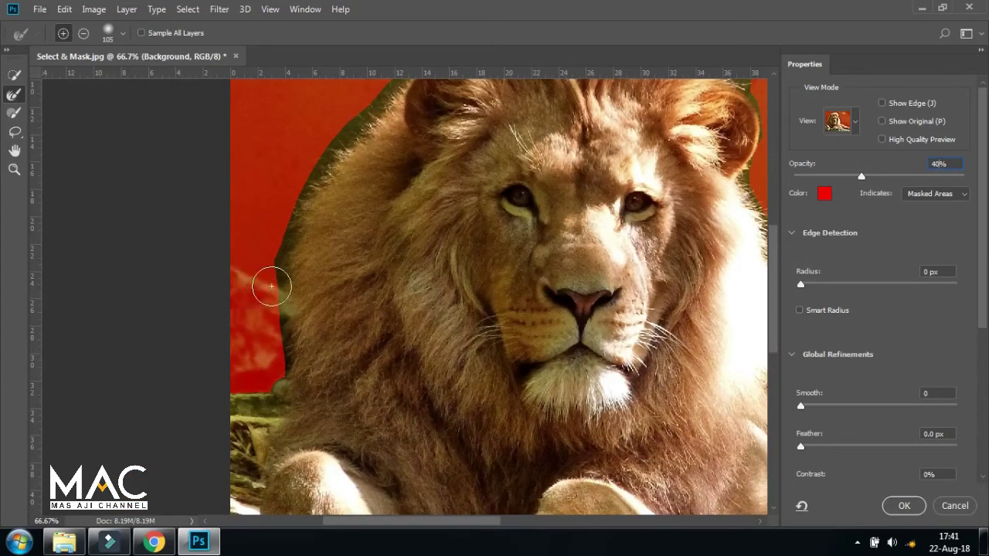
# Step: Set the Refine Edge Brush to 50 px and brush along the left mane edge
pyautogui.click(122, 36)
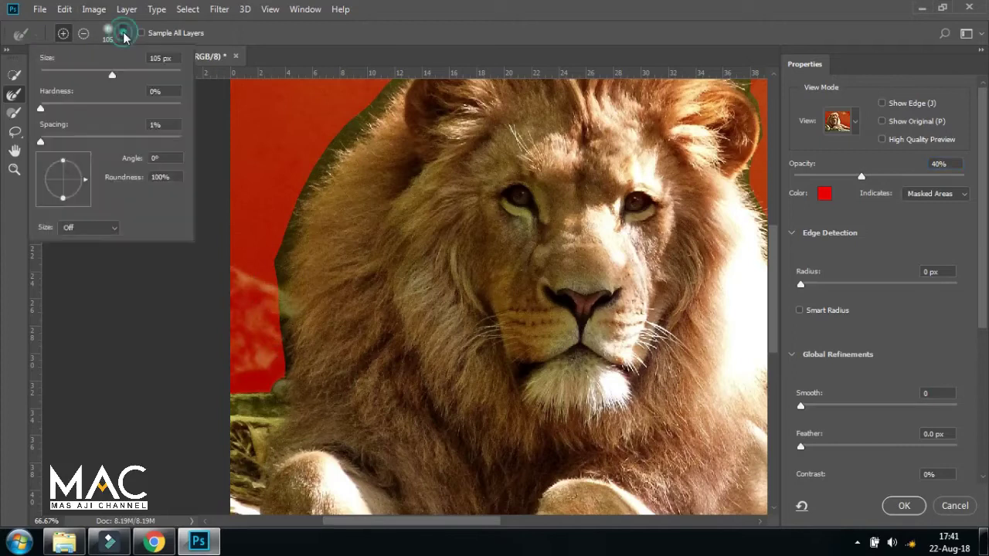
pyautogui.moveTo(114, 74)
pyautogui.mouseDown()
pyautogui.moveTo(85, 74)
pyautogui.moveTo(103, 68)
pyautogui.mouseUp()
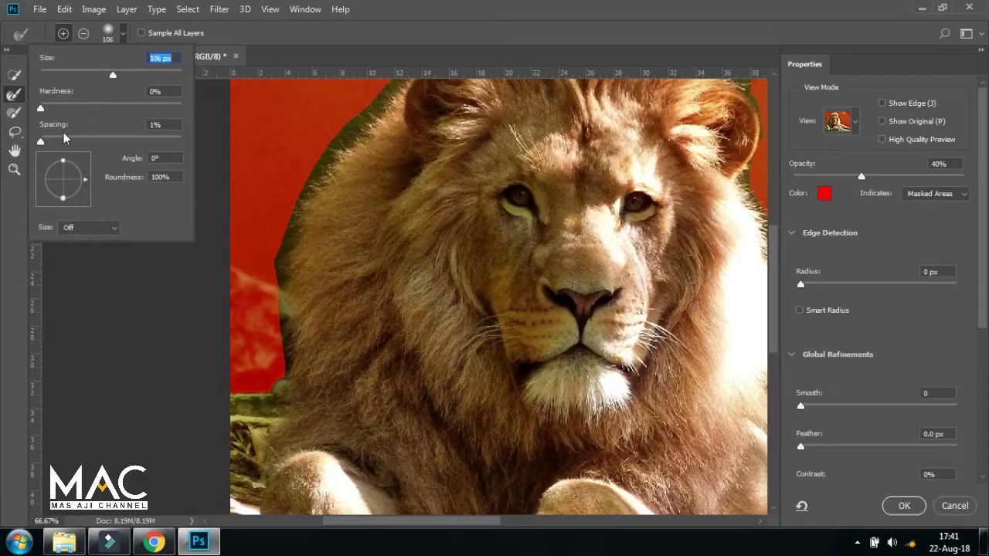
pyautogui.moveTo(114, 75); pyautogui.dragTo(100, 76)
pyautogui.write('50')
pyautogui.press('Return')
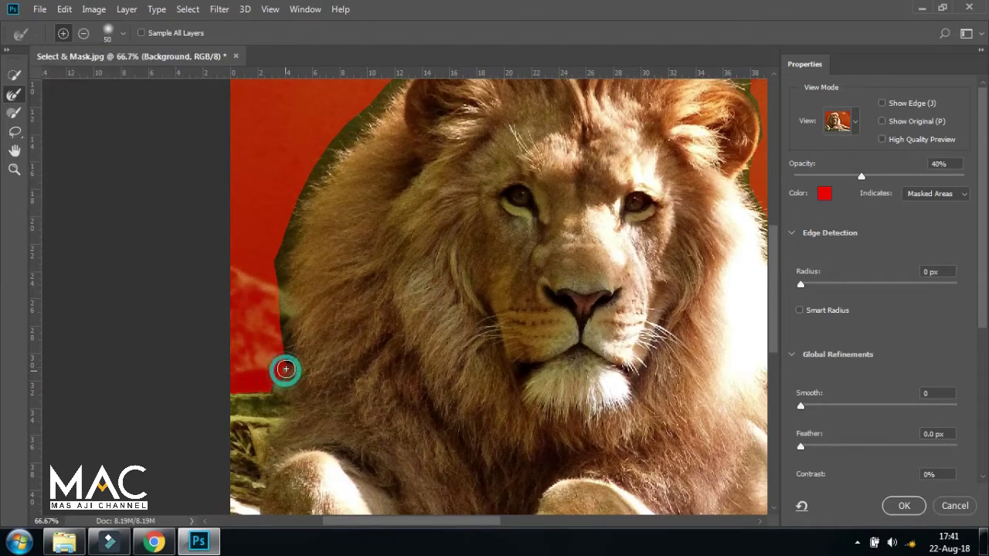
pyautogui.moveTo(280, 327)
pyautogui.mouseDown()
pyautogui.moveTo(278, 272)
pyautogui.moveTo(298, 201)
pyautogui.moveTo(357, 117)
pyautogui.mouseUp()
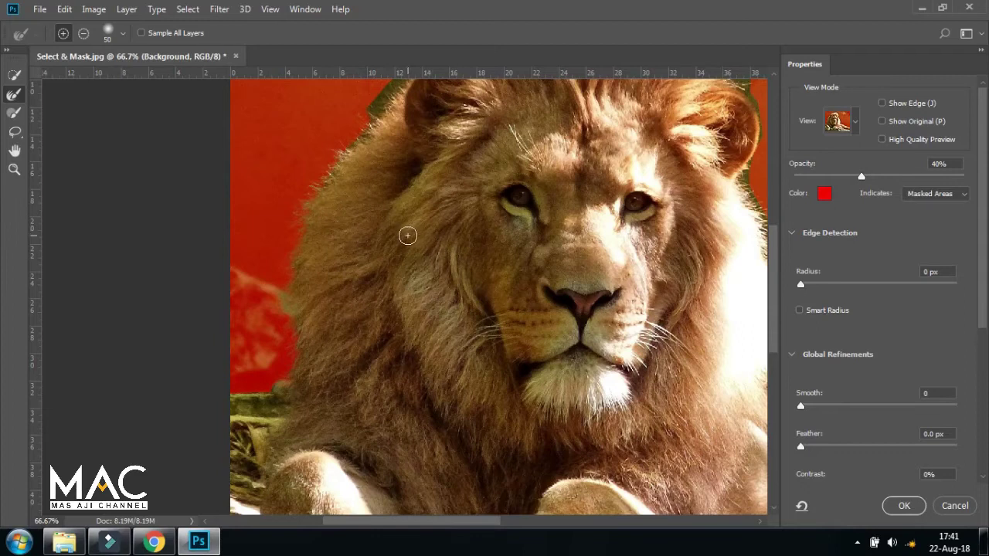
pyautogui.moveTo(442, 145); pyautogui.dragTo(334, 323)
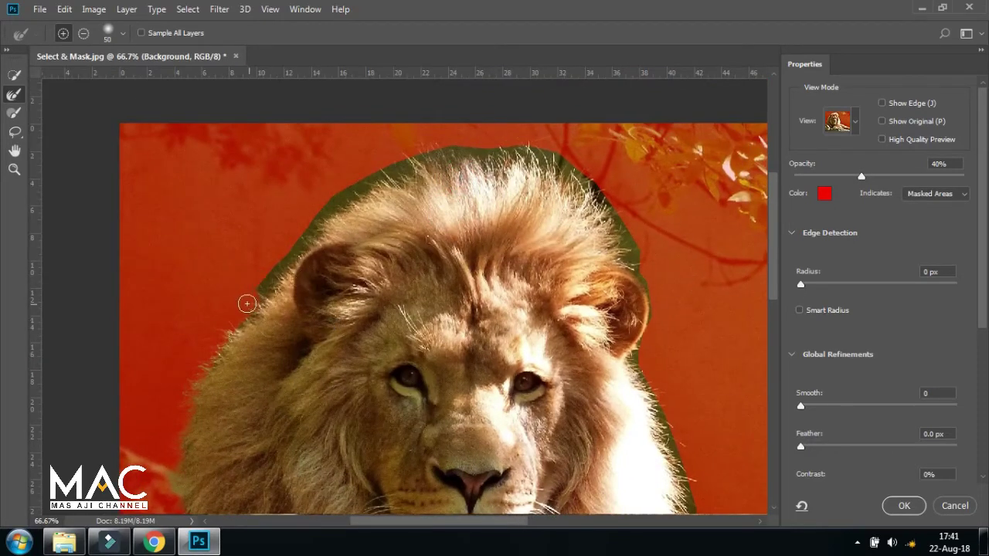
# Step: Brush the mane's top, right ear area and right side edge, then zoom out
pyautogui.moveTo(278, 264)
pyautogui.mouseDown()
pyautogui.moveTo(331, 201)
pyautogui.moveTo(405, 162)
pyautogui.moveTo(464, 148)
pyautogui.moveTo(550, 153)
pyautogui.moveTo(589, 170)
pyautogui.moveTo(643, 250)
pyautogui.mouseUp()
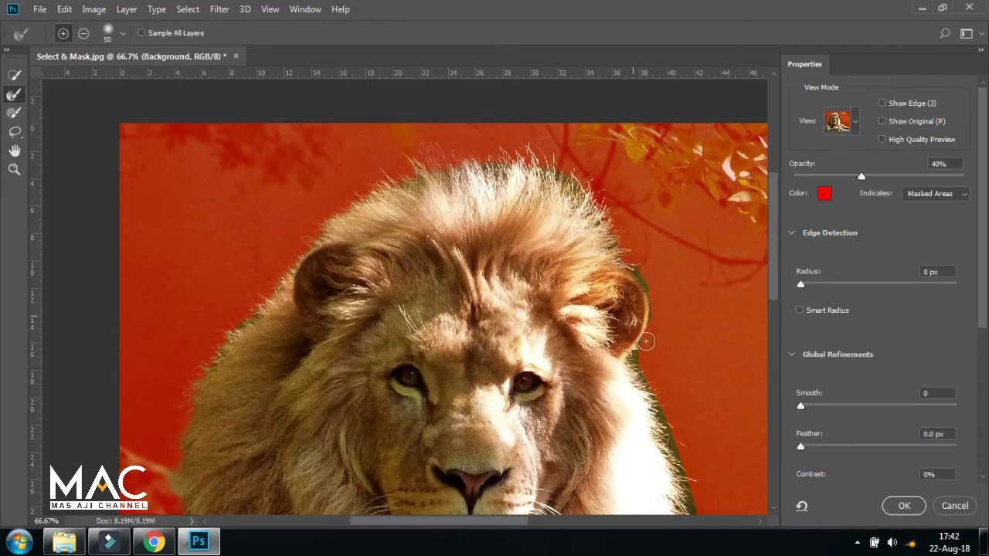
pyautogui.moveTo(608, 438); pyautogui.dragTo(481, 337)
pyautogui.moveTo(499, 158); pyautogui.dragTo(498, 156)
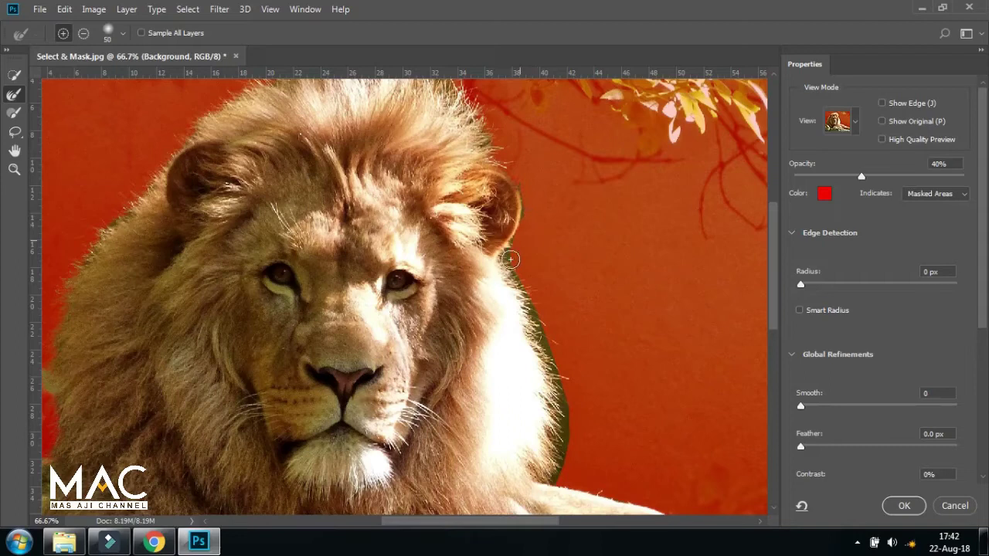
pyautogui.moveTo(510, 259)
pyautogui.mouseDown()
pyautogui.moveTo(562, 375)
pyautogui.moveTo(571, 434)
pyautogui.moveTo(562, 466)
pyautogui.mouseUp()
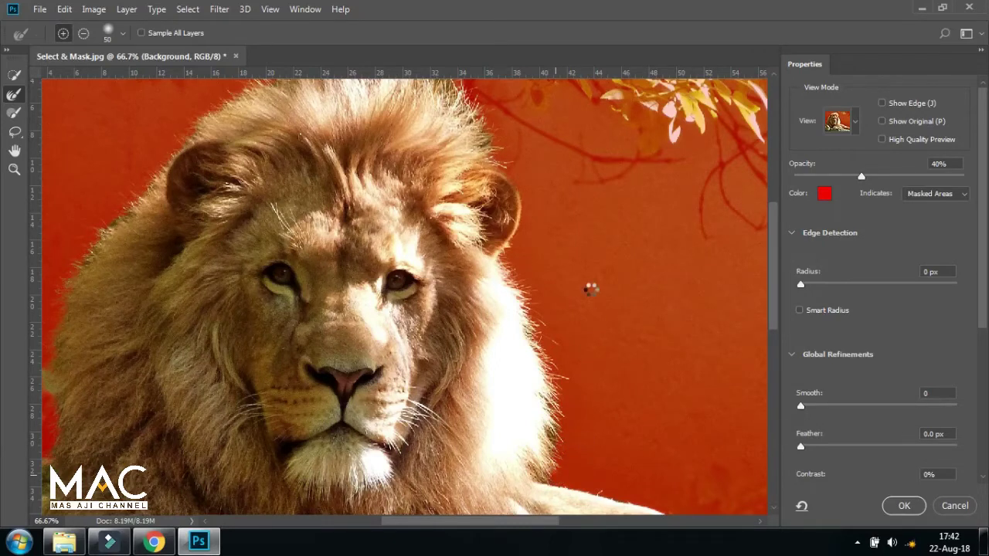
pyautogui.hotkey('ctrl', '-')
pyautogui.hotkey('ctrl', '-')
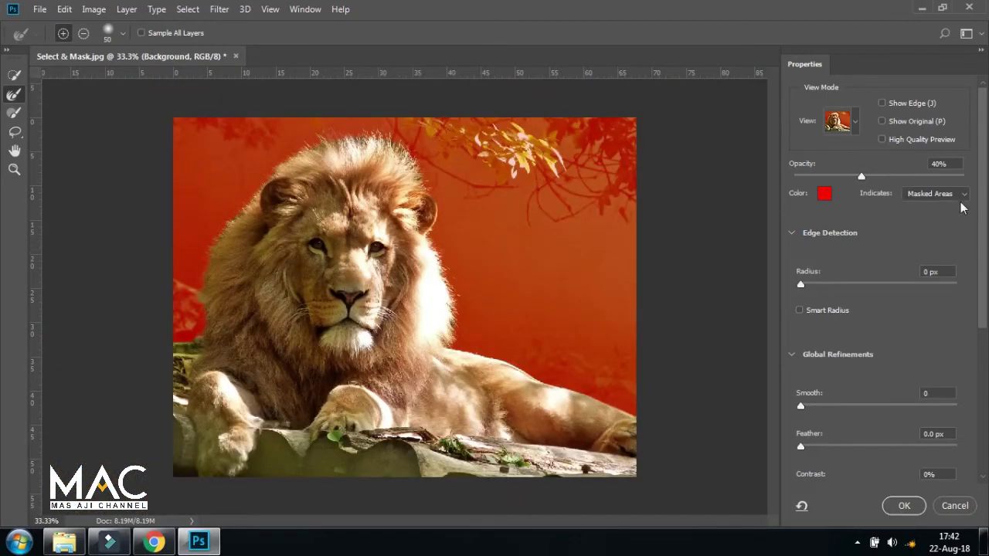
pyautogui.moveTo(984, 207); pyautogui.dragTo(0, 380)
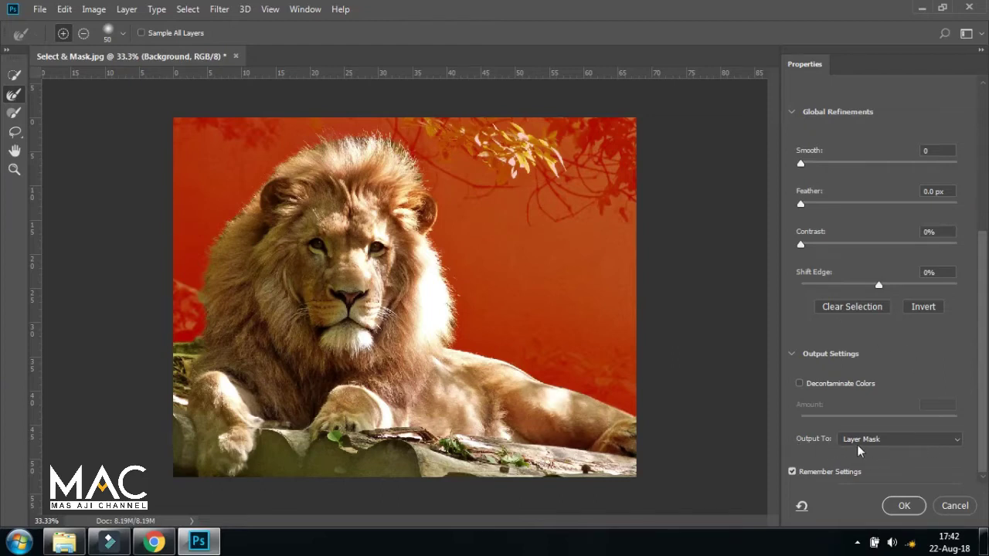
# Step: Output the cutout as a layer mask and put a white (ffffff) Solid Color layer beneath it
pyautogui.click(911, 510)
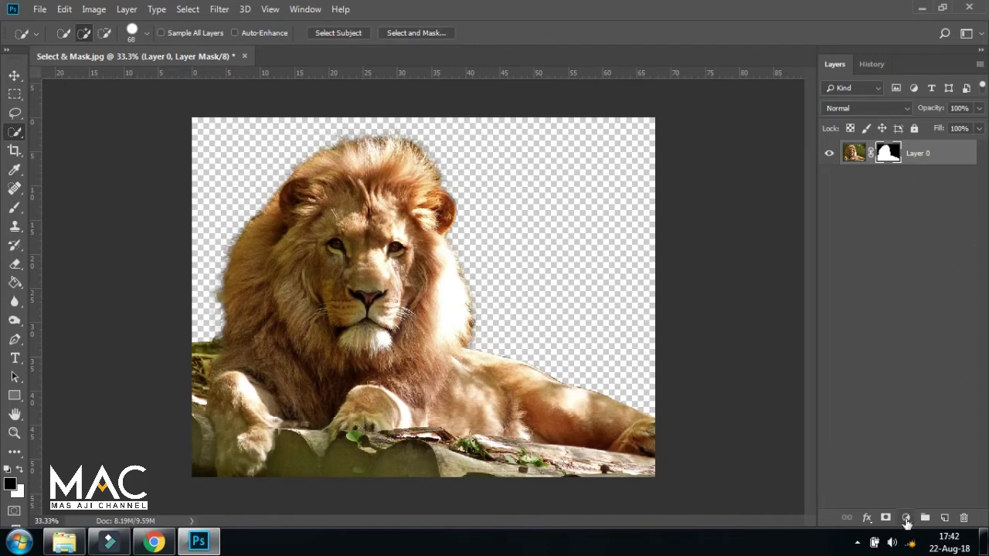
pyautogui.click(906, 518)
pyautogui.click(936, 266)
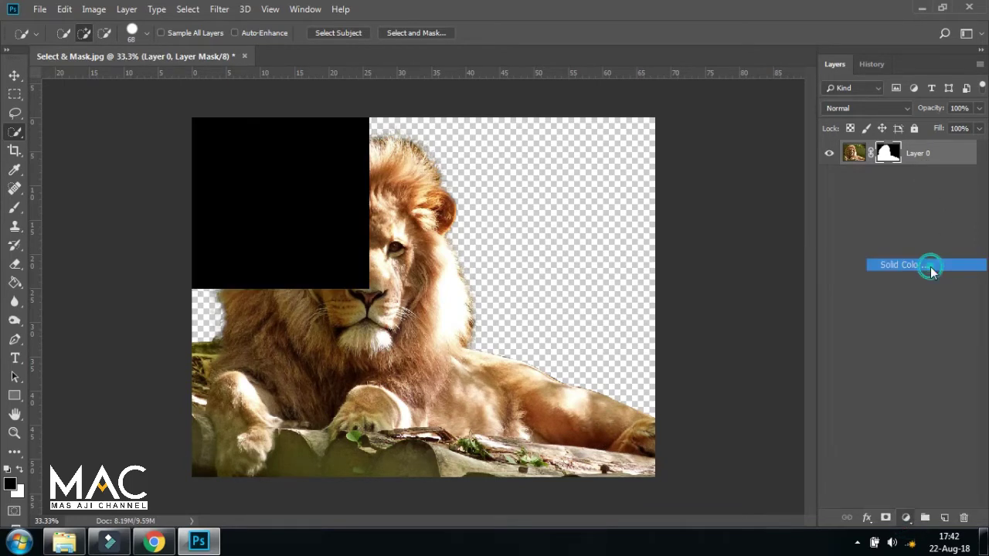
pyautogui.write('ffffff')
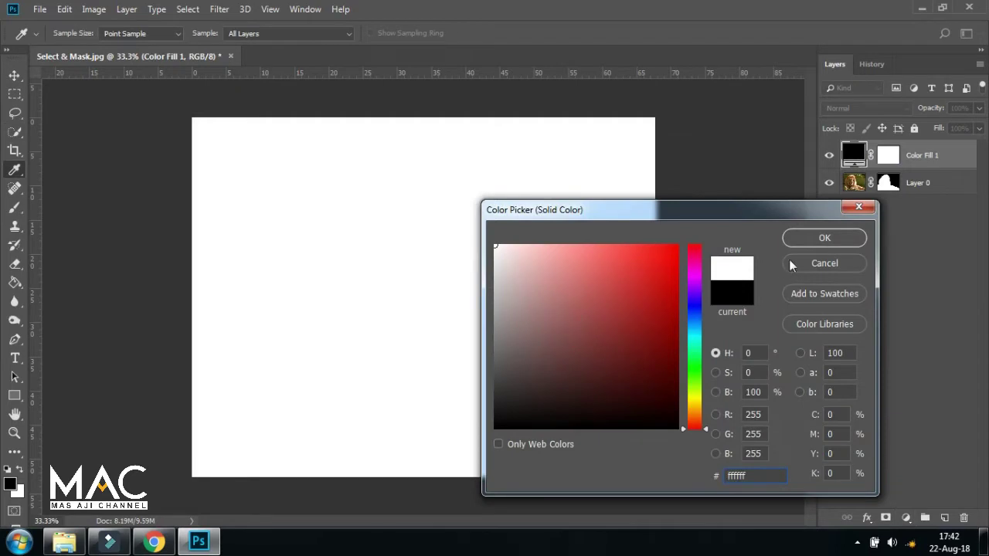
pyautogui.click(825, 238)
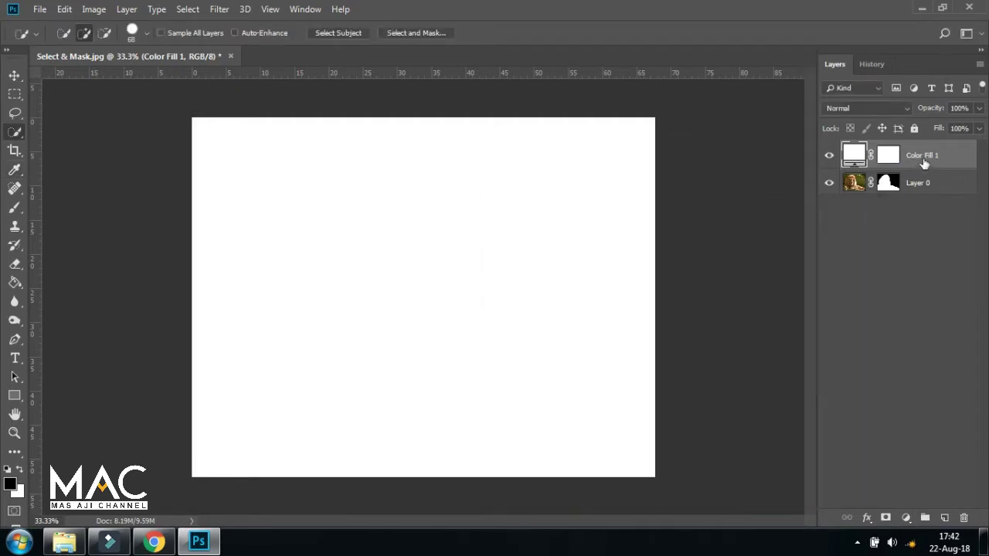
pyautogui.moveTo(924, 164); pyautogui.dragTo(922, 190)
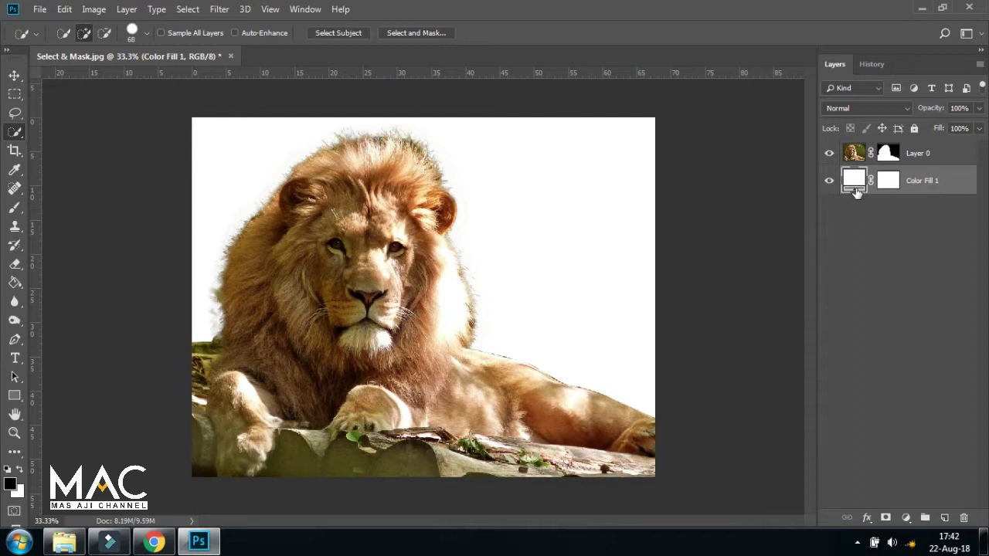
# Step: Try 000000 as the fill colour, then keep the fill white
pyautogui.doubleClick(859, 183)
pyautogui.write('000000')
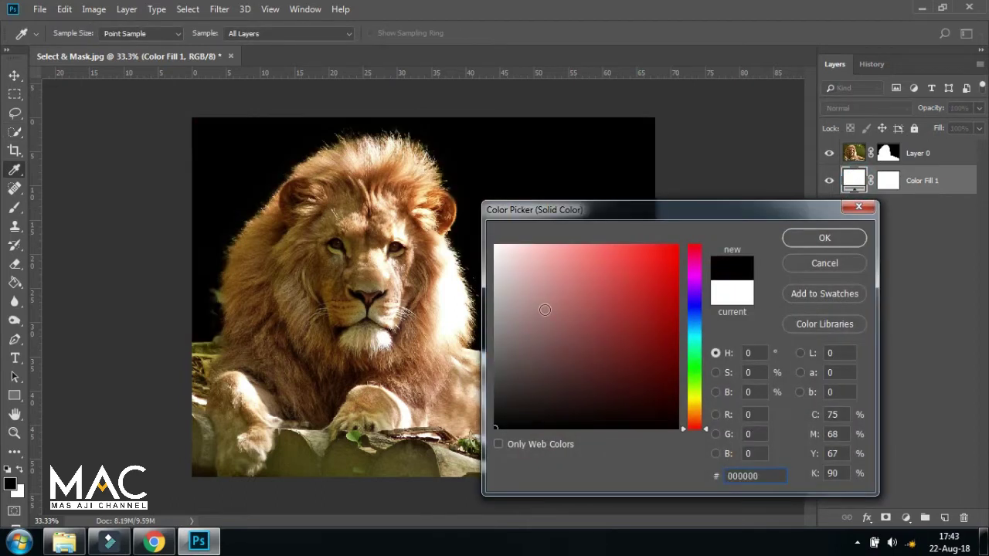
pyautogui.click(539, 353)
pyautogui.click(402, 119)
pyautogui.click(824, 237)
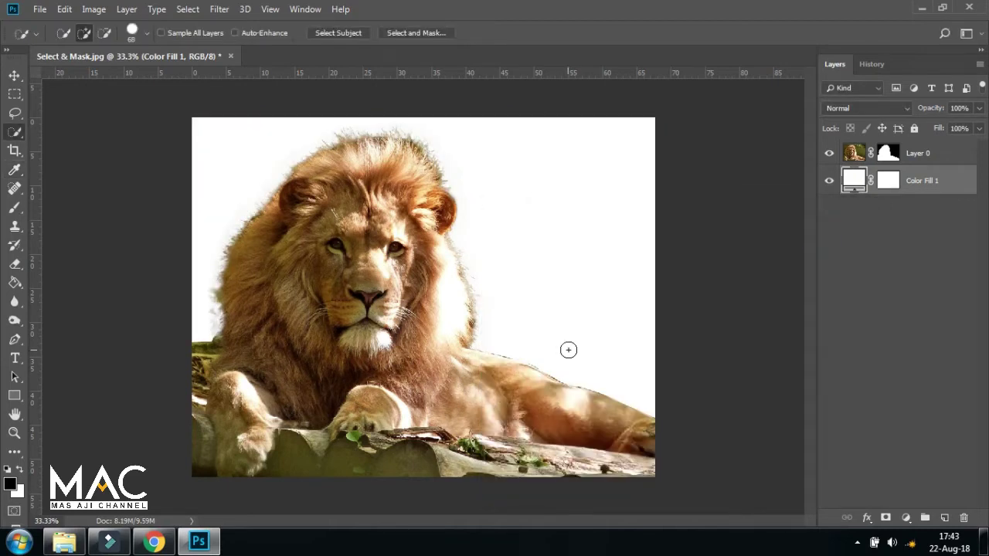
# Step: Zoom in to inspect the lion's edges and view the layer mask alone
pyautogui.scroll(1, 568, 350)
pyautogui.scroll(1, 568, 350)
pyautogui.moveTo(369, 423)
pyautogui.mouseDown()
pyautogui.moveTo(604, 353)
pyautogui.moveTo(432, 378)
pyautogui.mouseUp()
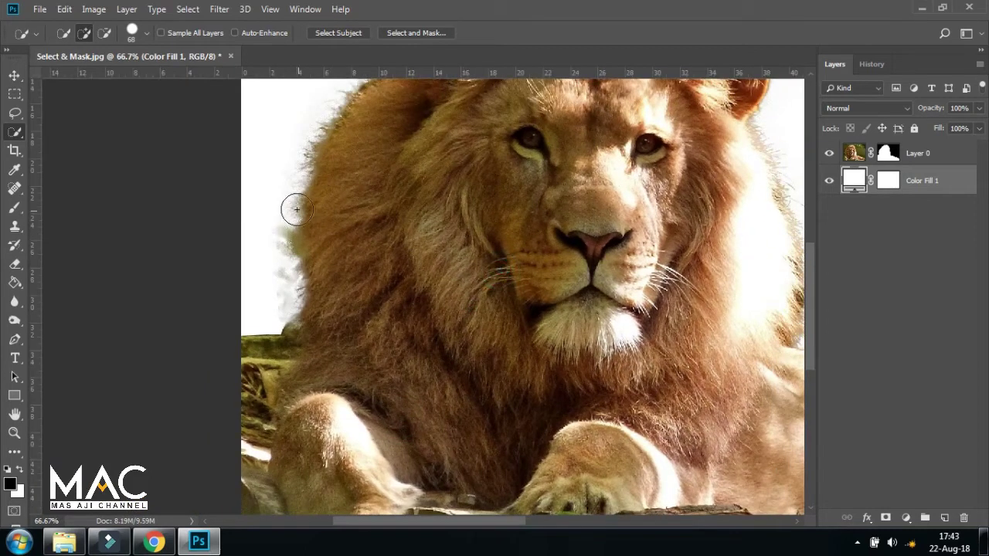
pyautogui.scroll(5, 305, 327)
pyautogui.scroll(2, 304, 327)
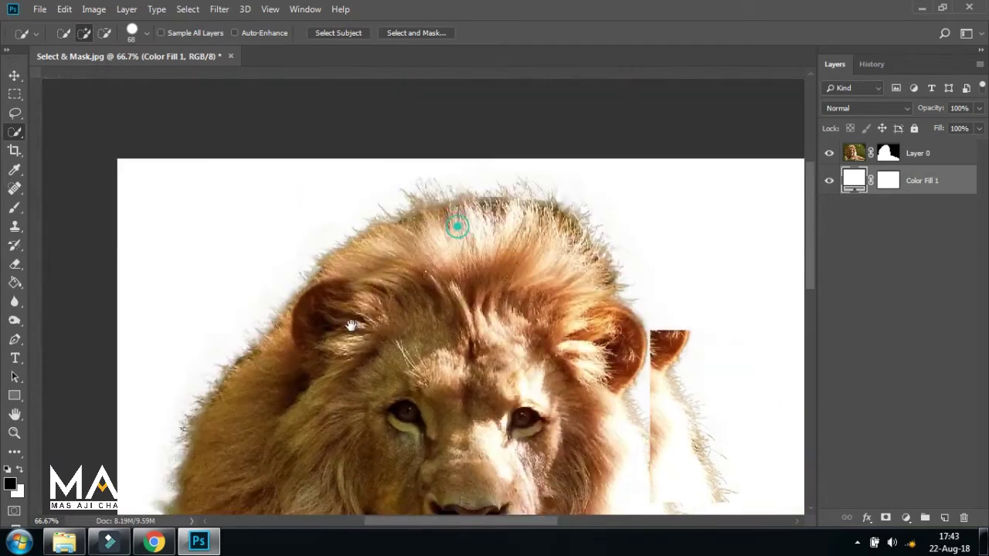
pyautogui.scroll(-3, 513, 286)
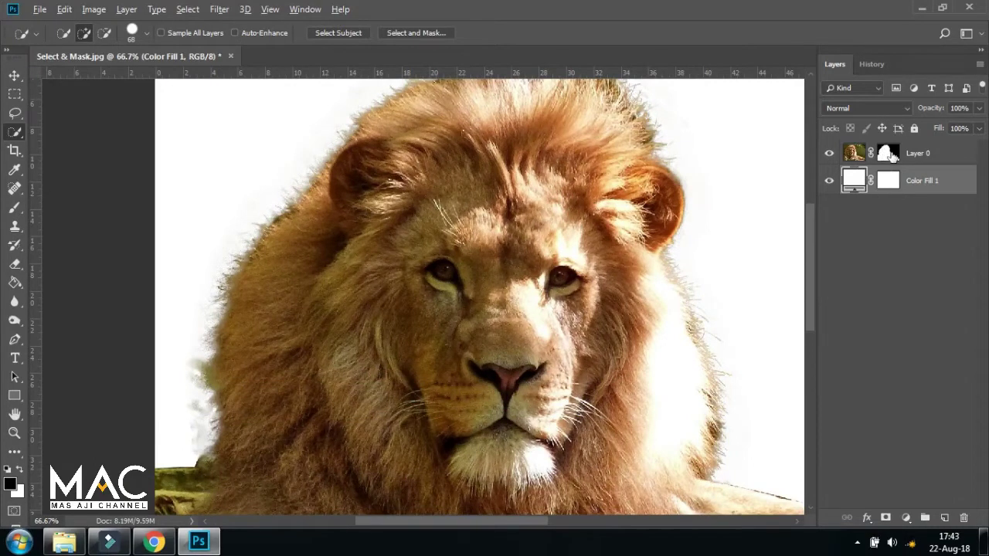
pyautogui.keyDown('alt'); pyautogui.click(888, 153); pyautogui.keyUp('alt')
# Step: Paint the mask's left hair edge and top of the mane with an Overlay-mode brush
pyautogui.moveTo(357, 404)
pyautogui.mouseDown()
pyautogui.moveTo(532, 320)
pyautogui.moveTo(564, 335)
pyautogui.moveTo(404, 228)
pyautogui.moveTo(410, 269)
pyautogui.moveTo(536, 364)
pyautogui.moveTo(579, 358)
pyautogui.moveTo(554, 349)
pyautogui.moveTo(580, 313)
pyautogui.mouseUp()
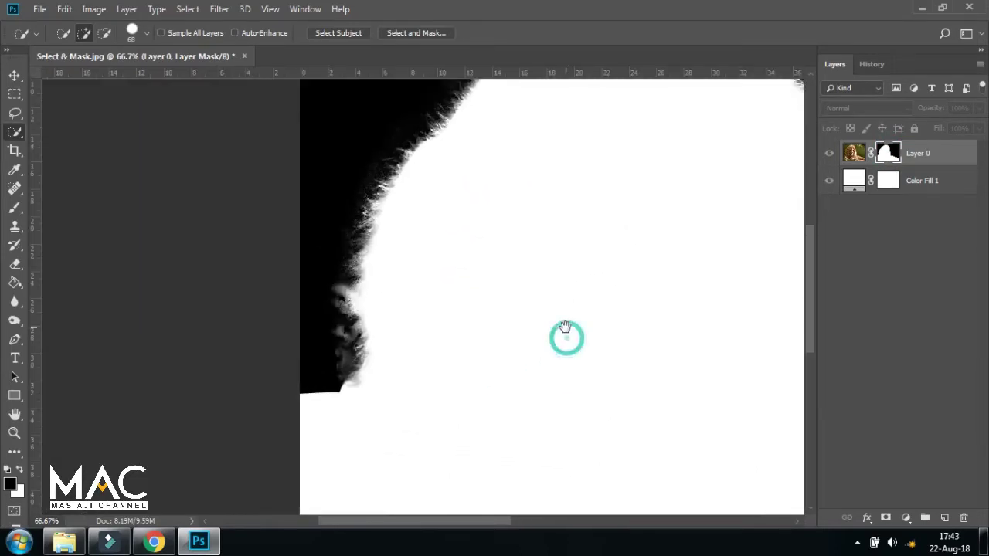
pyautogui.click(14, 208)
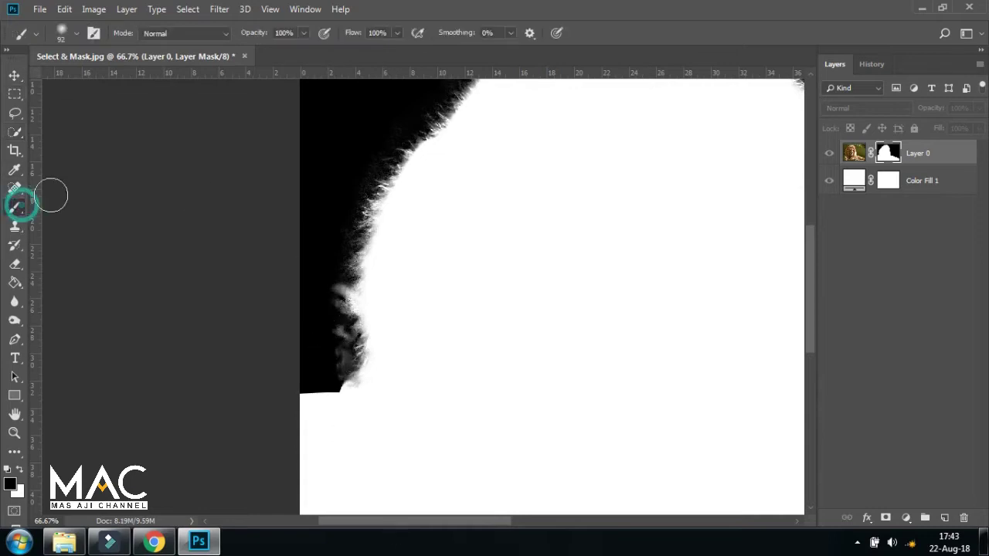
pyautogui.click(223, 36)
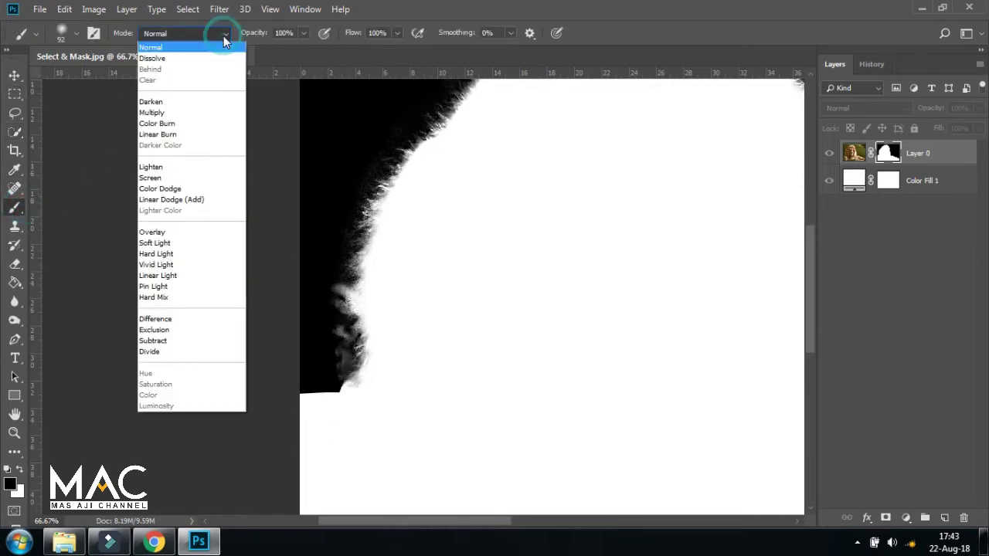
pyautogui.click(170, 233)
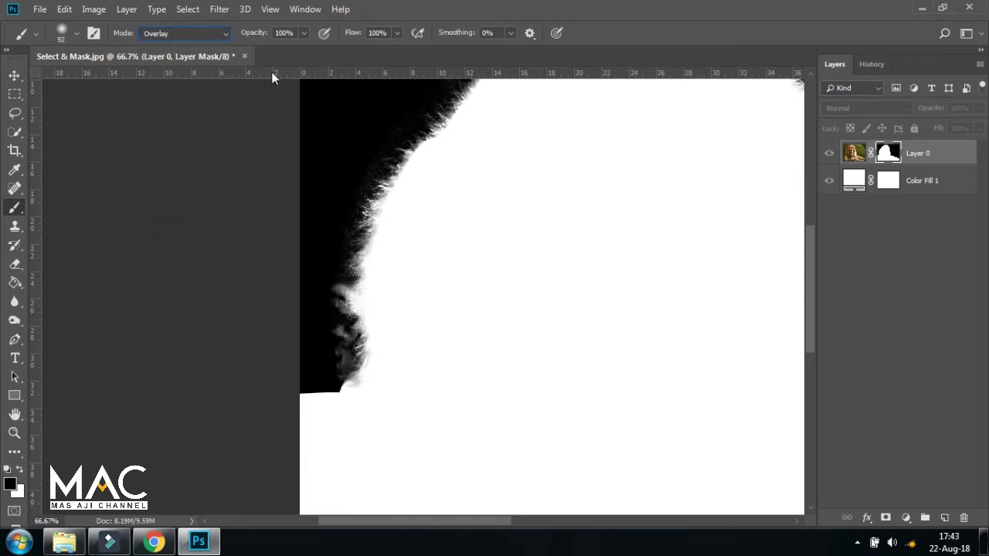
pyautogui.moveTo(241, 359); pyautogui.dragTo(242, 291)
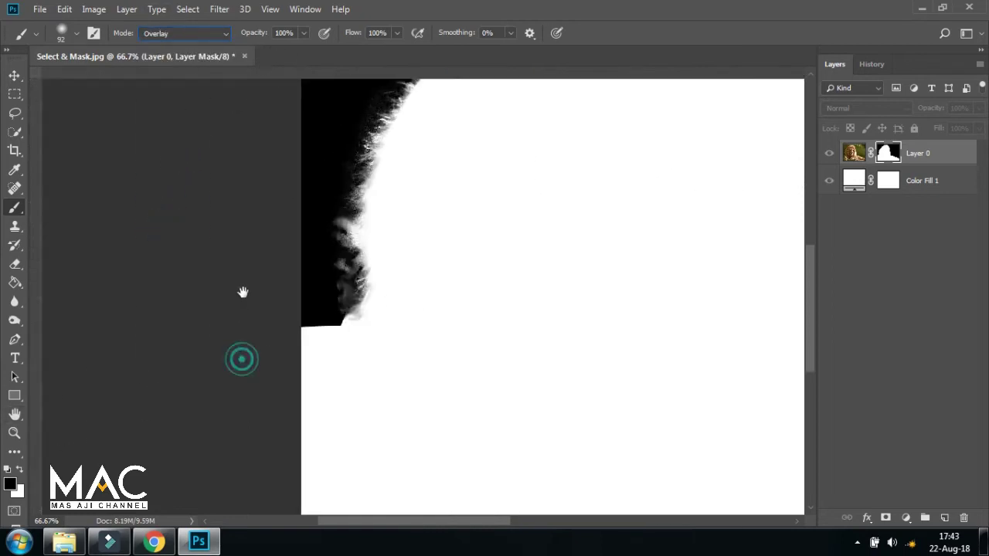
pyautogui.moveTo(309, 262)
pyautogui.mouseDown()
pyautogui.moveTo(331, 221)
pyautogui.moveTo(338, 296)
pyautogui.moveTo(329, 252)
pyautogui.moveTo(342, 194)
pyautogui.moveTo(307, 230)
pyautogui.moveTo(244, 238)
pyautogui.mouseUp()
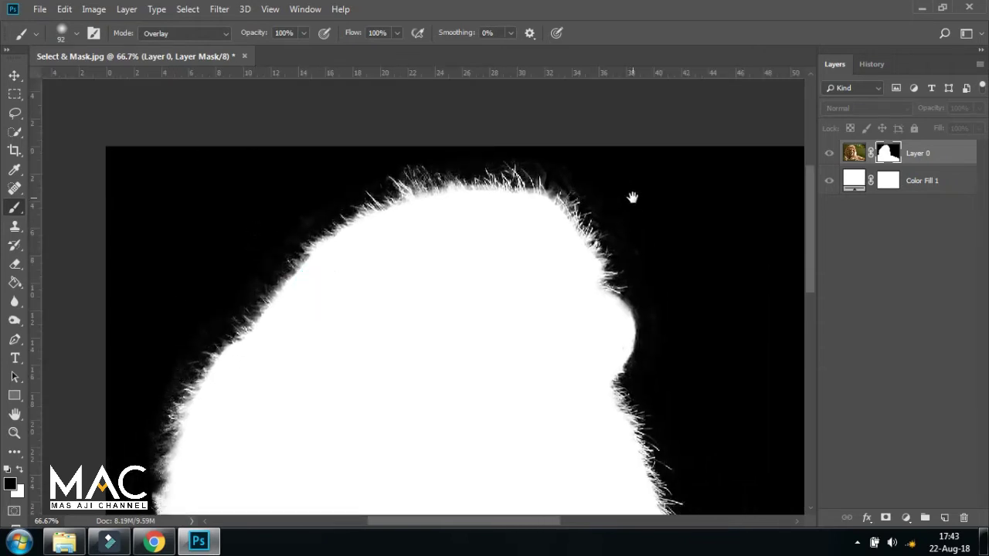
pyautogui.moveTo(555, 169); pyautogui.dragTo(587, 184)
# Step: Pan around the mask to inspect the head's right edge, shoulder and left hair edge
pyautogui.moveTo(709, 319); pyautogui.dragTo(611, 188)
pyautogui.hotkey('ctrl', 'r')
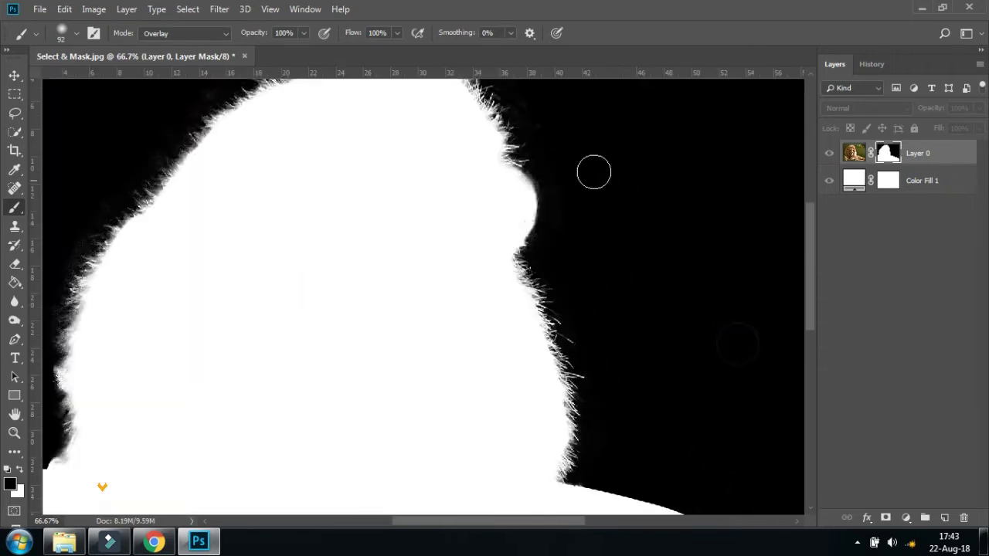
pyautogui.moveTo(547, 159); pyautogui.dragTo(567, 181)
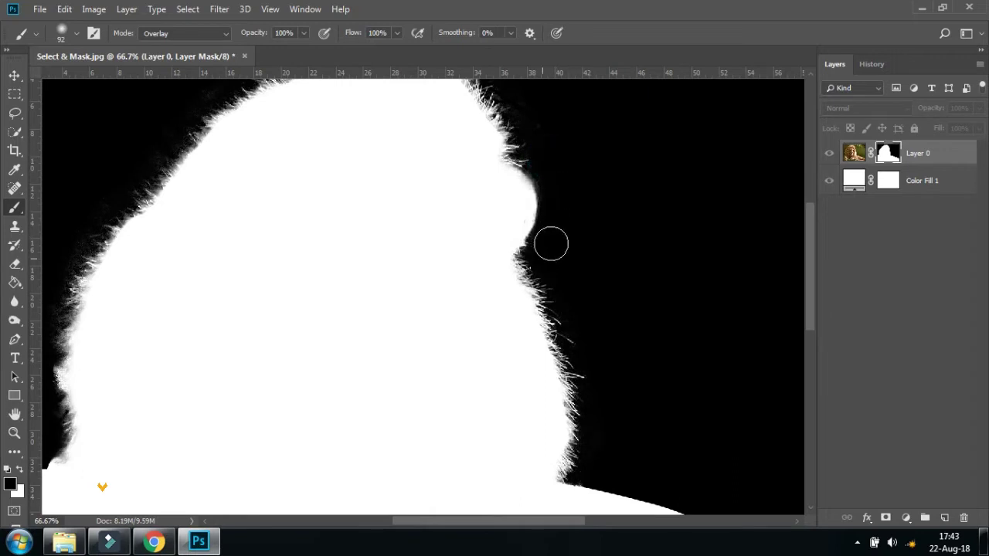
pyautogui.moveTo(668, 388); pyautogui.dragTo(622, 271)
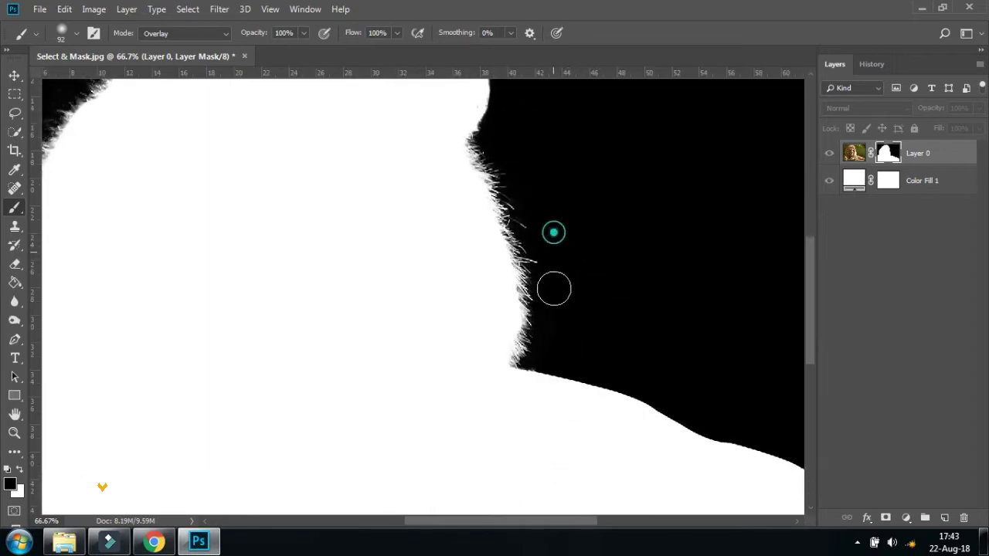
pyautogui.moveTo(607, 336); pyautogui.dragTo(525, 222)
pyautogui.moveTo(628, 249); pyautogui.dragTo(422, 177)
pyautogui.moveTo(496, 204); pyautogui.dragTo(729, 273)
pyautogui.moveTo(299, 255); pyautogui.dragTo(638, 277)
pyautogui.moveTo(477, 333); pyautogui.dragTo(499, 306)
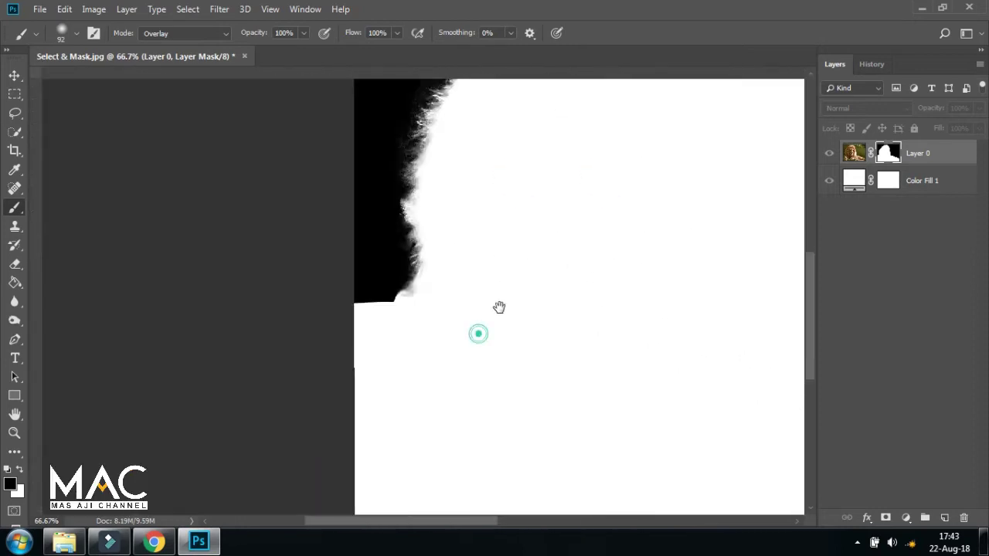
# Step: Paint white at 40 px along the grey mask edge to firm it up
pyautogui.hotkey('ctrl', 'r')
pyautogui.scroll(1, 432, 298)
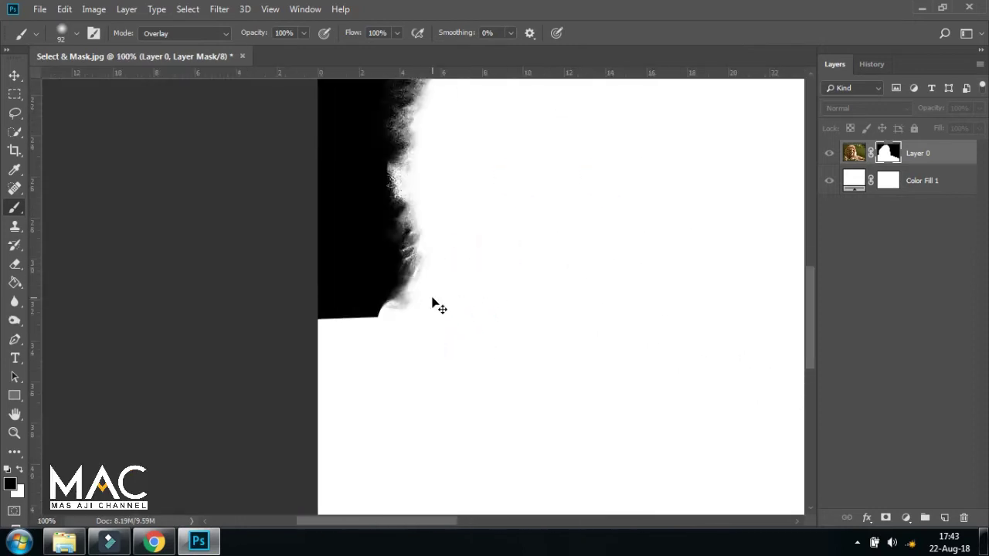
pyautogui.scroll(1, 432, 298)
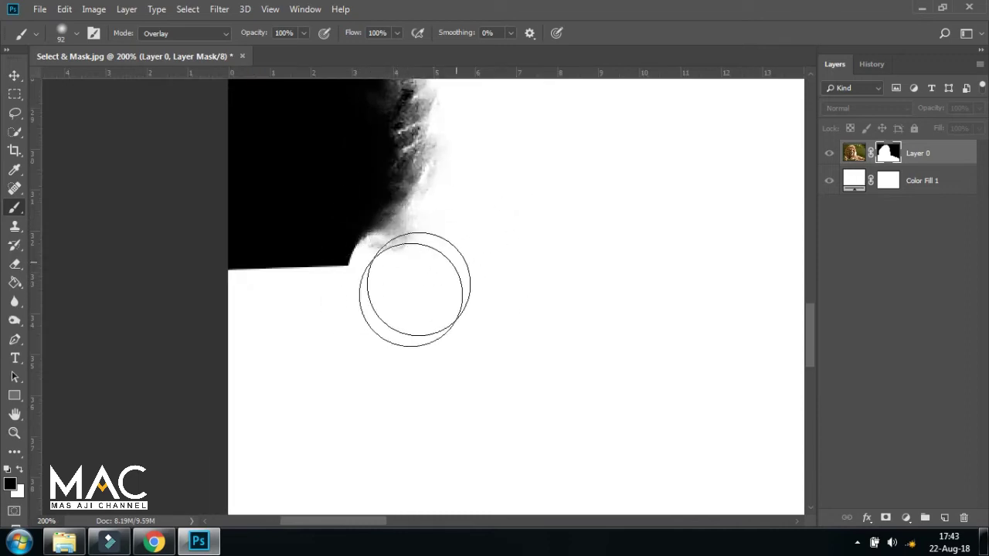
pyautogui.click(18, 470)
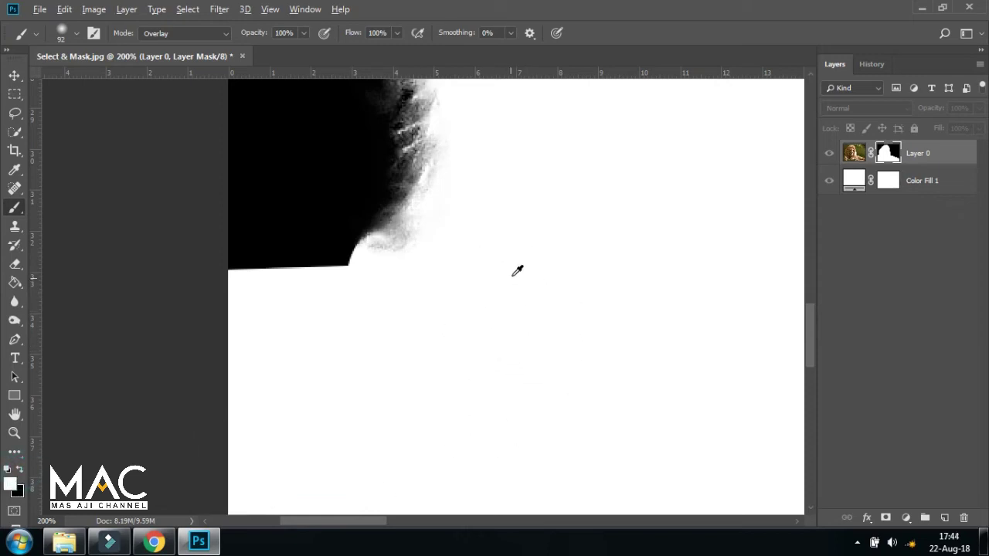
pyautogui.moveTo(397, 269); pyautogui.dragTo(428, 229)
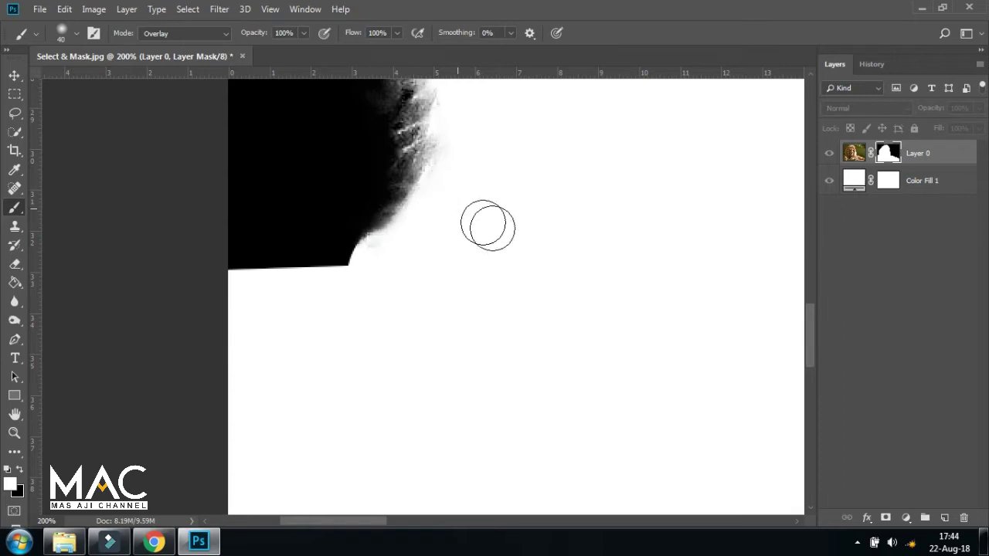
pyautogui.moveTo(556, 195); pyautogui.dragTo(526, 368)
pyautogui.moveTo(545, 261)
pyautogui.mouseDown()
pyautogui.moveTo(489, 410)
pyautogui.moveTo(507, 311)
pyautogui.moveTo(466, 329)
pyautogui.moveTo(515, 280)
pyautogui.mouseUp()
# Step: Zoom out and show the lion image on white instead of its mask
pyautogui.hotkey('ctrl', '-')
pyautogui.hotkey('ctrl', '-')
pyautogui.hotkey('ctrl', '-')
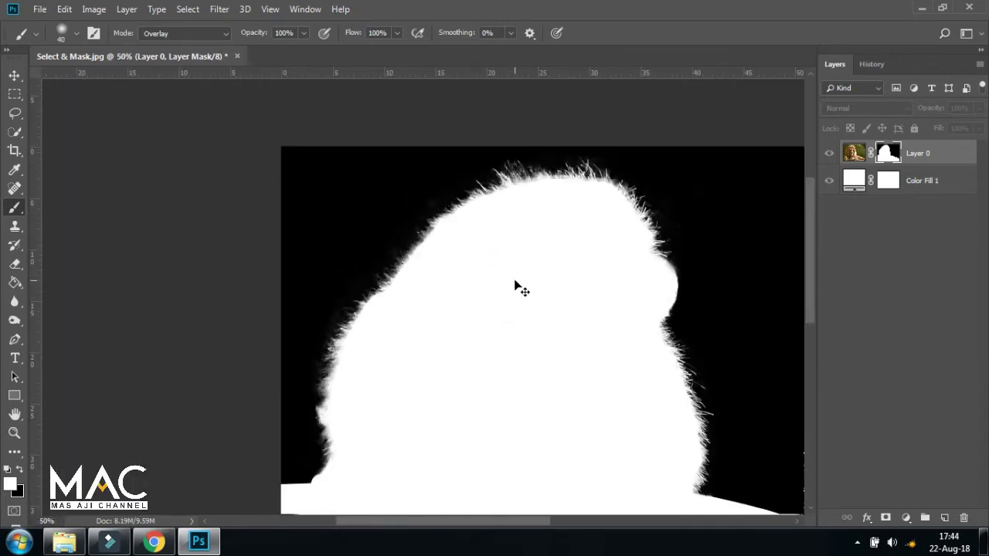
pyautogui.hotkey('ctrl', '-')
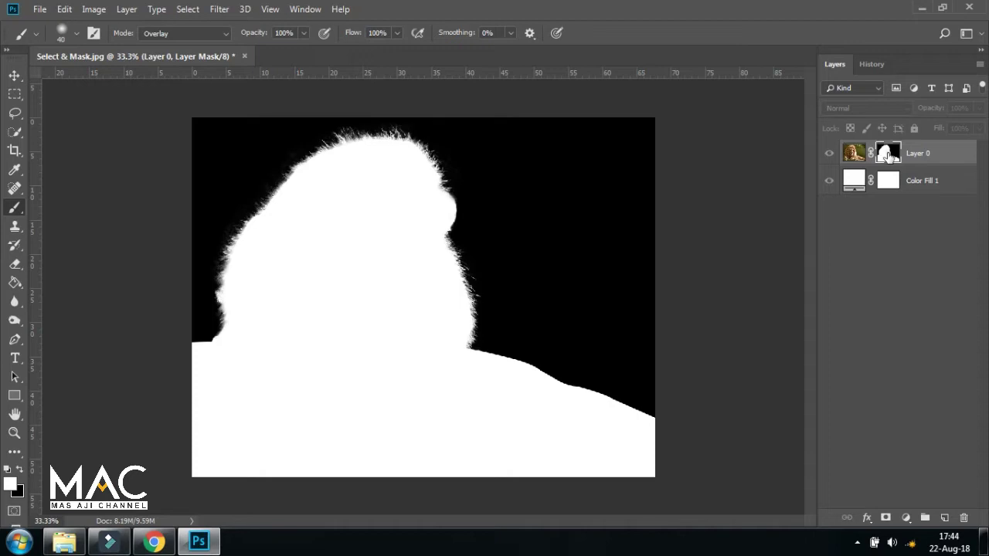
pyautogui.keyDown('alt'); pyautogui.click(888, 155); pyautogui.keyUp('alt')
pyautogui.click(14, 75)
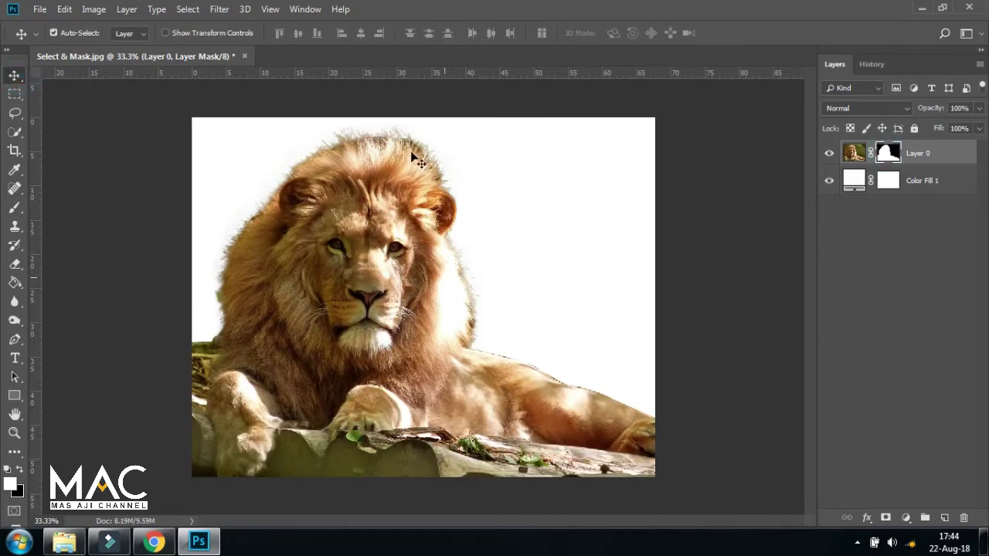
# Step: Place the BG Select & Mask image as an embedded layer beneath Layer 0
pyautogui.click(38, 9)
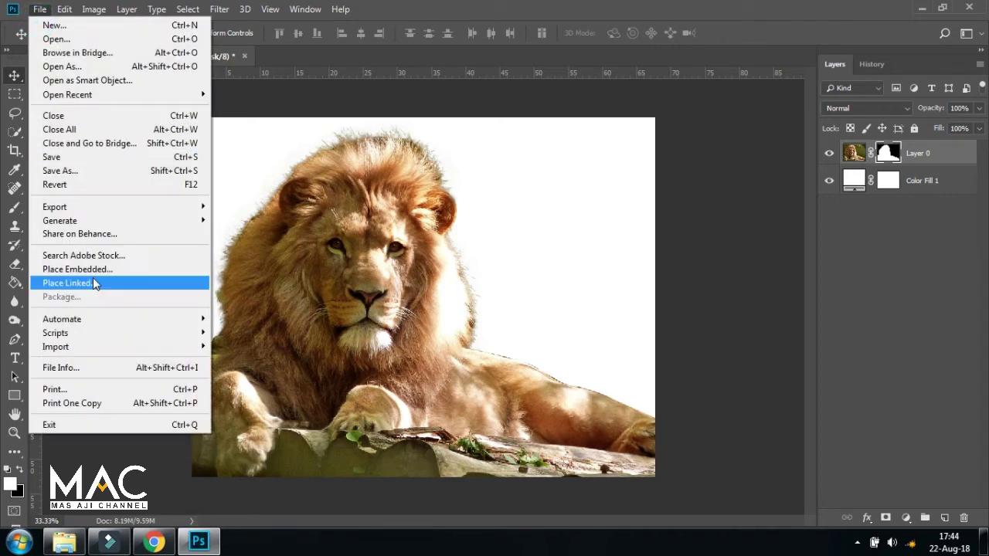
pyautogui.click(97, 268)
pyautogui.click(408, 241)
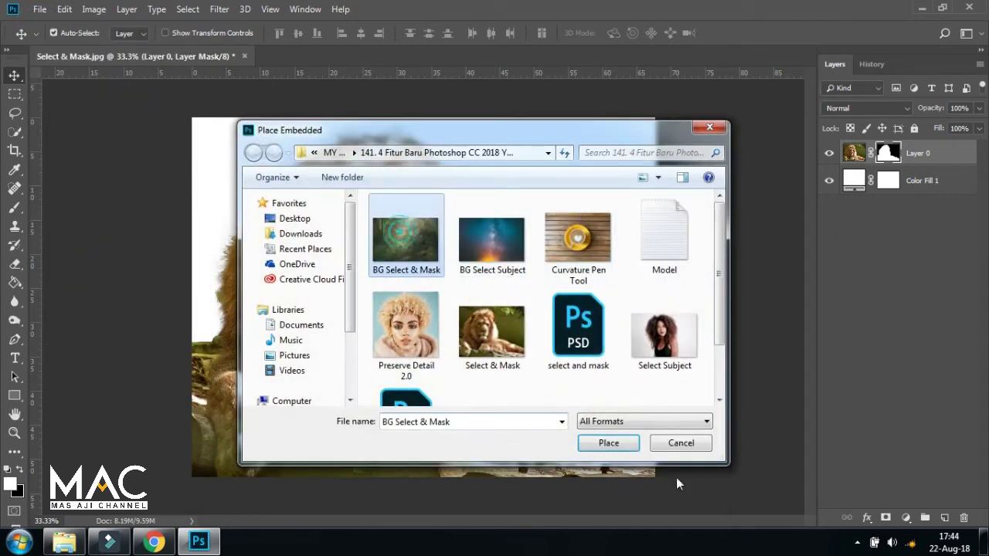
pyautogui.click(621, 440)
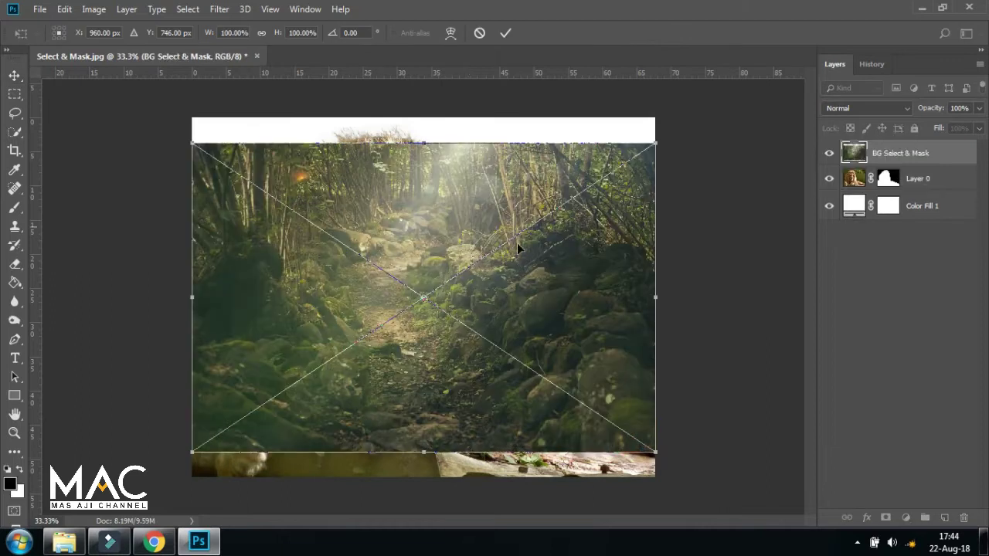
pyautogui.press('Return')
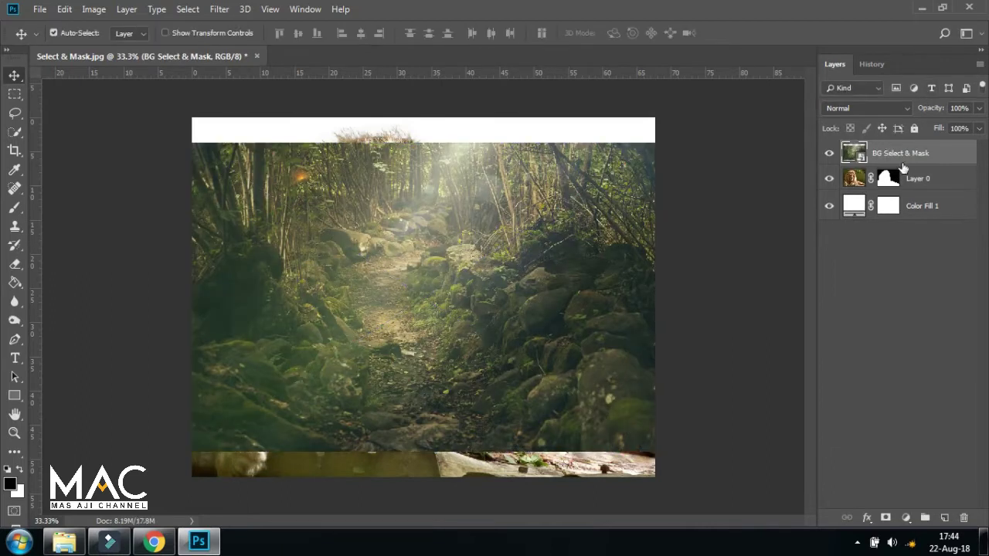
pyautogui.moveTo(922, 156); pyautogui.dragTo(930, 183)
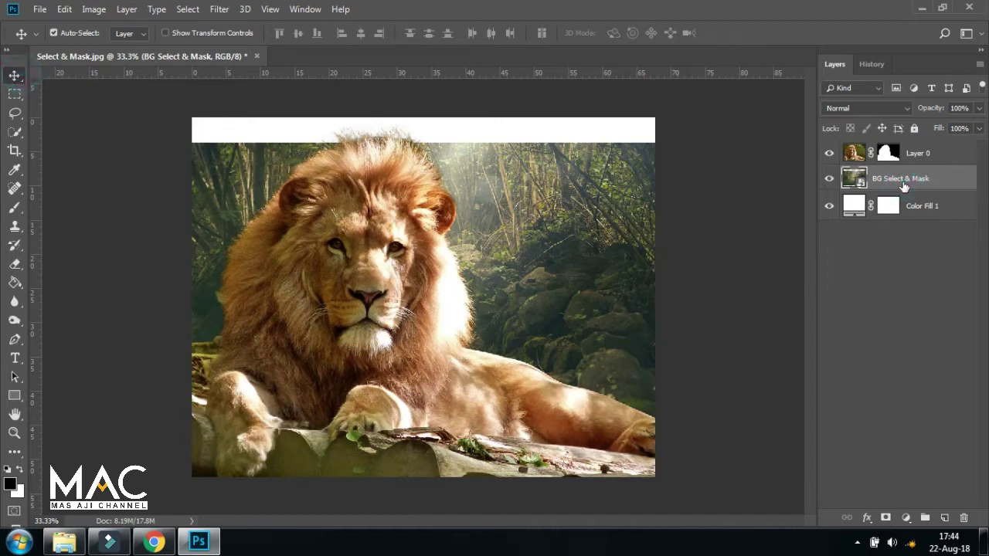
# Step: Scale the forest to about 108% to fill the canvas, then inspect the lion's edges
pyautogui.hotkey('ctrl', 't')
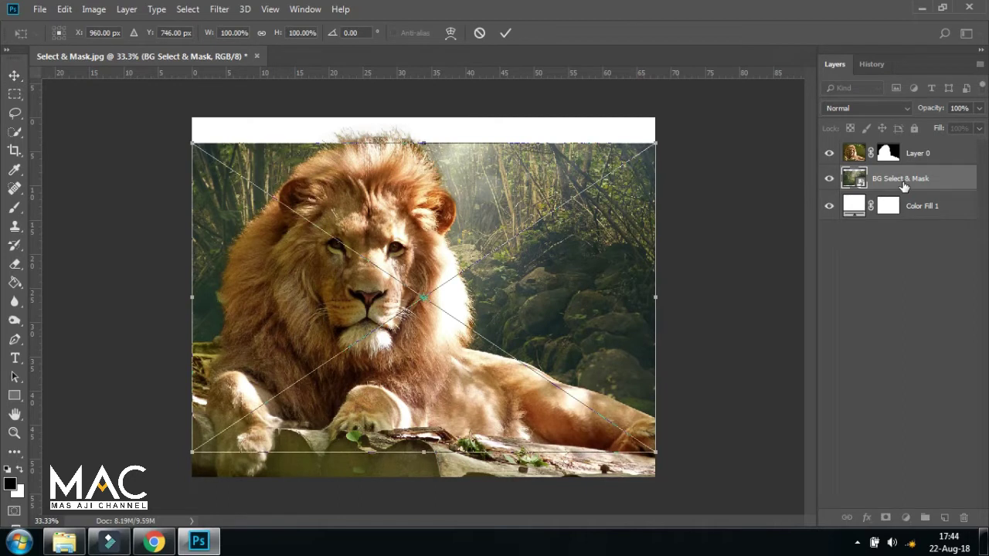
pyautogui.moveTo(655, 139); pyautogui.dragTo(702, 120)
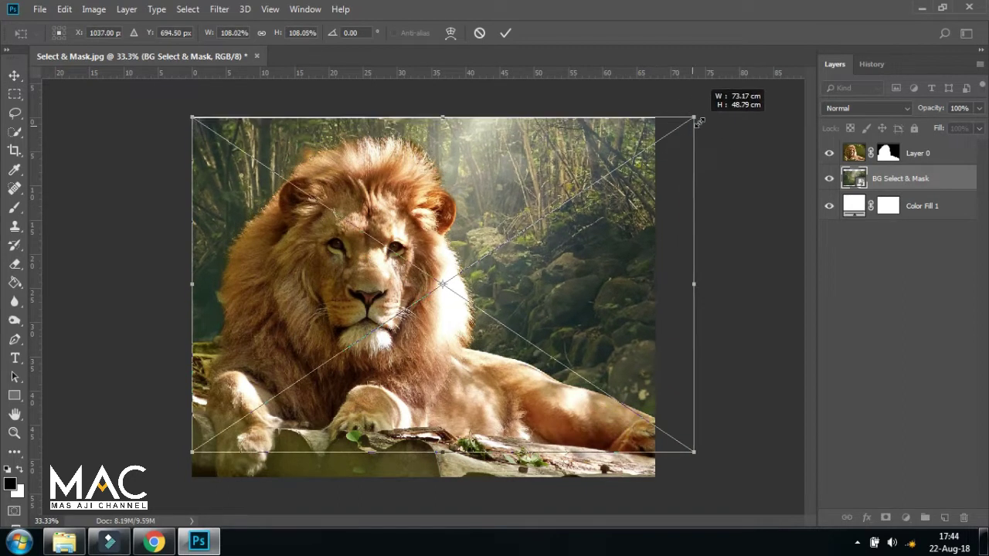
pyautogui.press('Return')
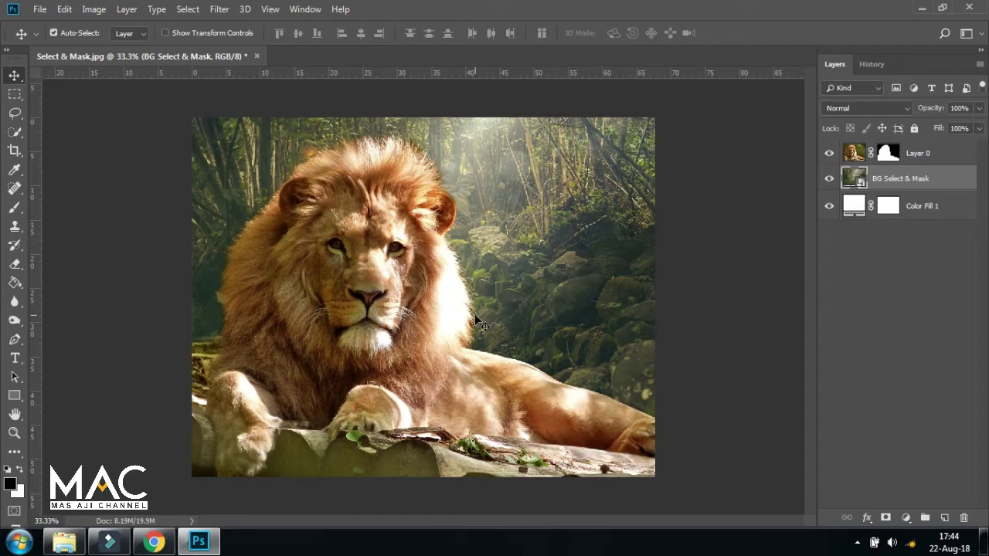
pyautogui.hotkey('ctrl', '+')
pyautogui.hotkey('ctrl', '+')
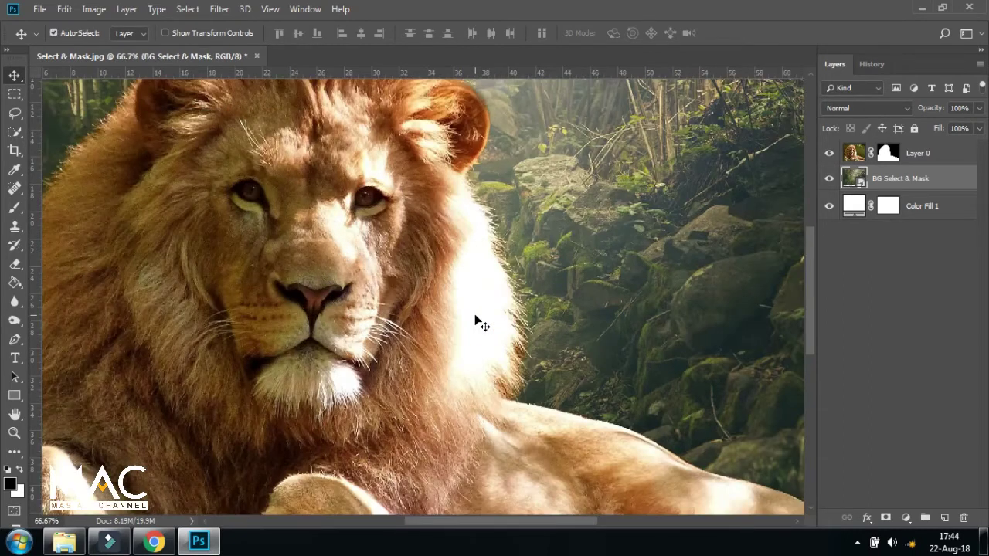
pyautogui.moveTo(563, 397); pyautogui.dragTo(514, 347)
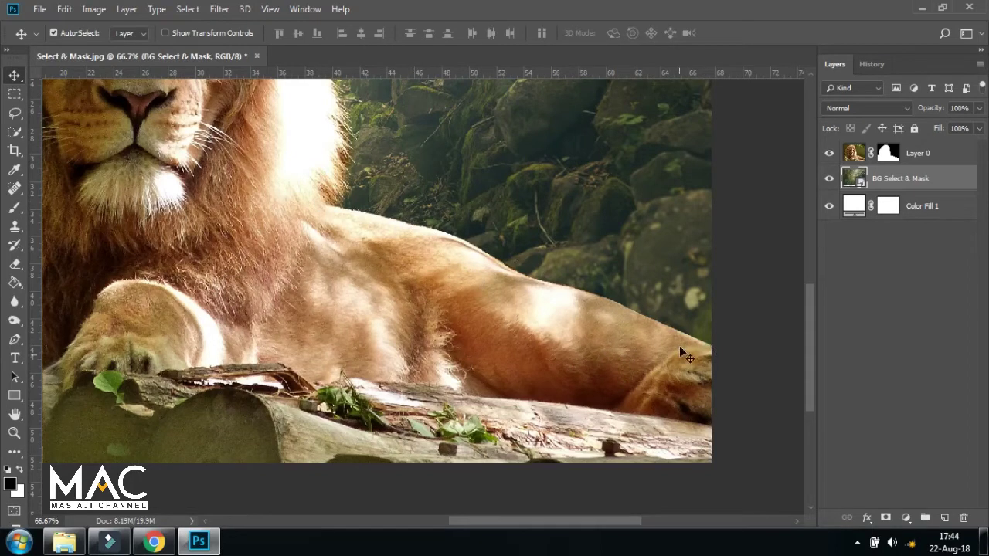
pyautogui.hscroll(-10, 347, 350)
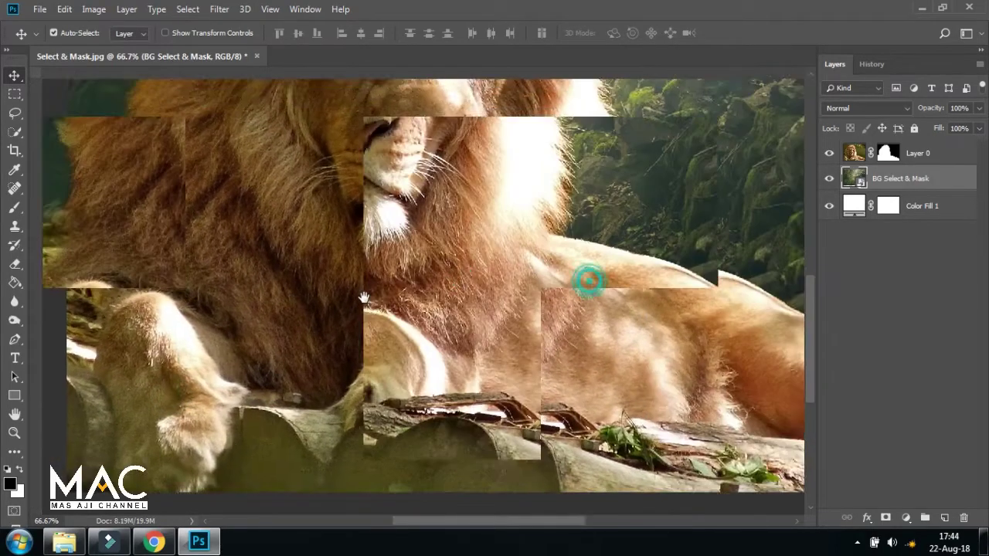
pyautogui.moveTo(585, 276); pyautogui.dragTo(465, 269)
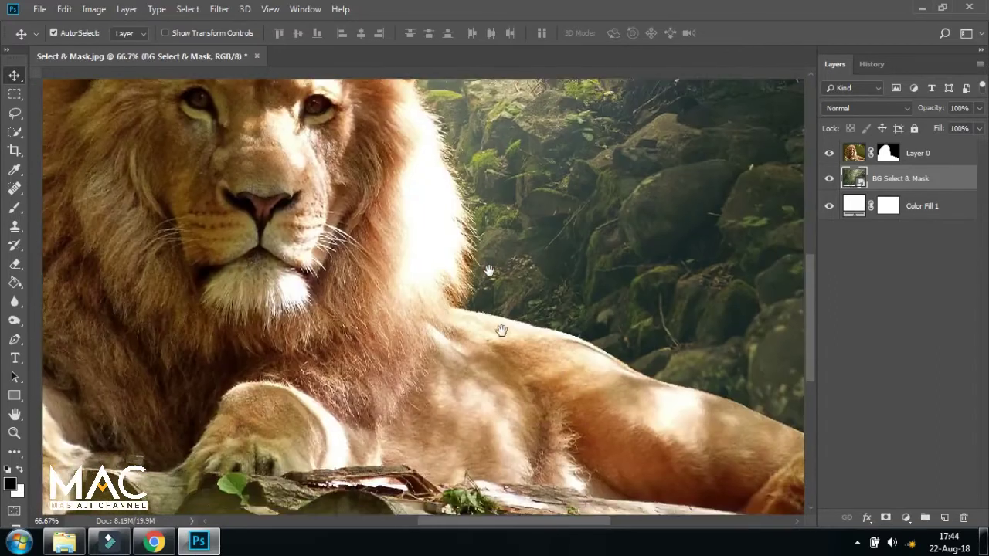
pyautogui.moveTo(515, 353); pyautogui.dragTo(434, 285)
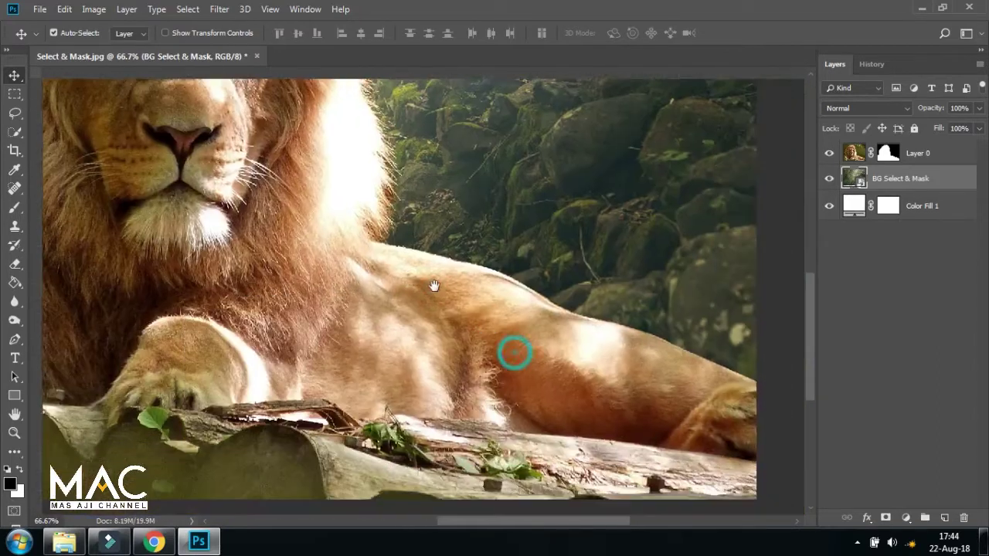
pyautogui.hotkey('ctrl', 'r')
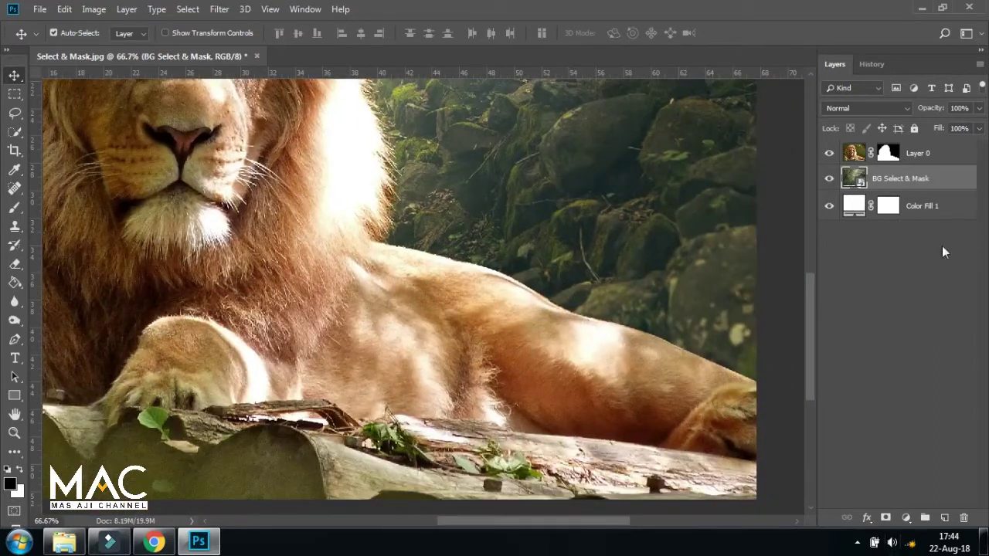
pyautogui.click(919, 156)
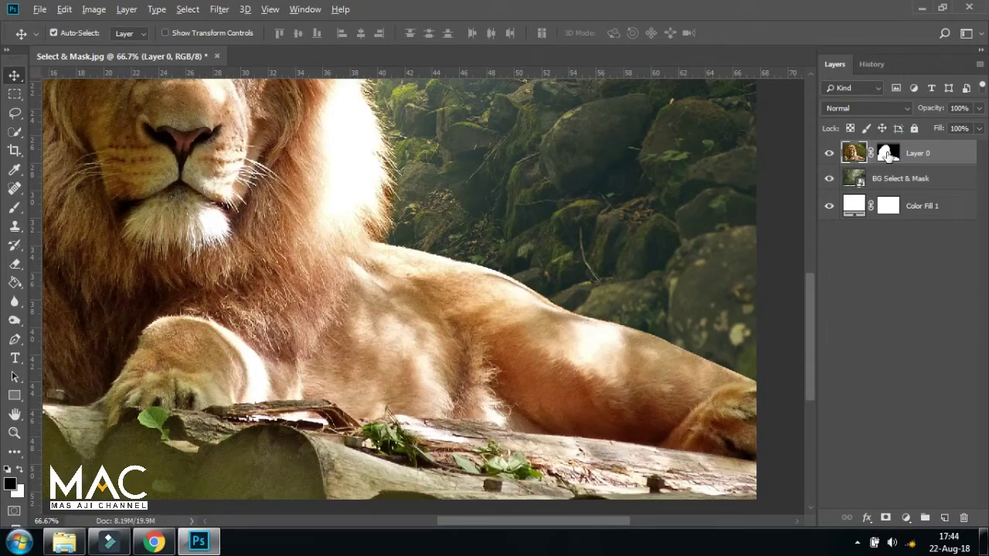
# Step: Lasso-select the hard lower edge of Layer 0's mask in mask view
pyautogui.keyDown('alt'); pyautogui.click(890, 153); pyautogui.keyUp('alt')
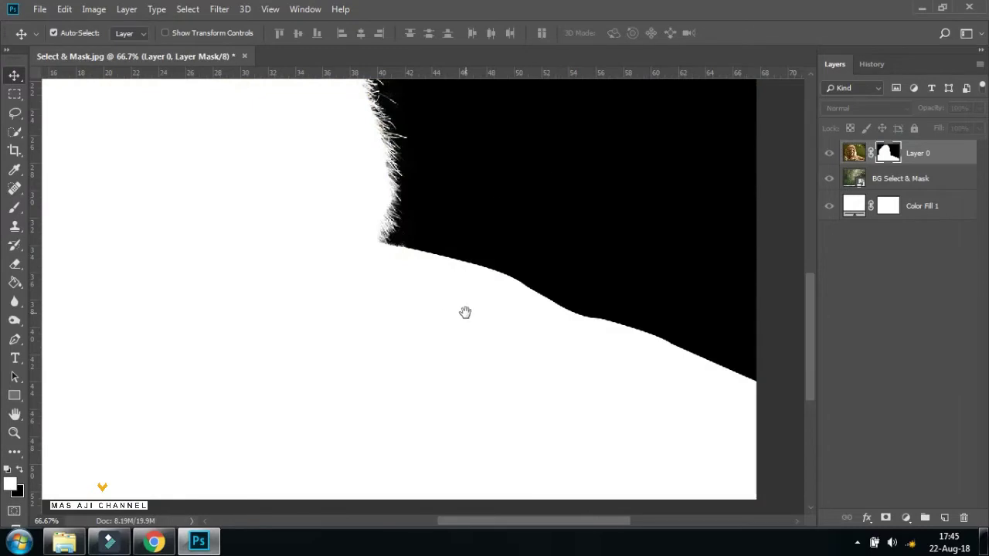
pyautogui.moveTo(465, 312); pyautogui.dragTo(355, 224)
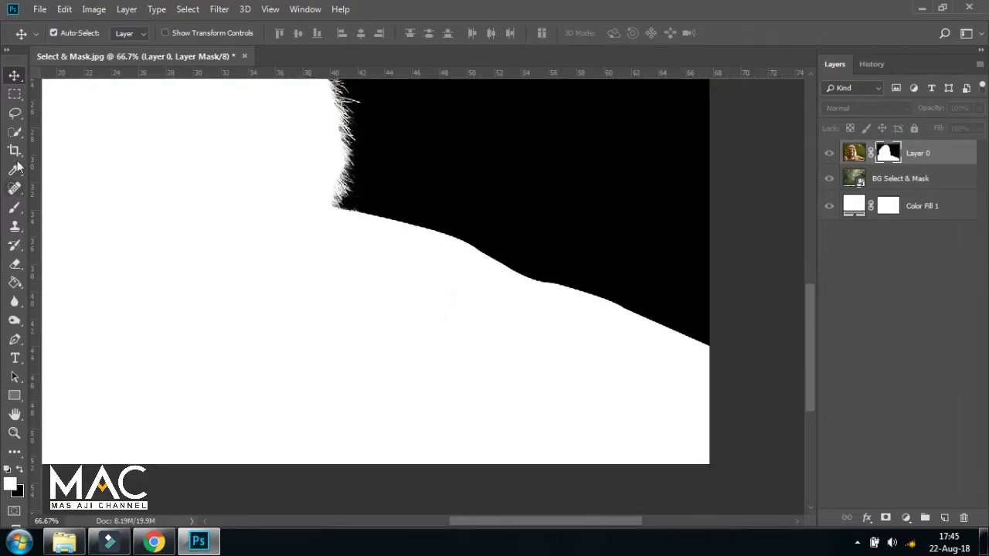
pyautogui.moveTo(15, 112); pyautogui.dragTo(77, 138)
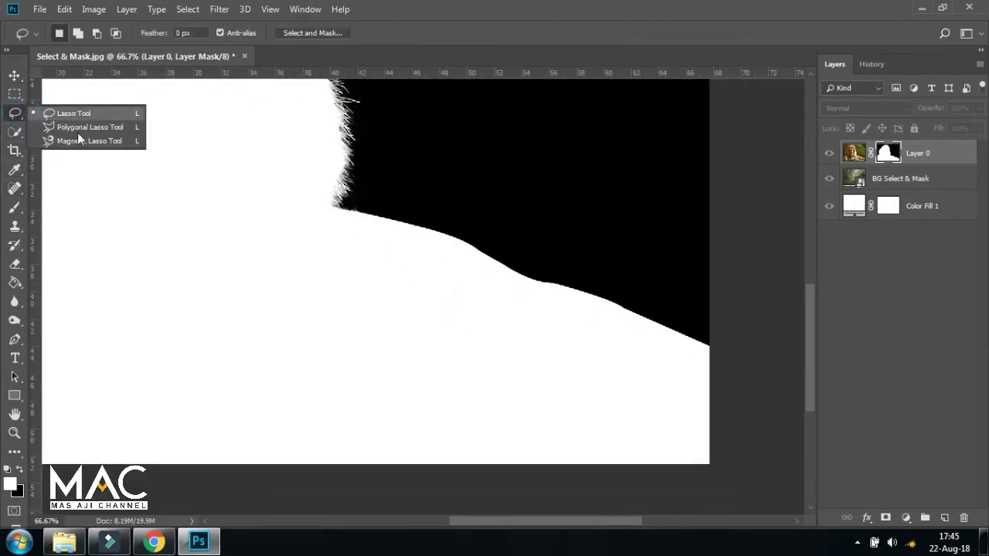
pyautogui.click(83, 114)
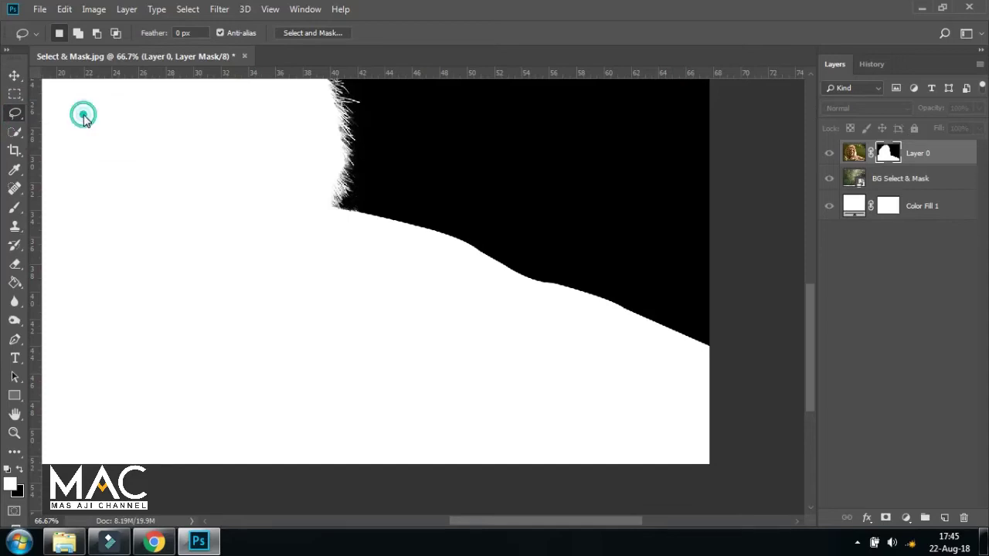
pyautogui.moveTo(334, 217); pyautogui.dragTo(373, 210)
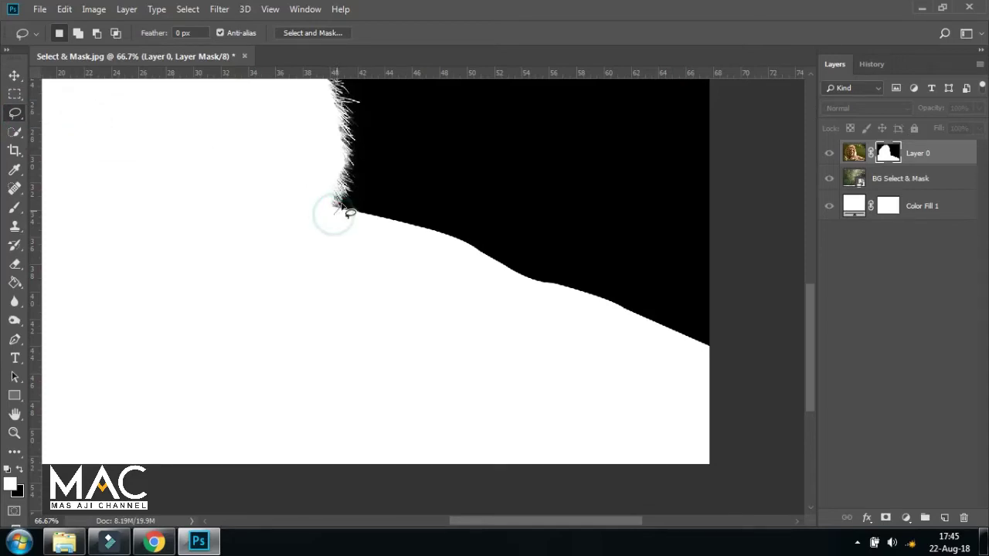
pyautogui.moveTo(513, 255); pyautogui.dragTo(600, 285)
pyautogui.moveTo(643, 358); pyautogui.dragTo(424, 265)
pyautogui.moveTo(333, 214); pyautogui.dragTo(334, 215)
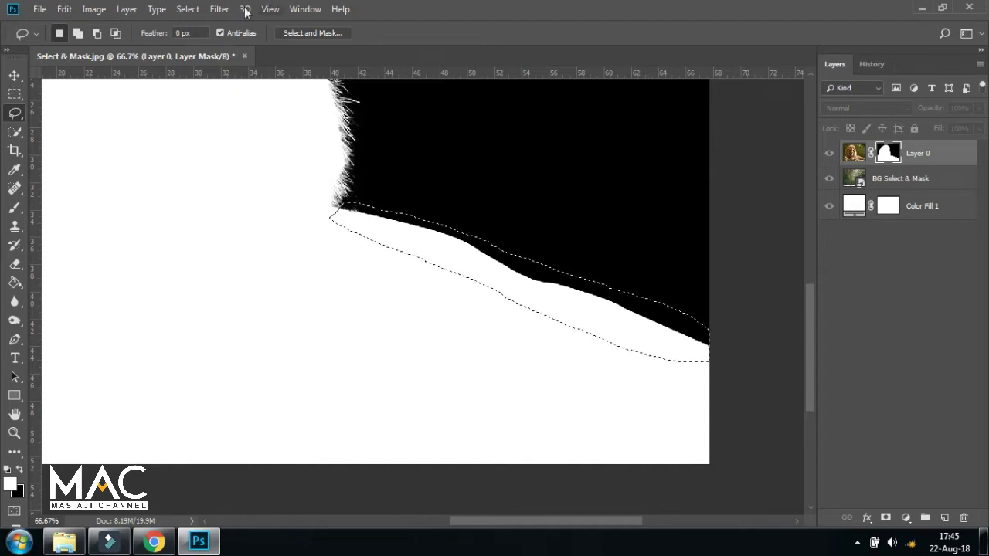
# Step: Apply a 3.0-pixel Gaussian Blur to the selected mask edge and deselect
pyautogui.click(219, 9)
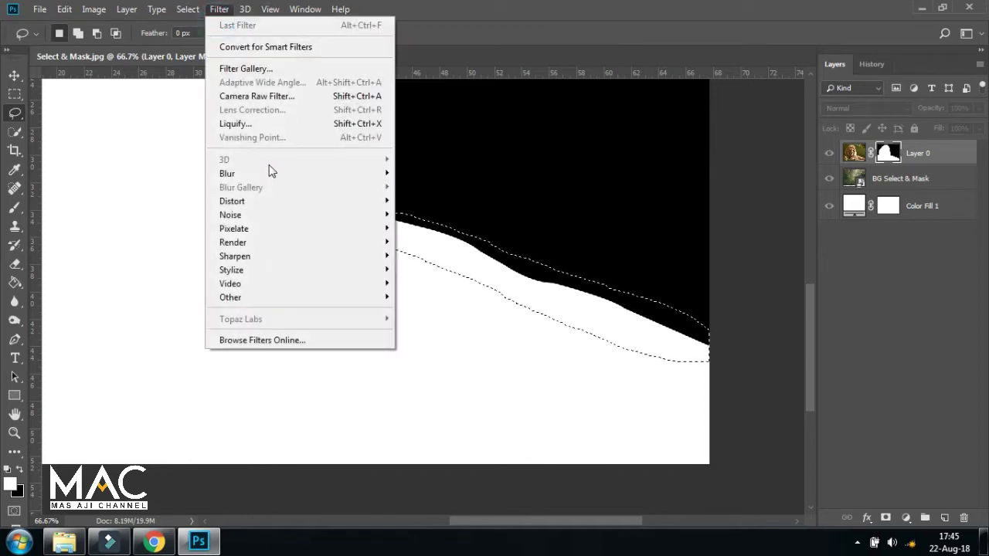
pyautogui.click(440, 229)
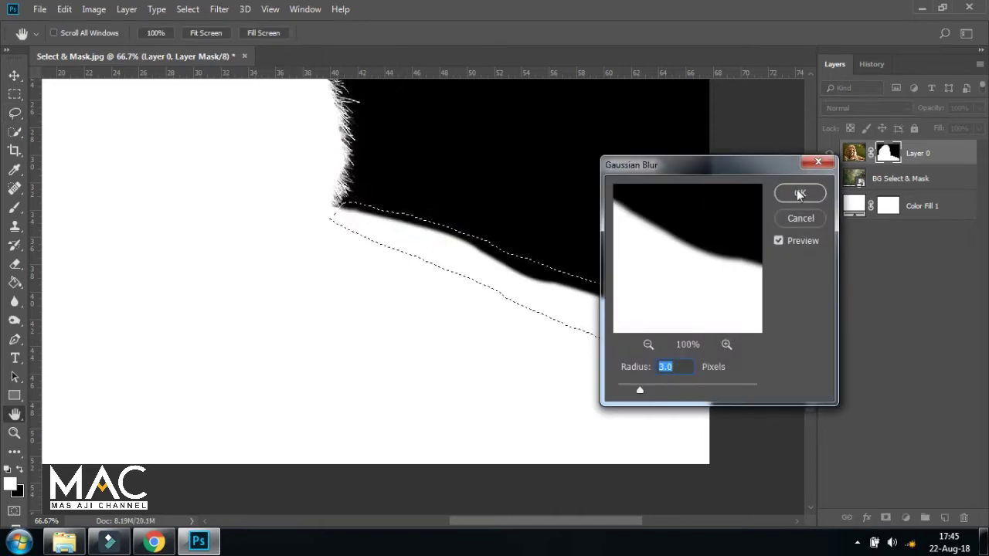
pyautogui.click(799, 194)
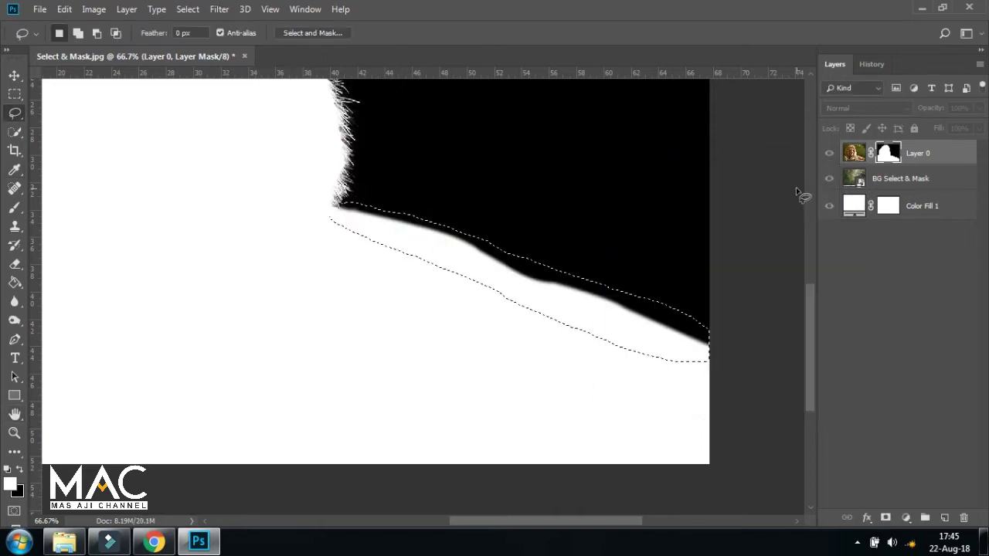
pyautogui.click(15, 76)
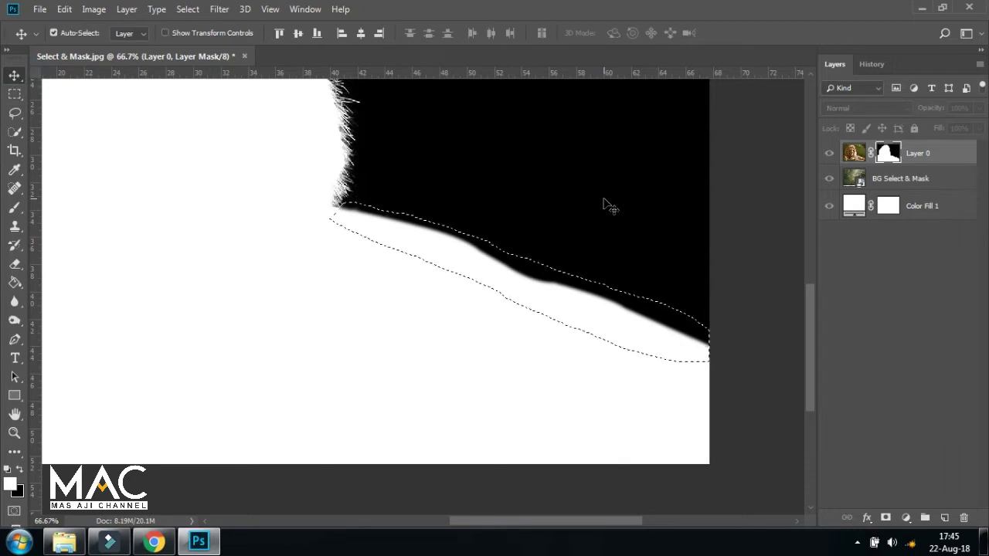
pyautogui.hotkey('ctrl', 'd')
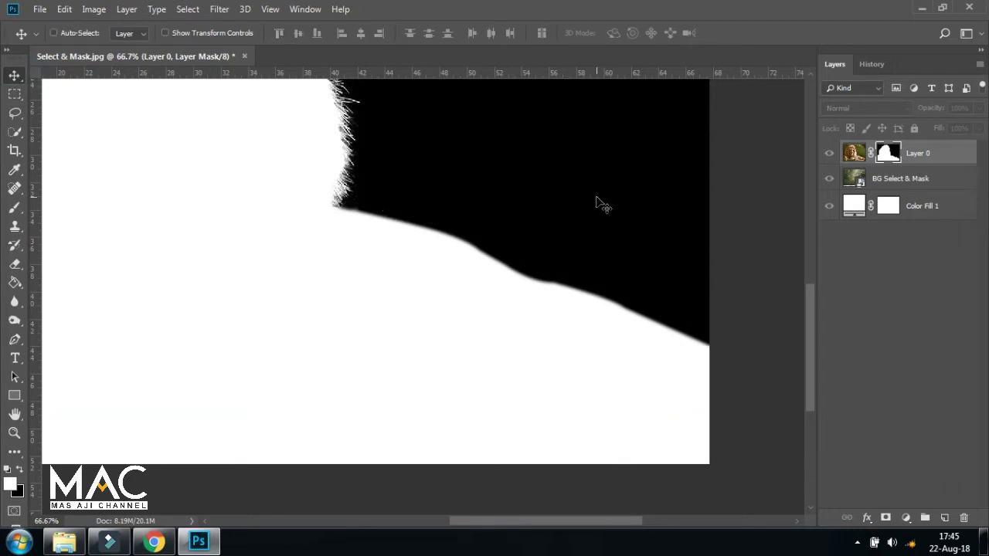
# Step: Lasso-select the hard corner at the mask's lower left
pyautogui.moveTo(260, 304)
pyautogui.mouseDown()
pyautogui.moveTo(406, 362)
pyautogui.moveTo(530, 353)
pyautogui.mouseUp()
pyautogui.hotkey('ctrl', 'r')
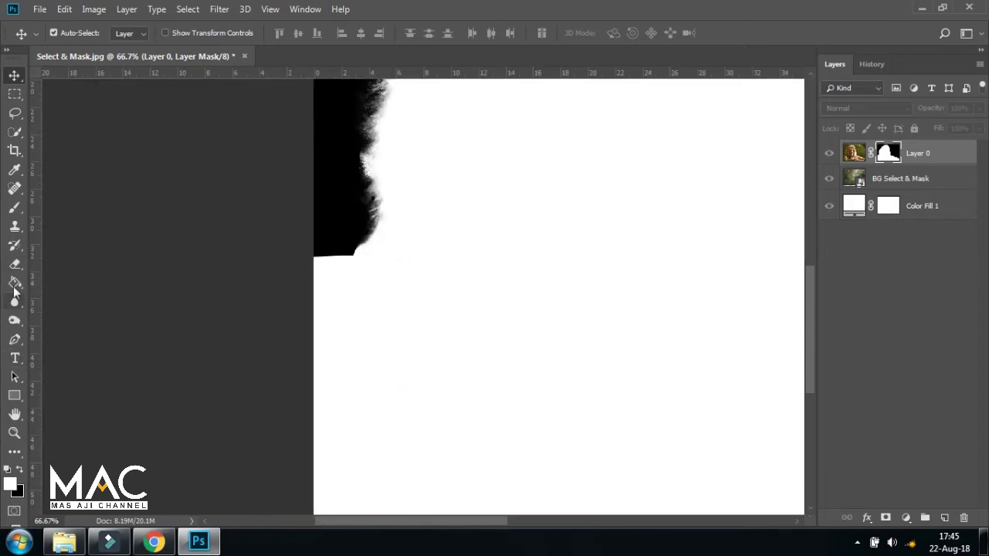
pyautogui.click(14, 114)
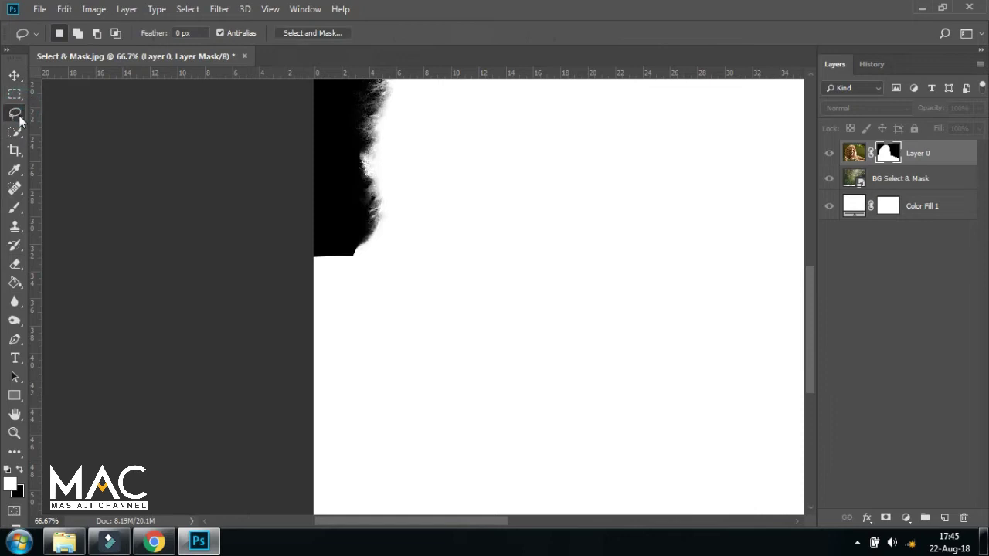
pyautogui.rightClick(16, 116)
pyautogui.click(62, 116)
pyautogui.moveTo(340, 254)
pyautogui.mouseDown()
pyautogui.moveTo(337, 241)
pyautogui.moveTo(303, 269)
pyautogui.moveTo(342, 249)
pyautogui.mouseUp()
# Step: Blur that corner with a 3-pixel Gaussian Blur, deselect, and zoom out
pyautogui.click(219, 9)
pyautogui.moveTo(226, 173)
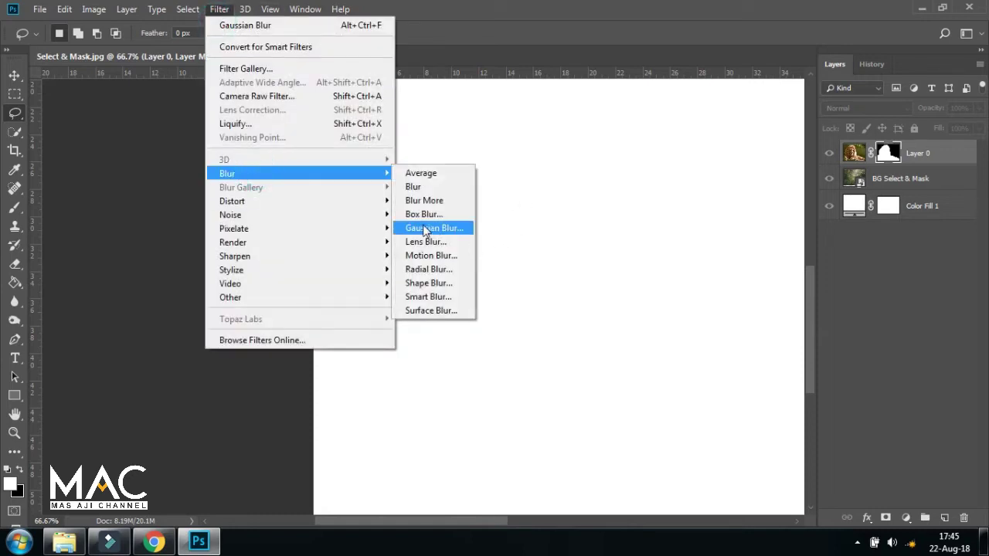
pyautogui.click(424, 231)
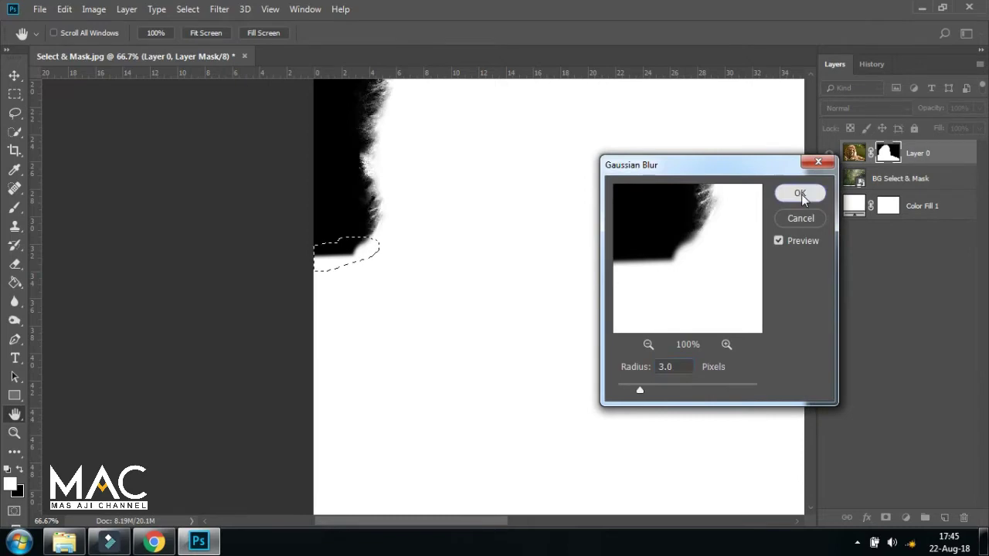
pyautogui.click(800, 194)
pyautogui.click(14, 75)
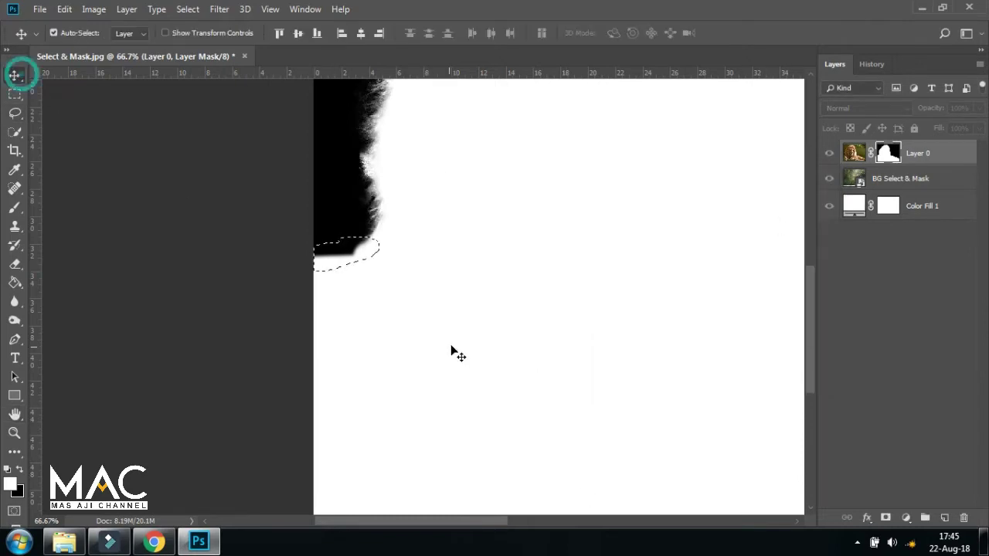
pyautogui.hotkey('ctrl', 'd')
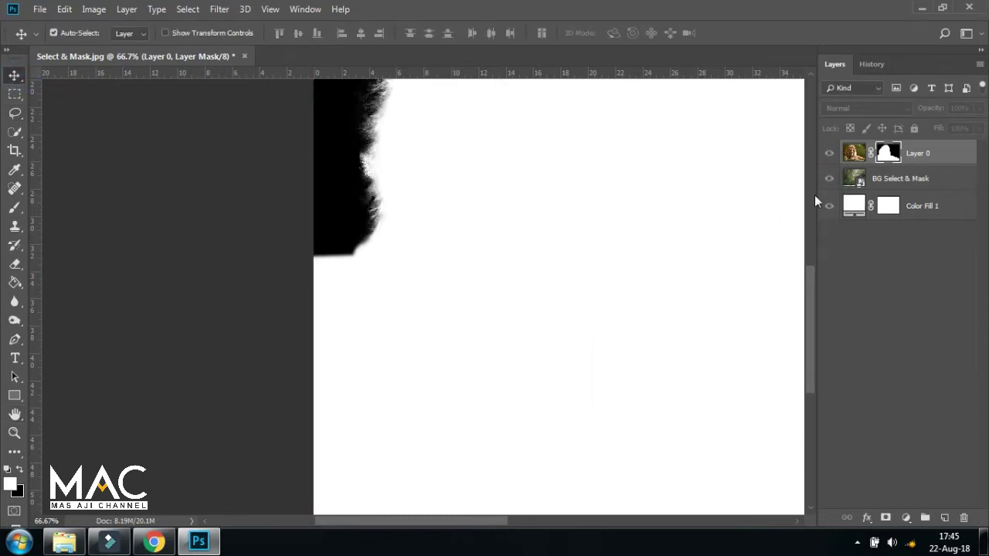
pyautogui.hotkey('ctrl', '-')
pyautogui.hotkey('ctrl', '-')
pyautogui.hotkey('ctrl', '-')
# Step: Leave mask view to show the lion over the forest, zoomed onto its face and body
pyautogui.hotkey('ctrl', '+')
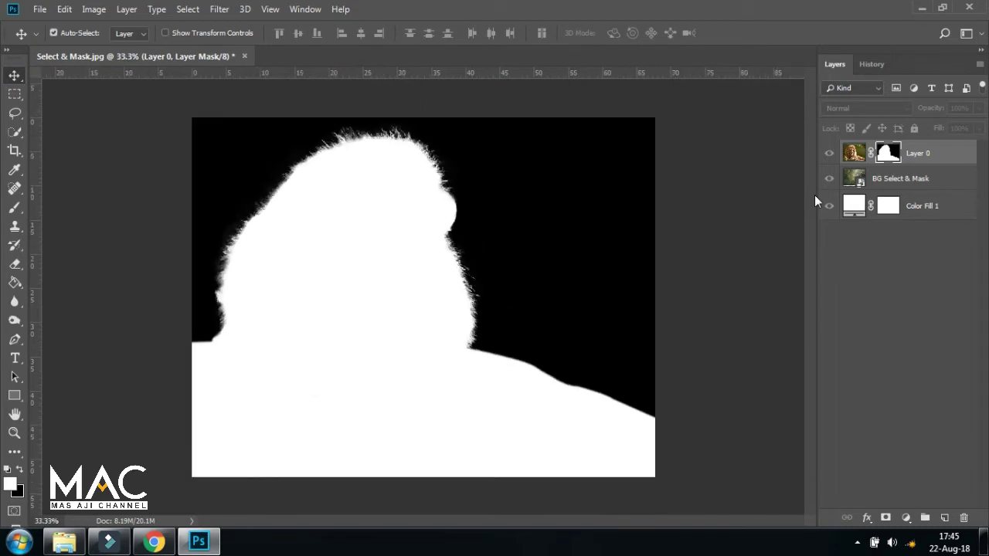
pyautogui.keyDown('alt'); pyautogui.click(889, 153); pyautogui.keyUp('alt')
pyautogui.click(15, 77)
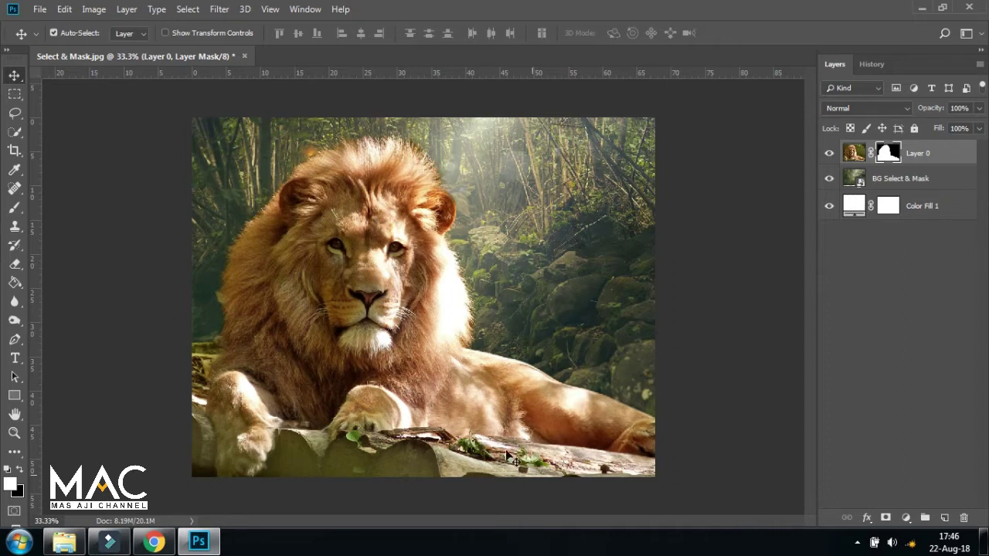
pyautogui.hotkey('ctrl', '+')
pyautogui.moveTo(606, 369)
pyautogui.mouseDown()
pyautogui.moveTo(494, 320)
pyautogui.moveTo(550, 390)
pyautogui.moveTo(551, 359)
pyautogui.moveTo(369, 256)
pyautogui.mouseUp()
pyautogui.hotkey('ctrl', 'r')
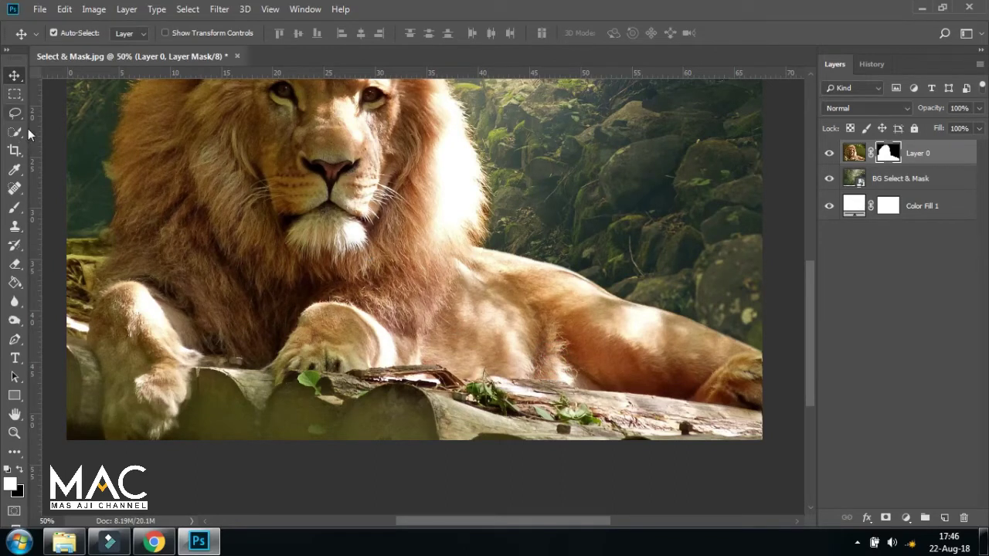
# Step: Close the lion document without saving changes
pyautogui.click(237, 56)
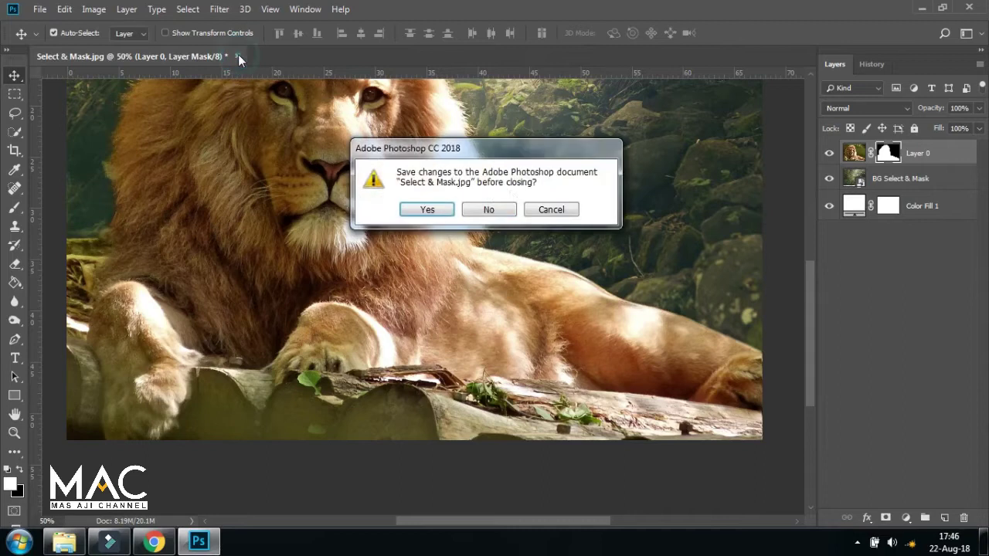
pyautogui.click(488, 211)
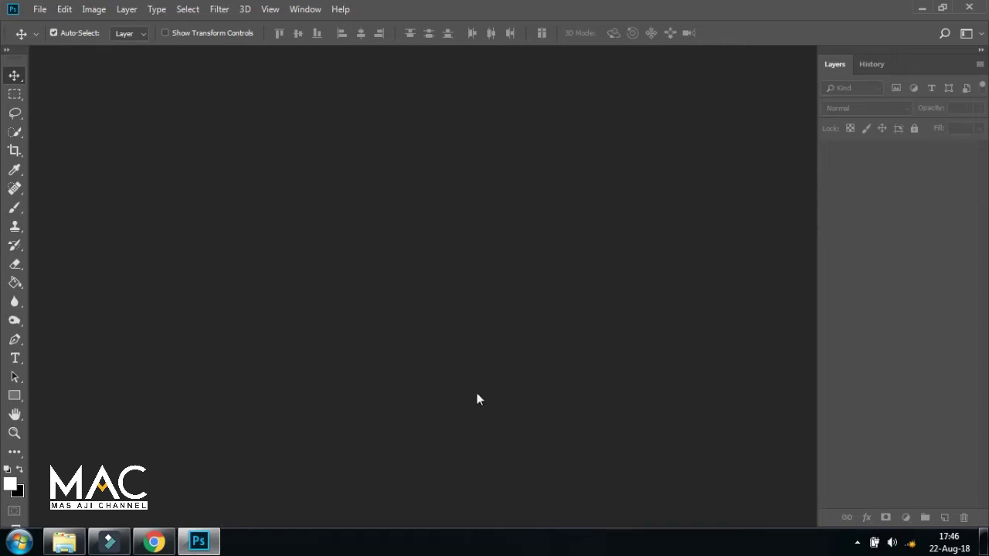
pyautogui.click(479, 235)
# Step: Open the Preserve Detail 2.0 portrait image
pyautogui.click(39, 9)
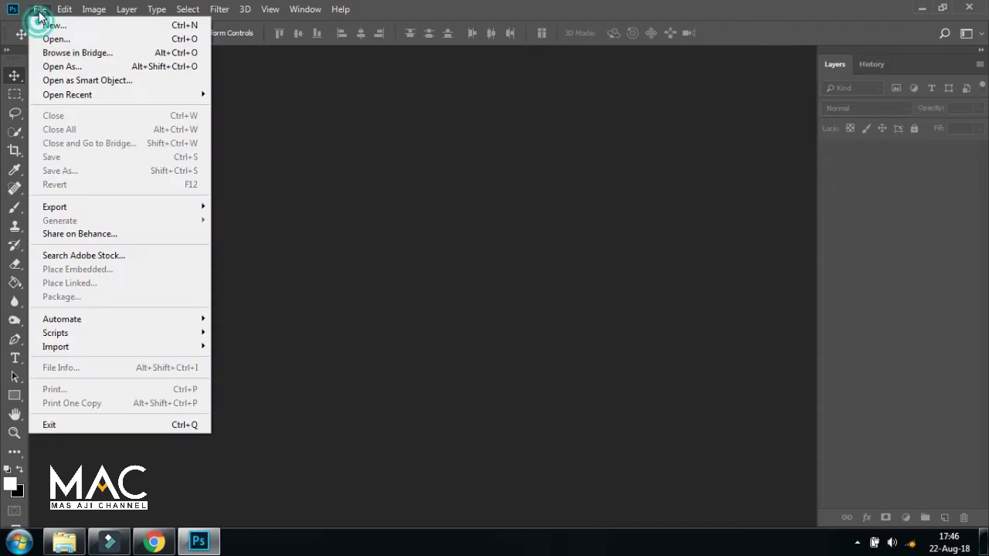
pyautogui.click(76, 40)
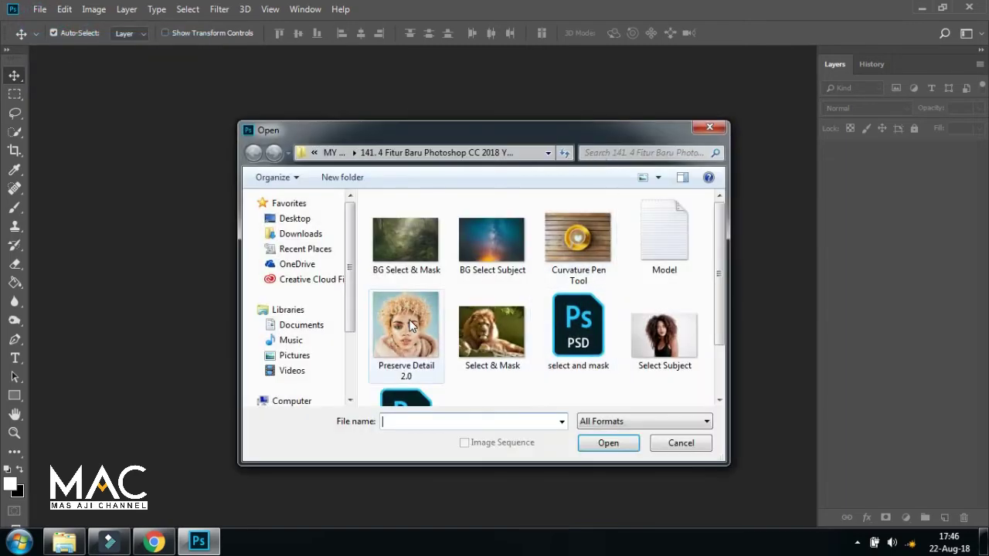
pyautogui.click(411, 325)
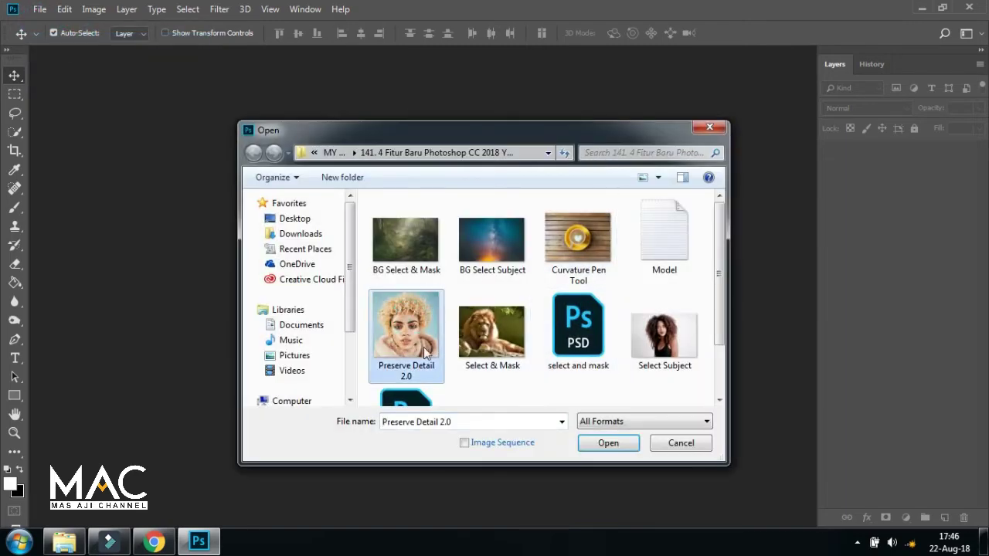
pyautogui.click(608, 443)
pyautogui.click(608, 443)
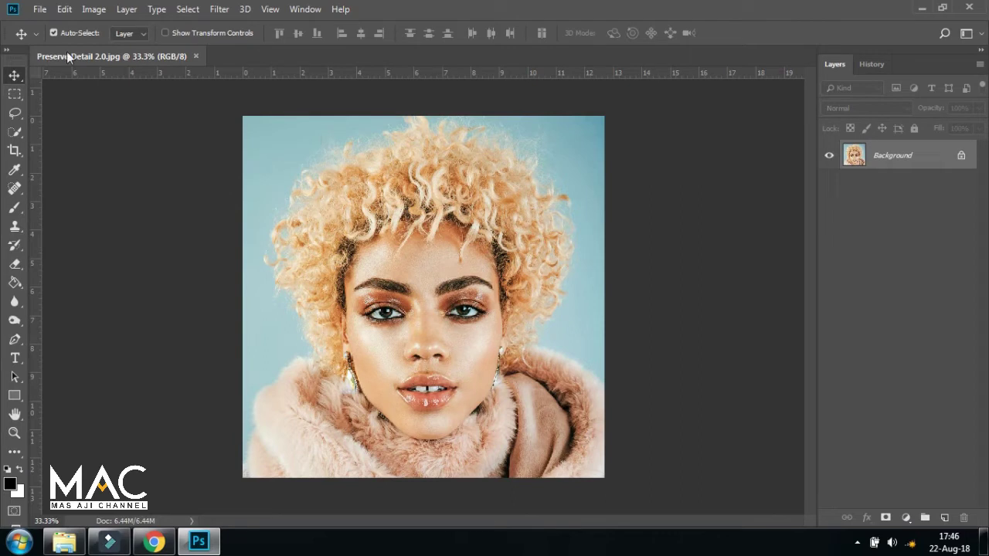
pyautogui.click(93, 9)
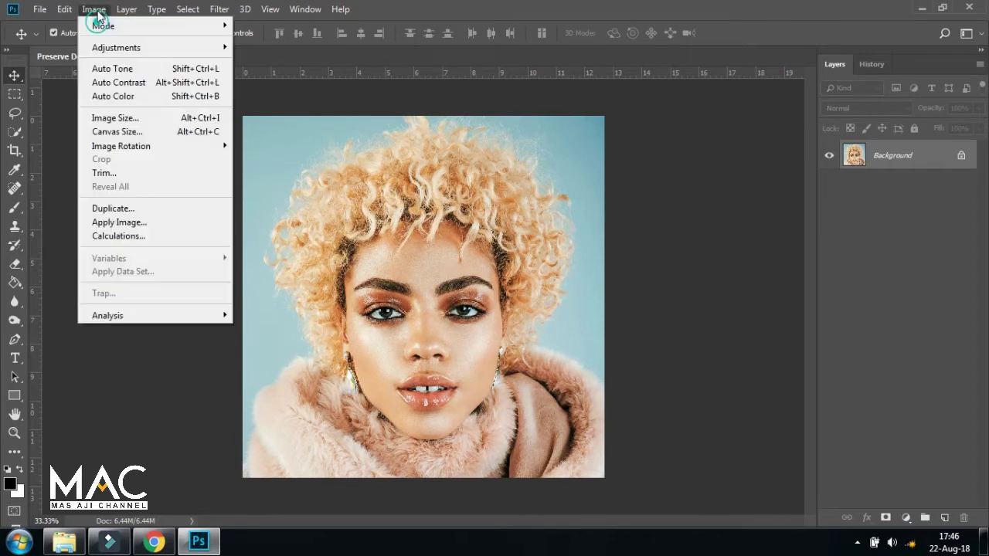
pyautogui.click(155, 119)
pyautogui.moveTo(622, 176); pyautogui.dragTo(564, 146)
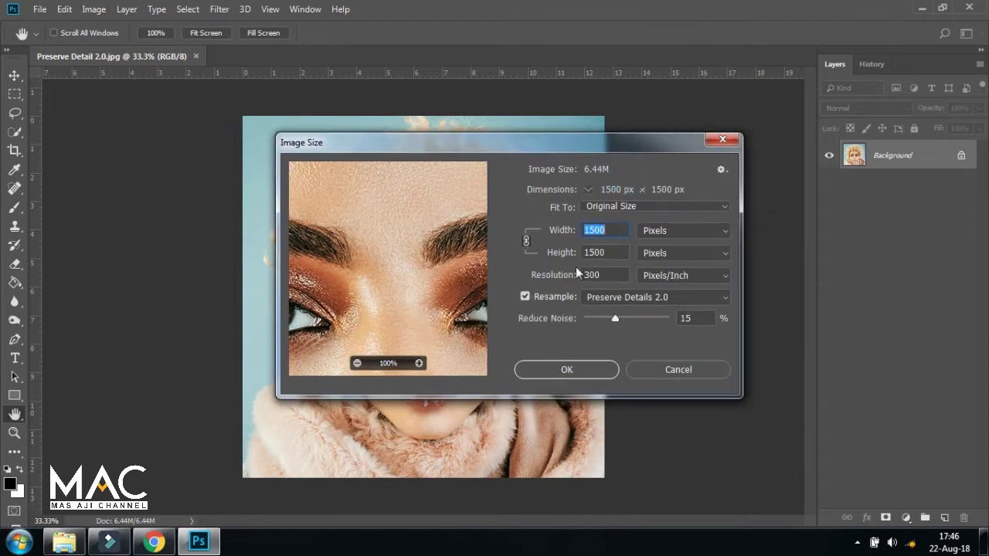
pyautogui.click(612, 233)
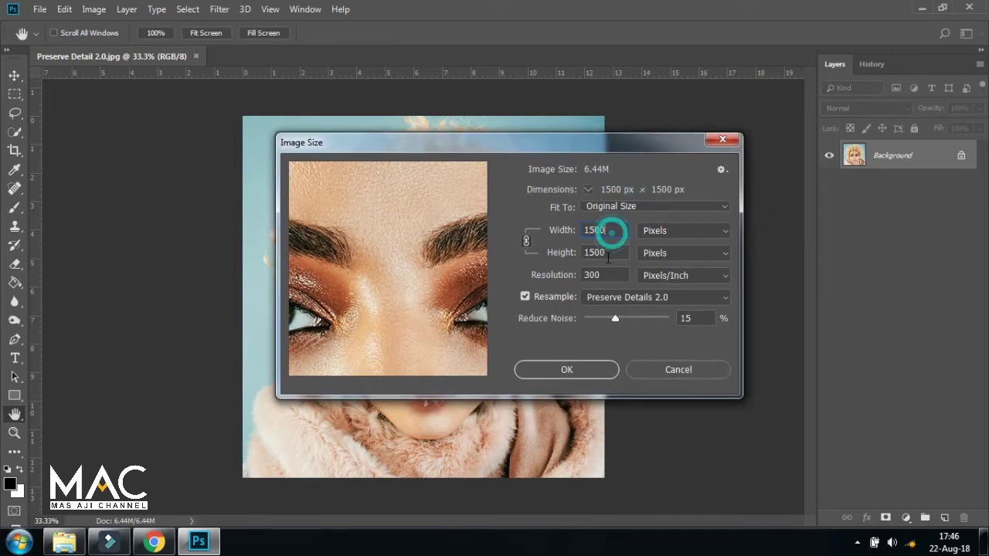
pyautogui.click(611, 254)
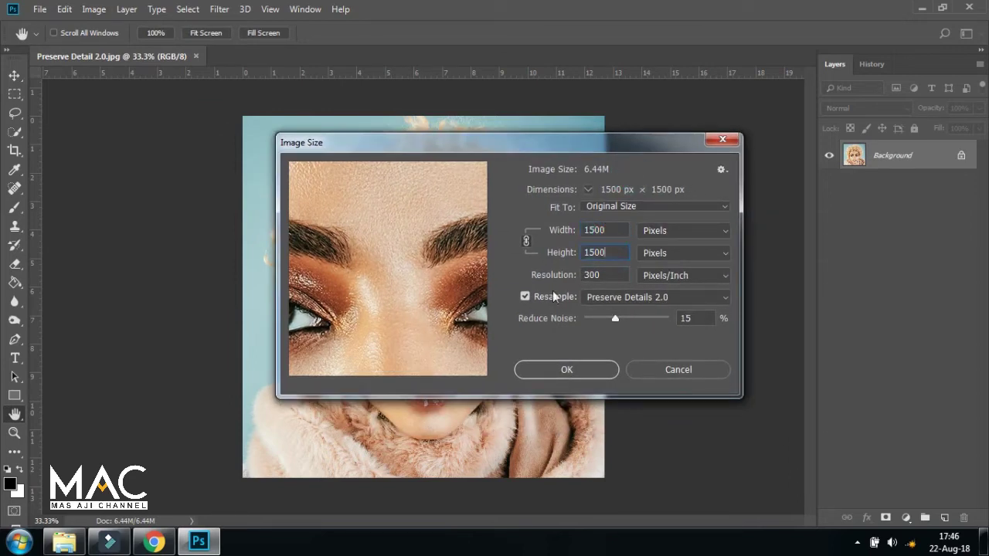
pyautogui.moveTo(615, 318); pyautogui.dragTo(583, 318)
pyautogui.click(726, 297)
pyautogui.click(618, 312)
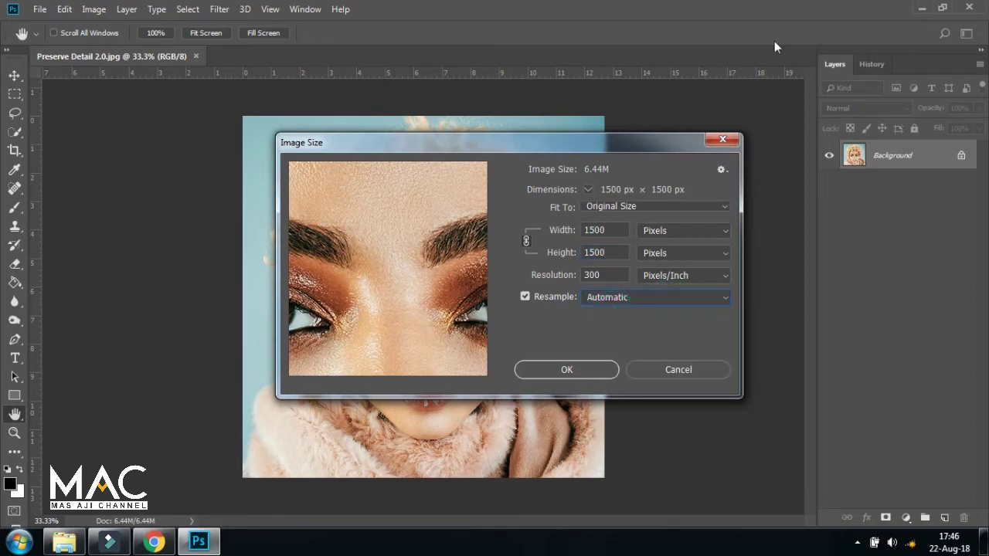
pyautogui.click(606, 272)
pyautogui.click(598, 371)
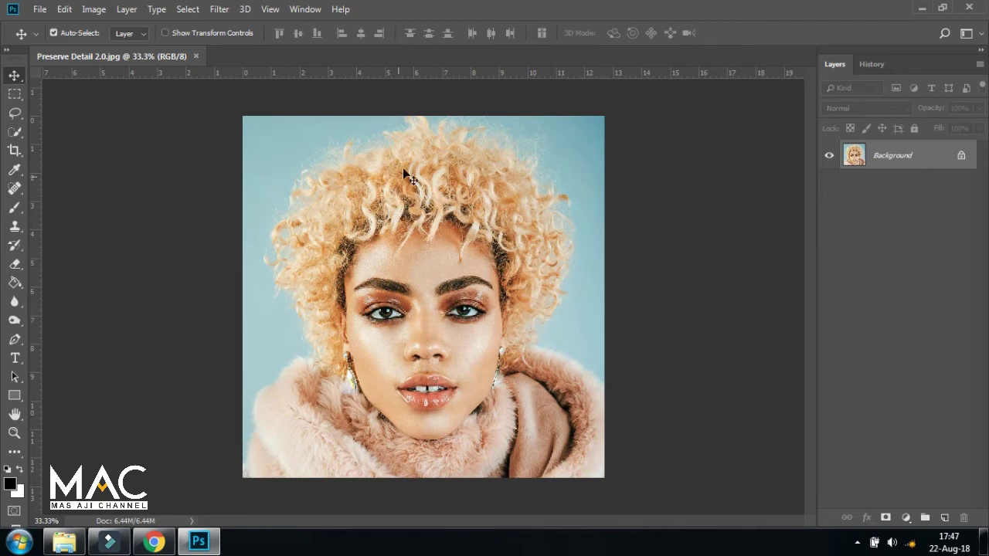
# Step: Duplicate the portrait as Preserve Detail 2.0 copy and tile both documents vertically
pyautogui.click(96, 9)
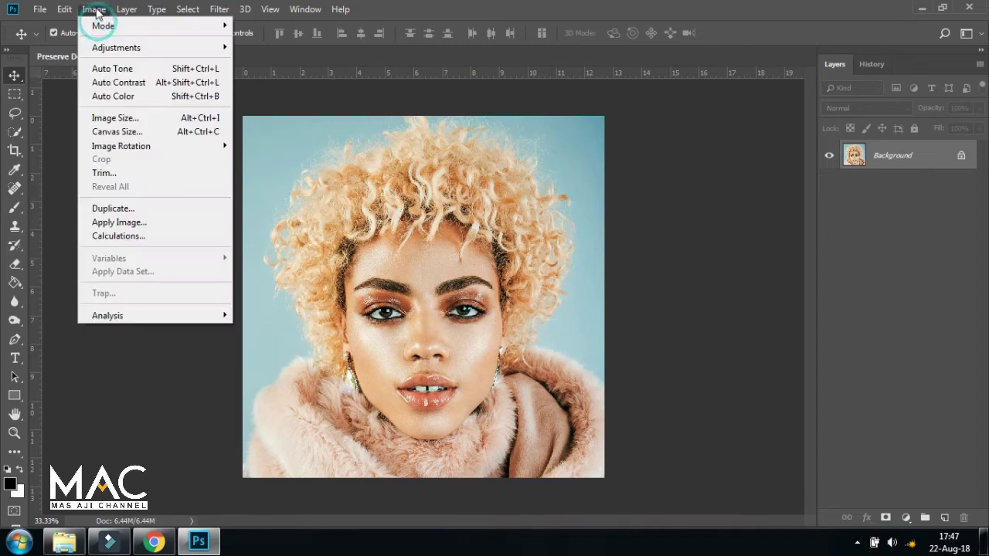
pyautogui.click(134, 211)
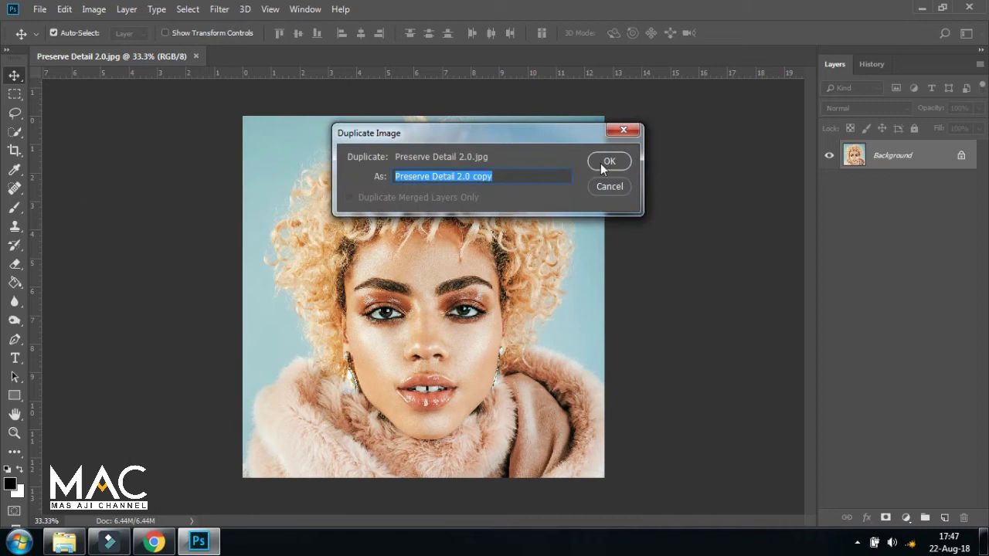
pyautogui.click(605, 163)
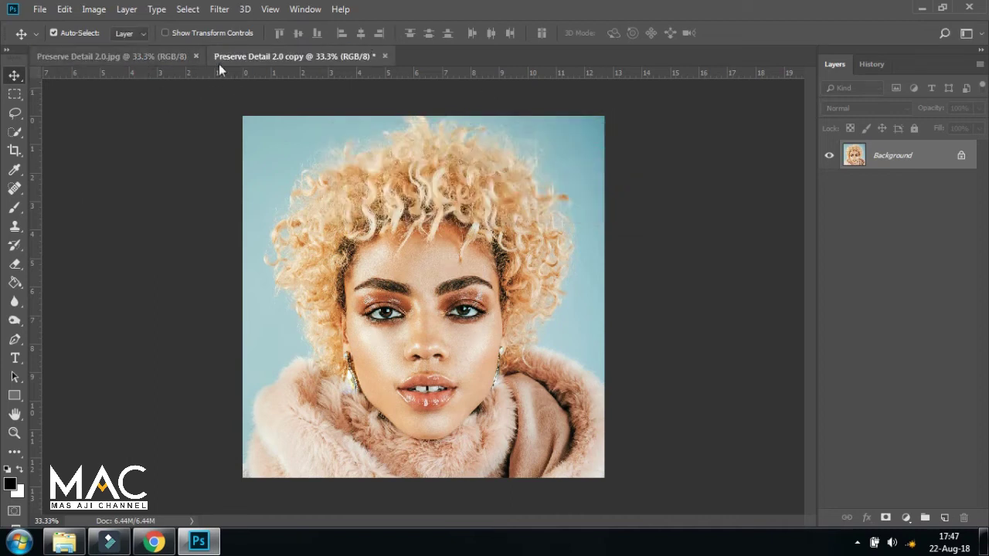
pyautogui.click(308, 9)
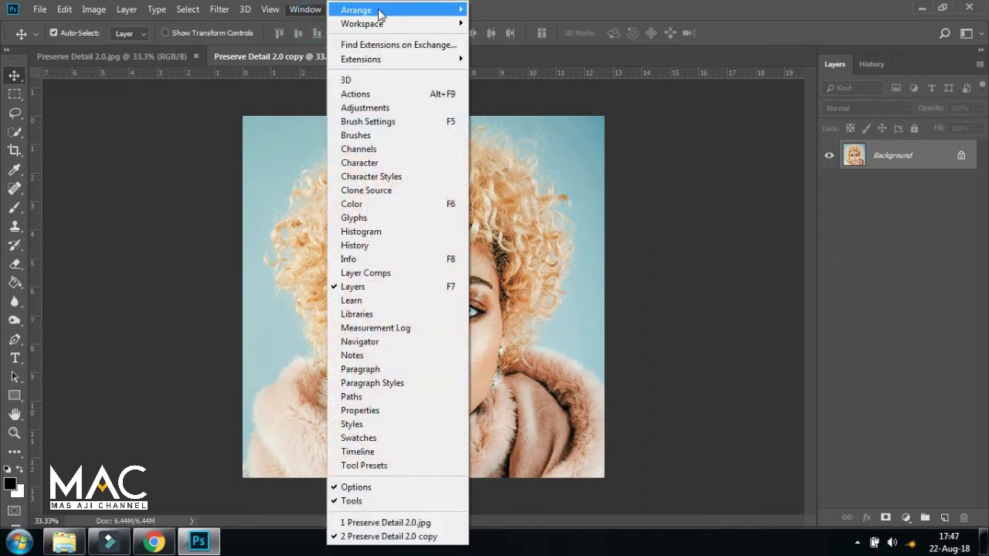
pyautogui.moveTo(363, 10)
pyautogui.click(513, 11)
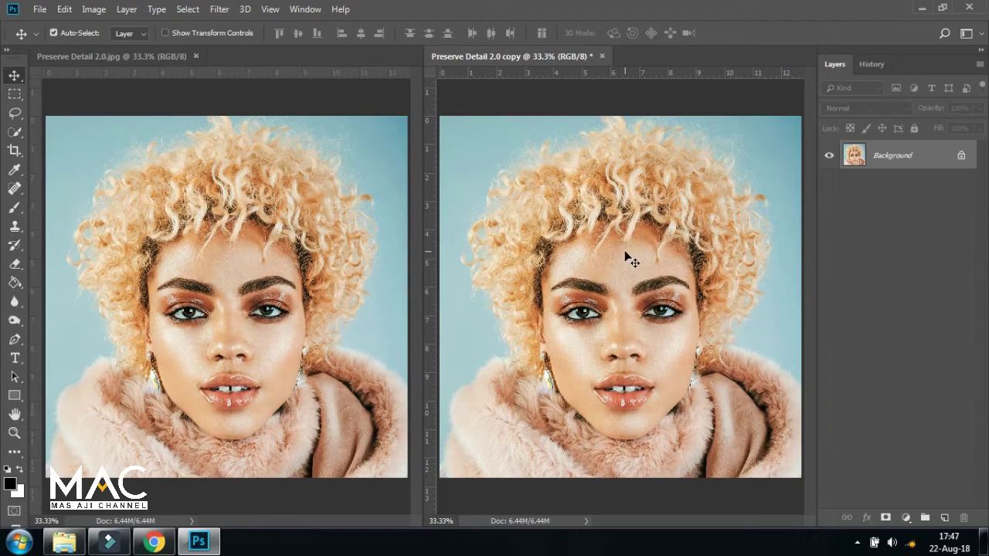
# Step: Activate the original portrait and open, then cancel, the Canvas Size dialog
pyautogui.click(240, 285)
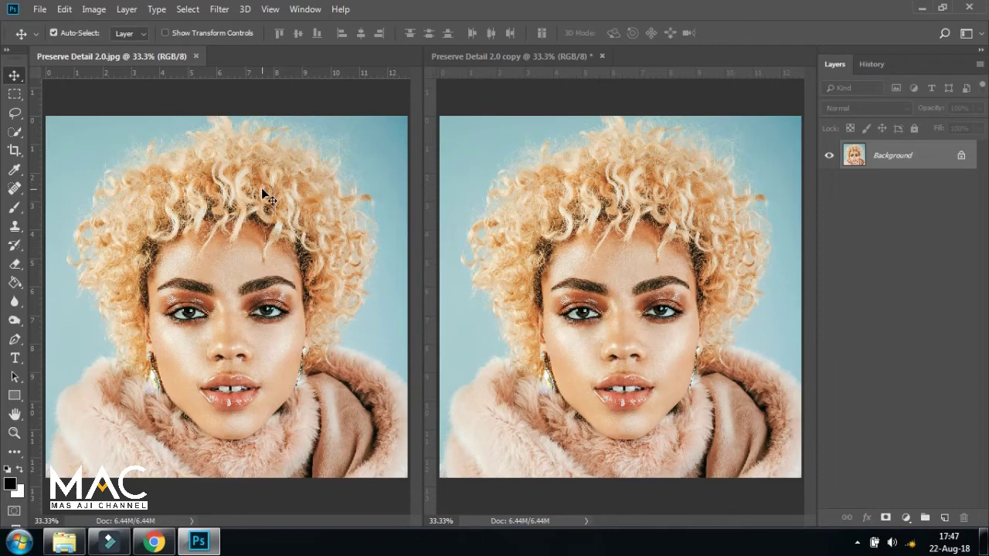
pyautogui.click(278, 209)
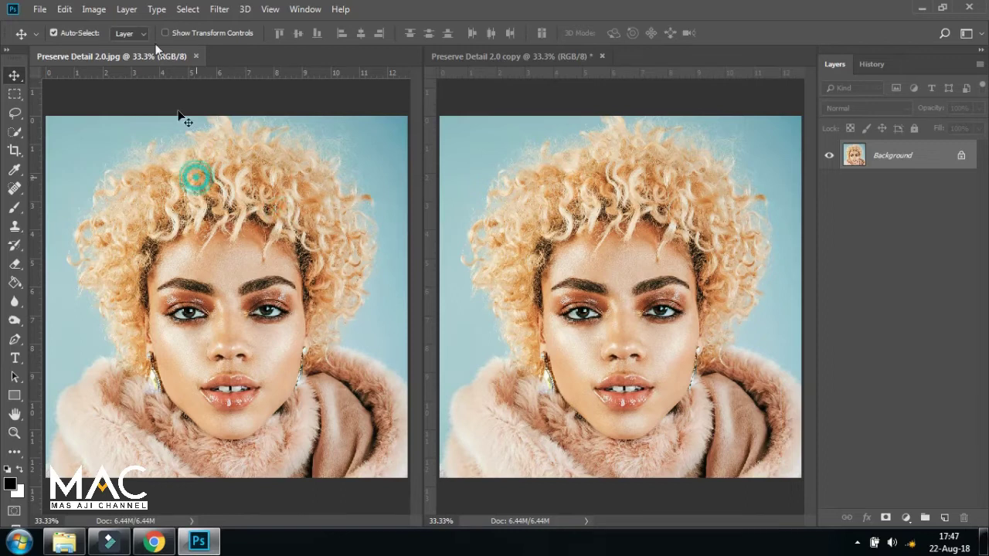
pyautogui.click(93, 8)
pyautogui.click(135, 132)
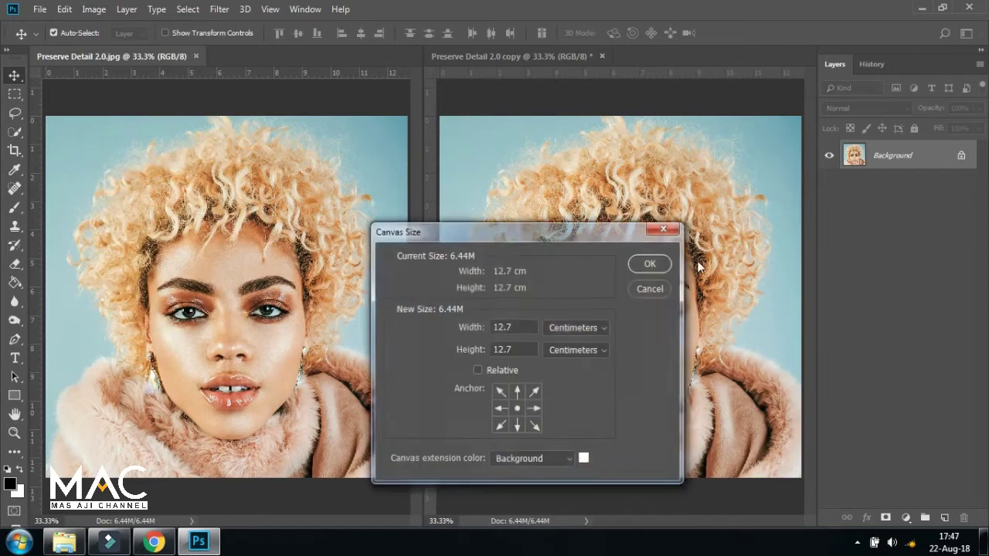
pyautogui.moveTo(580, 234); pyautogui.dragTo(559, 161)
pyautogui.click(630, 213)
pyautogui.click(93, 8)
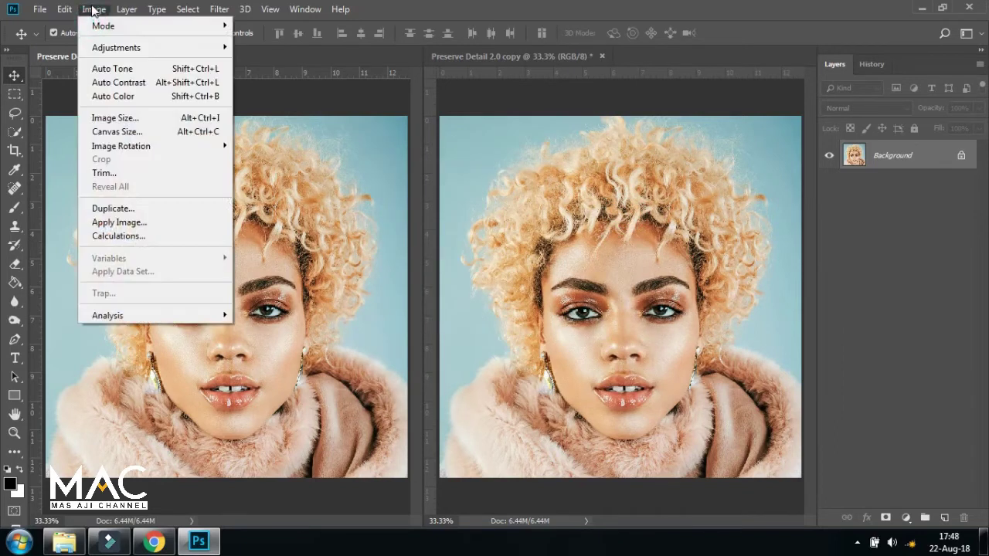
# Step: Resize the original to 300% width in Percent units with Automatic resampling
pyautogui.click(137, 119)
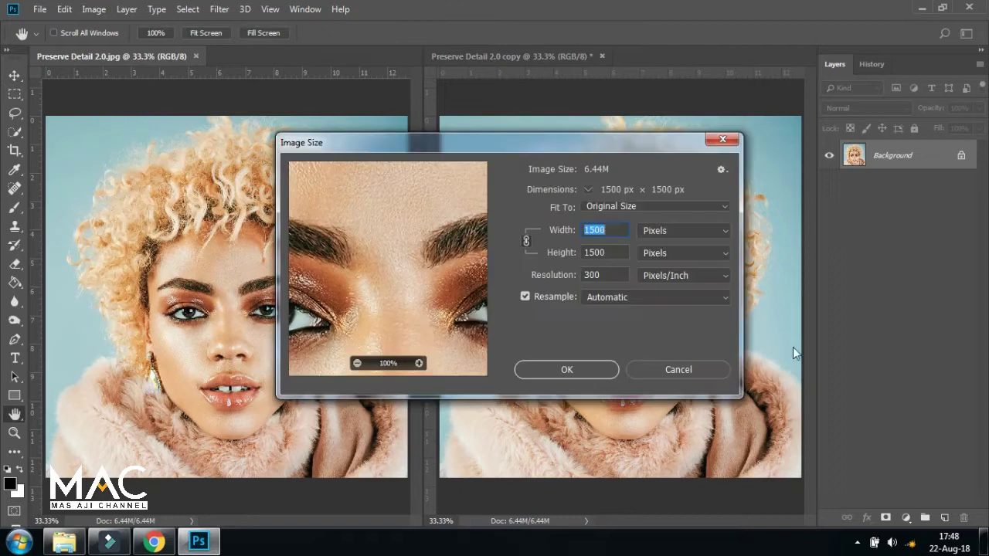
pyautogui.moveTo(562, 143); pyautogui.dragTo(589, 125)
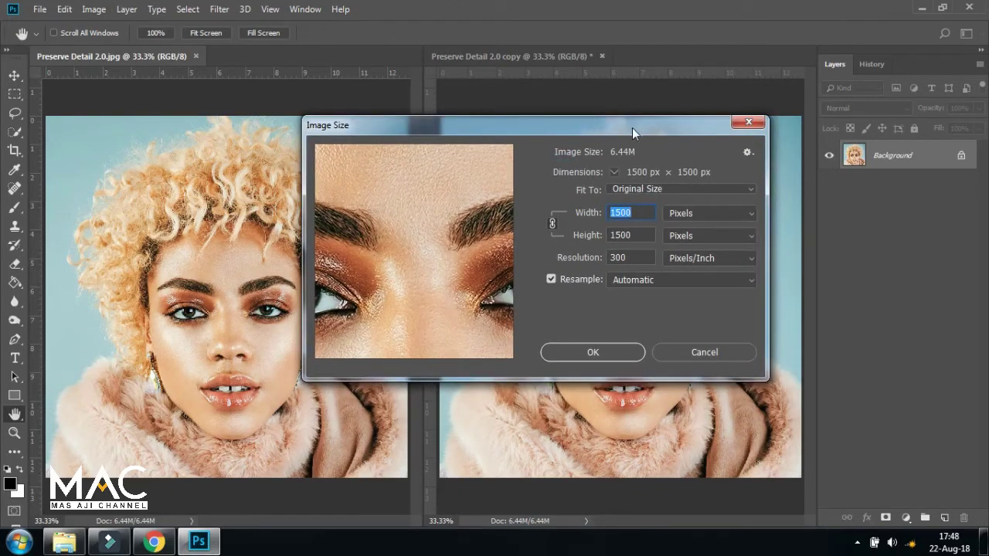
pyautogui.moveTo(632, 128); pyautogui.dragTo(561, 146)
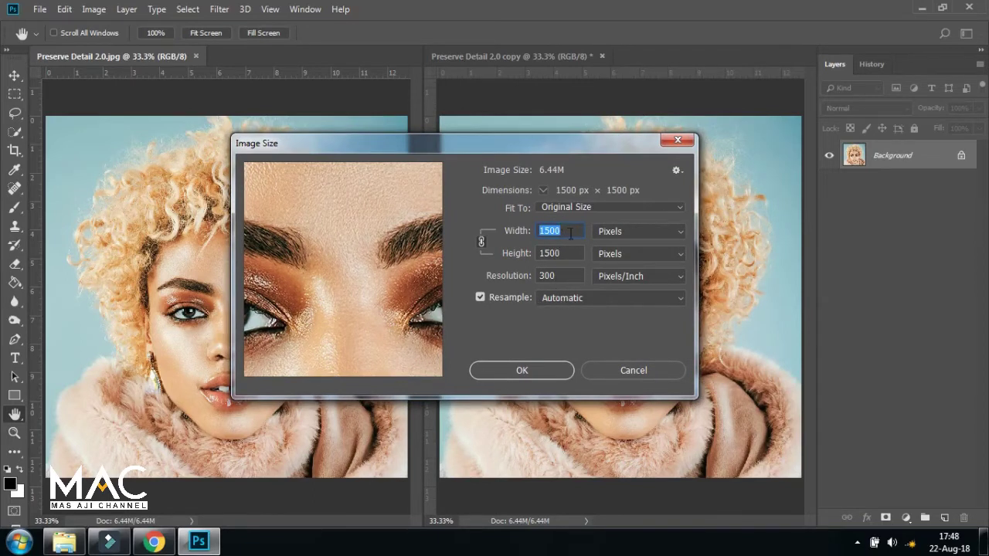
pyautogui.click(610, 233)
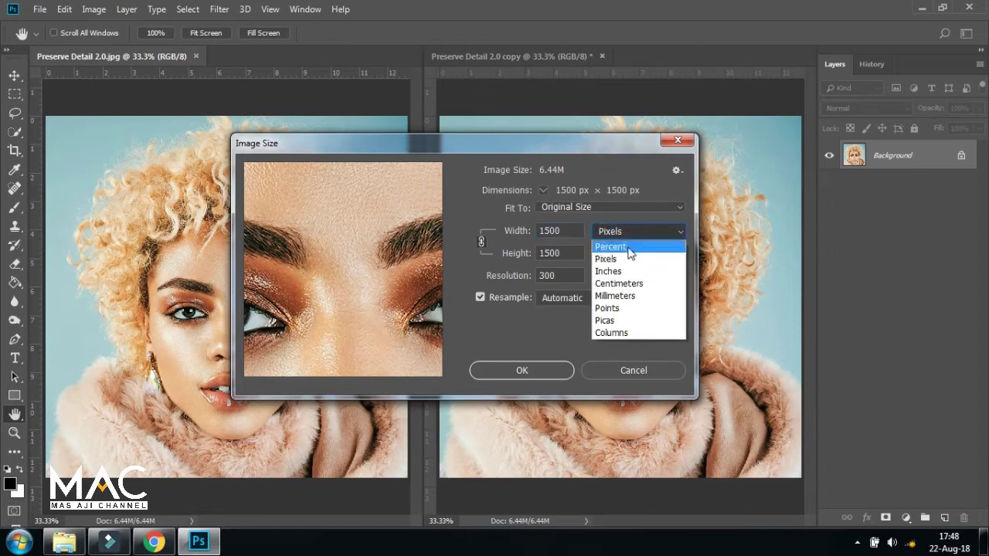
pyautogui.click(628, 247)
pyautogui.moveTo(533, 143)
pyautogui.mouseDown()
pyautogui.moveTo(490, 177)
pyautogui.moveTo(584, 243)
pyautogui.mouseUp()
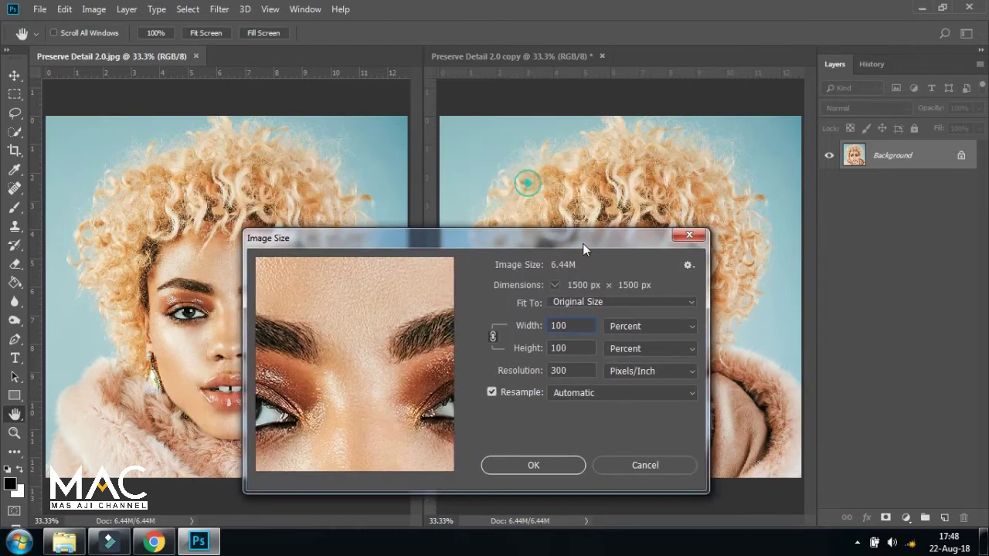
pyautogui.doubleClick(575, 324)
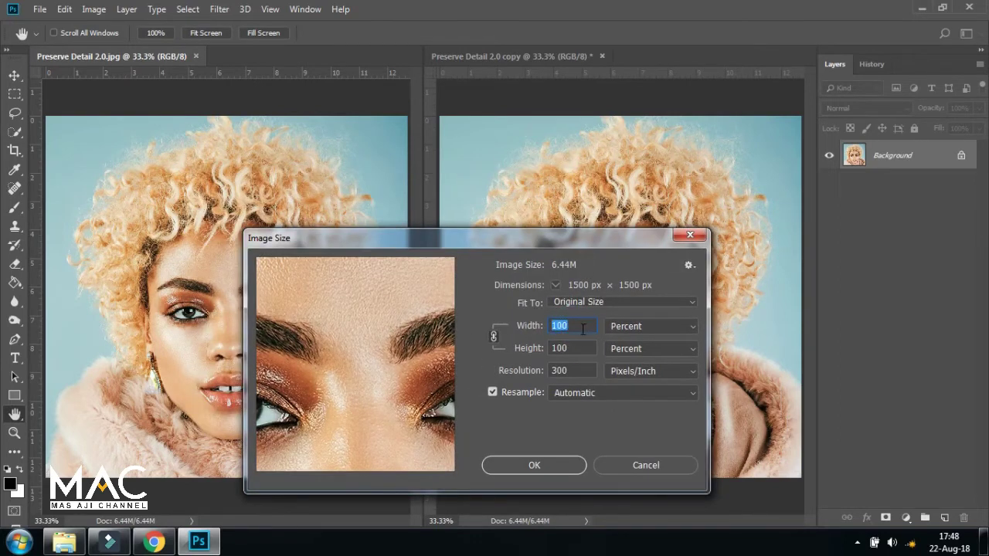
pyautogui.write('30')
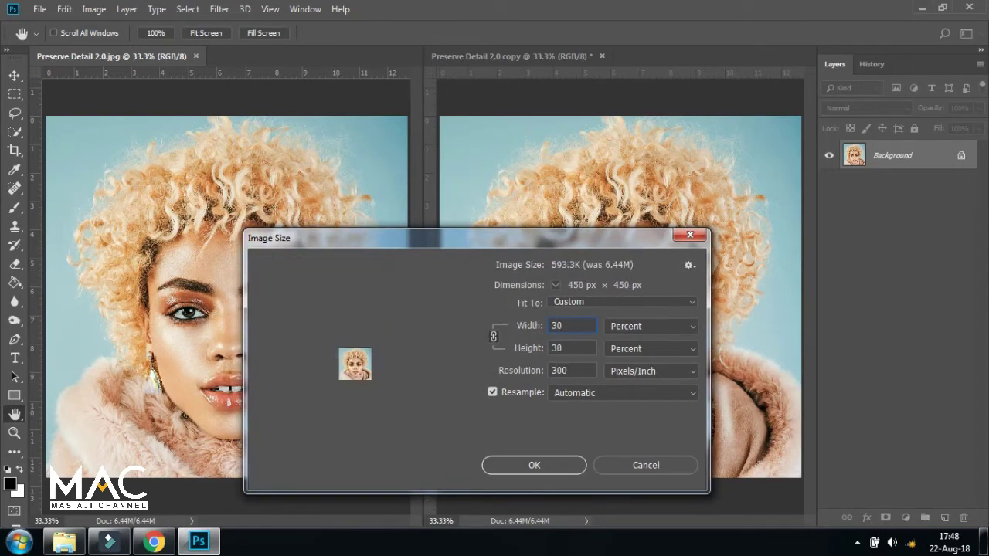
pyautogui.write('0')
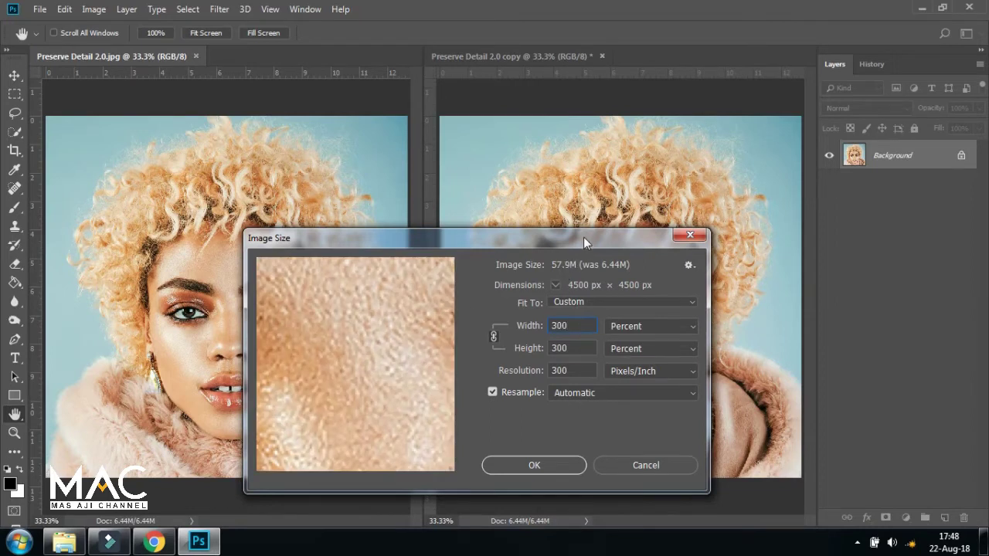
pyautogui.moveTo(585, 236); pyautogui.dragTo(535, 162)
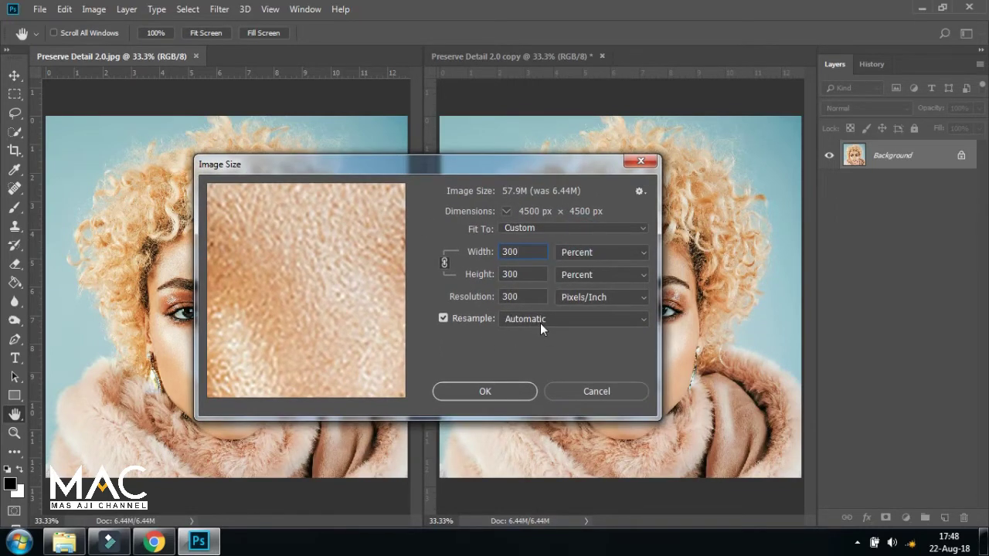
pyautogui.click(506, 390)
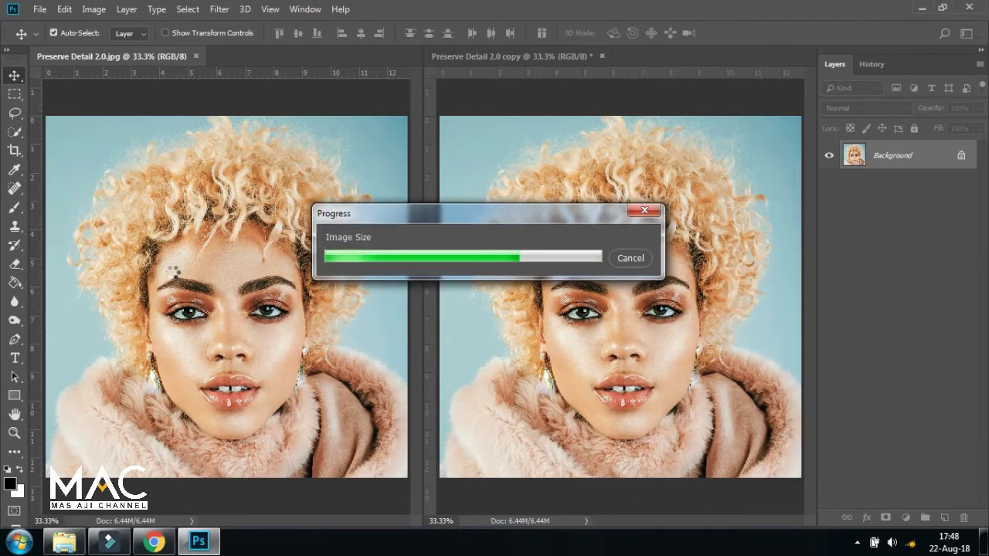
# Step: Make the Preserve Detail 2.0 copy the active document
pyautogui.moveTo(416, 255); pyautogui.dragTo(418, 287)
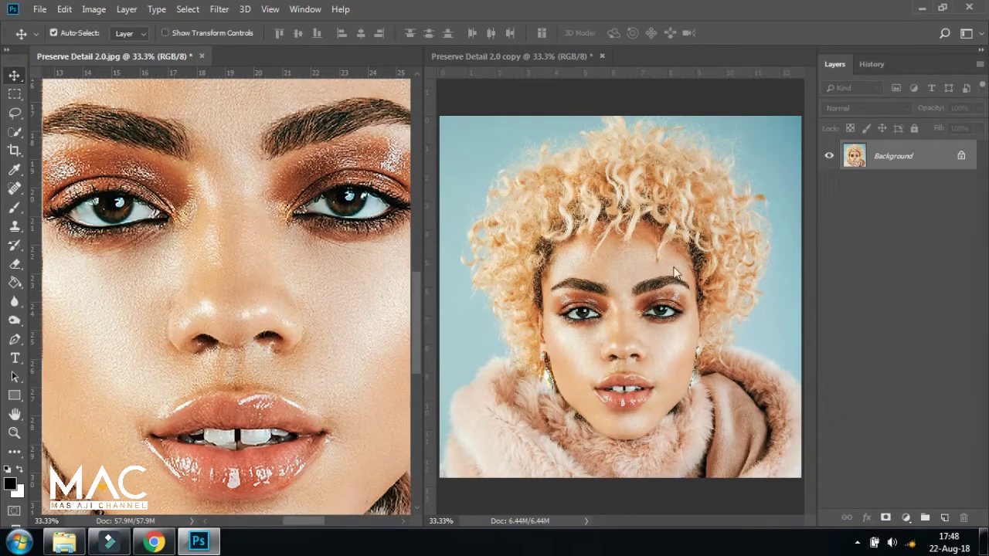
pyautogui.click(651, 257)
pyautogui.click(647, 266)
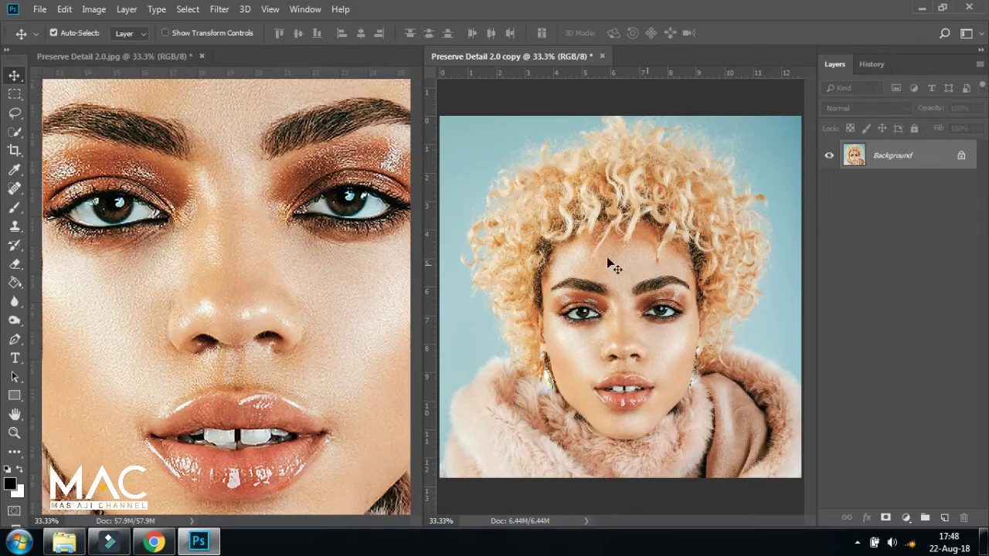
pyautogui.click(93, 9)
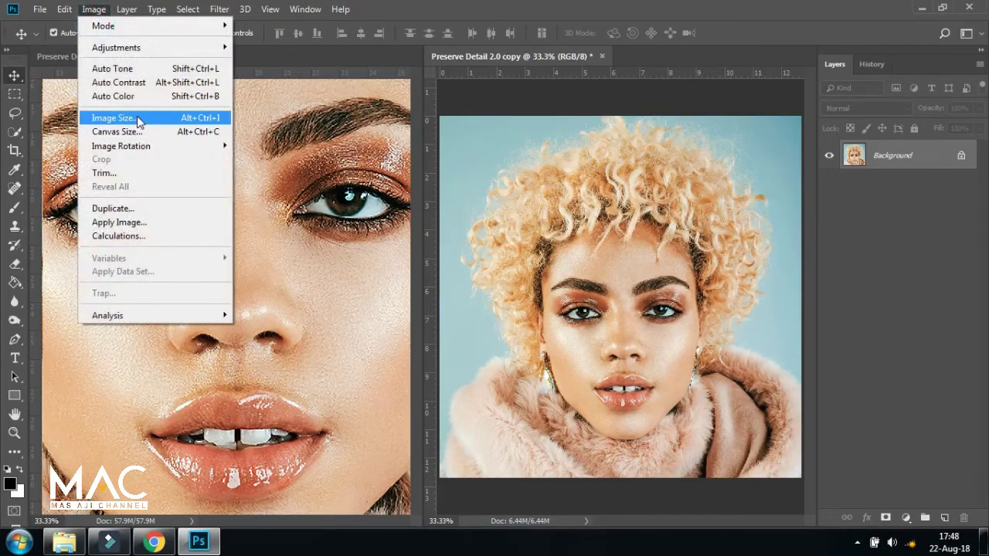
# Step: Enlarge the copy to 300% with Preserve Details 2.0 resampling and 15% noise reduction
pyautogui.click(113, 118)
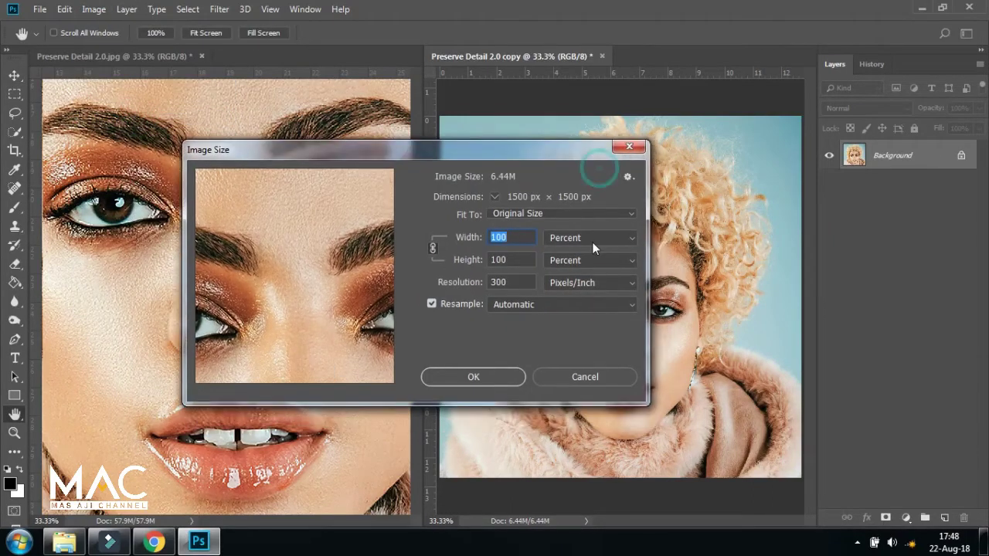
pyautogui.click(594, 240)
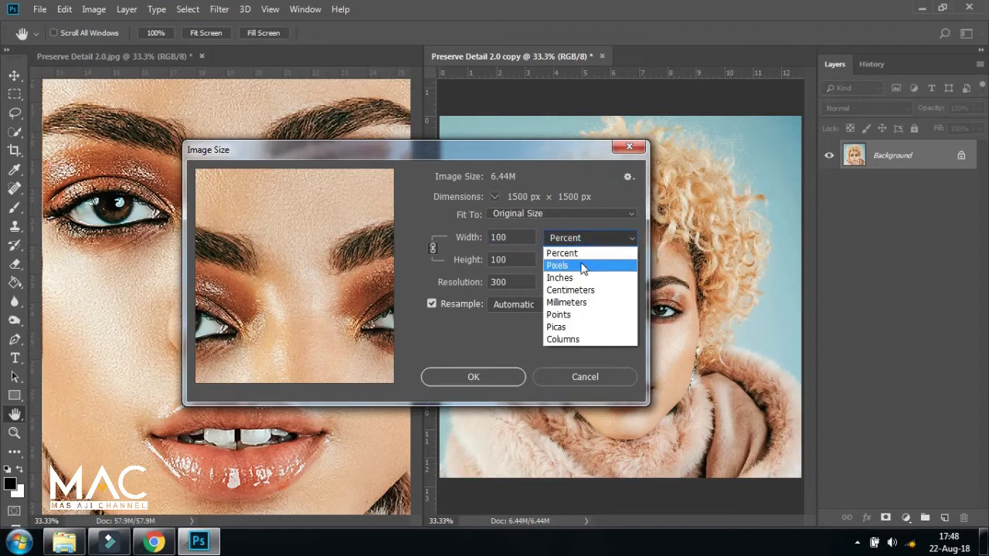
pyautogui.click(582, 266)
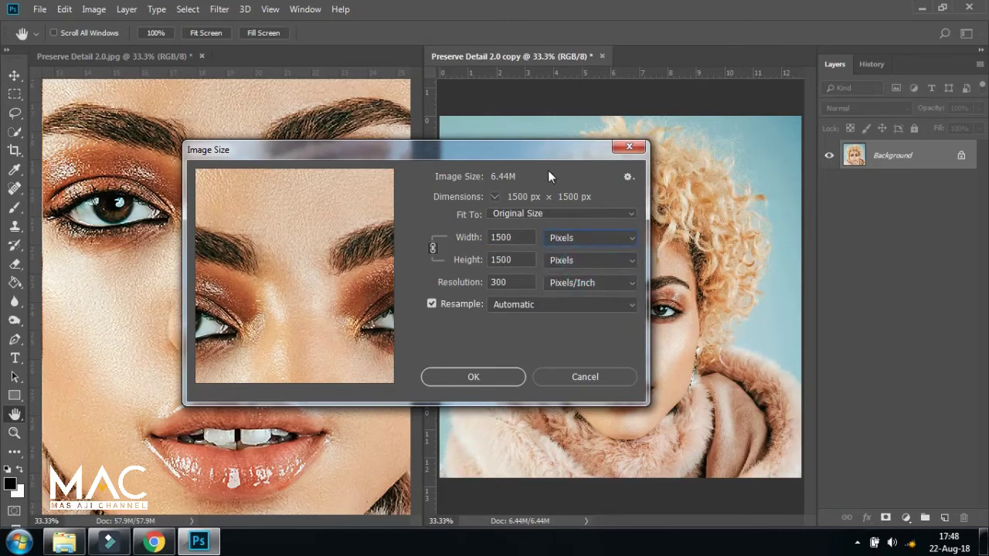
pyautogui.moveTo(550, 151); pyautogui.dragTo(551, 191)
pyautogui.click(592, 282)
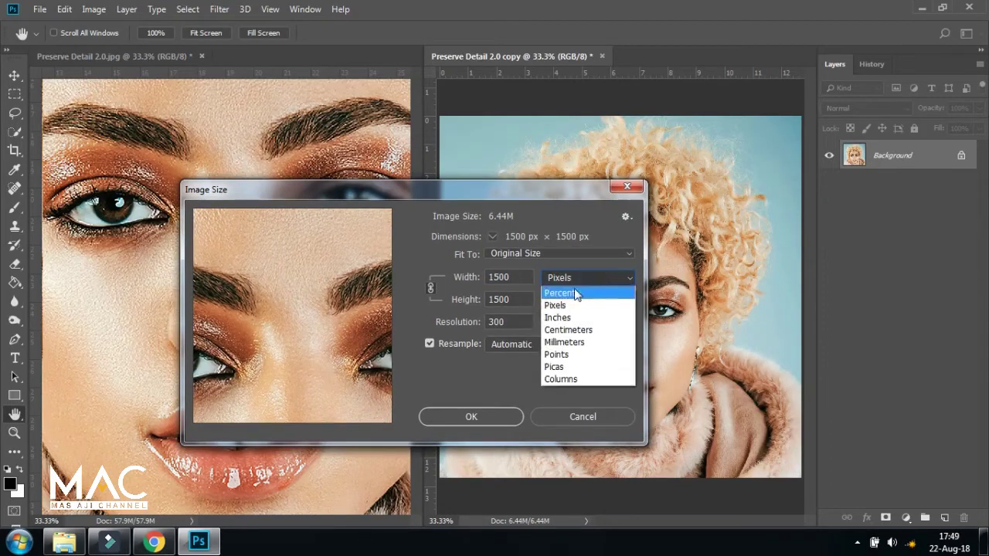
pyautogui.click(581, 289)
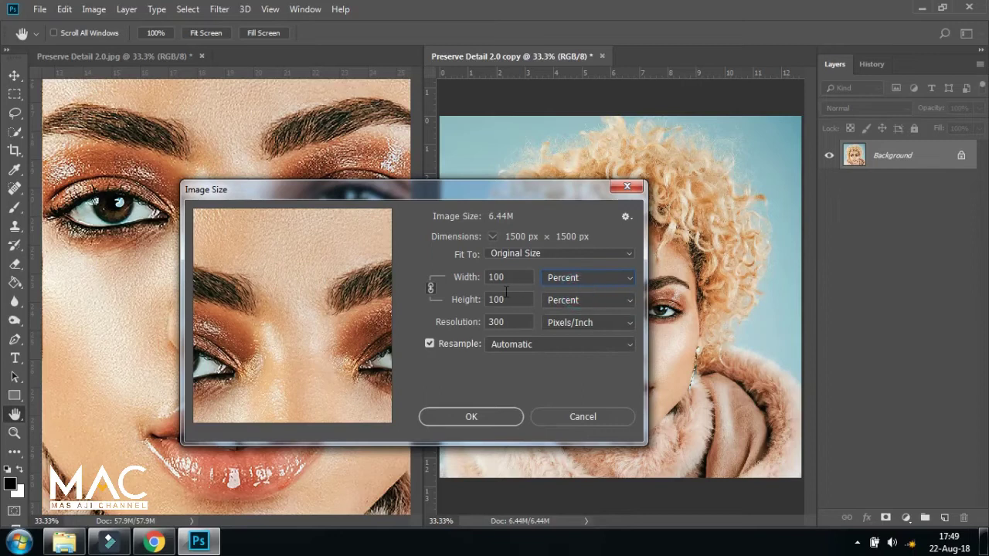
pyautogui.click(550, 347)
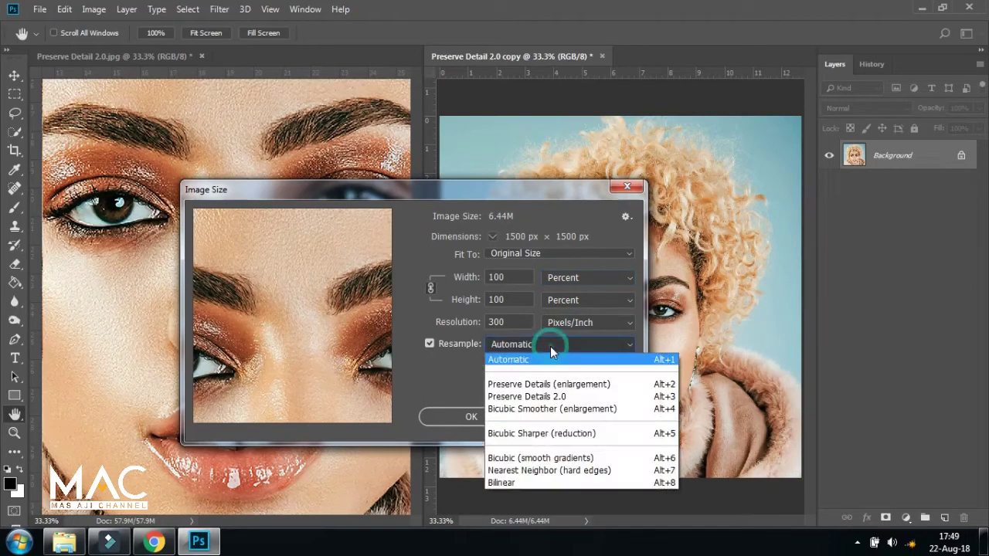
pyautogui.click(557, 397)
pyautogui.doubleClick(515, 278)
pyautogui.write('3')
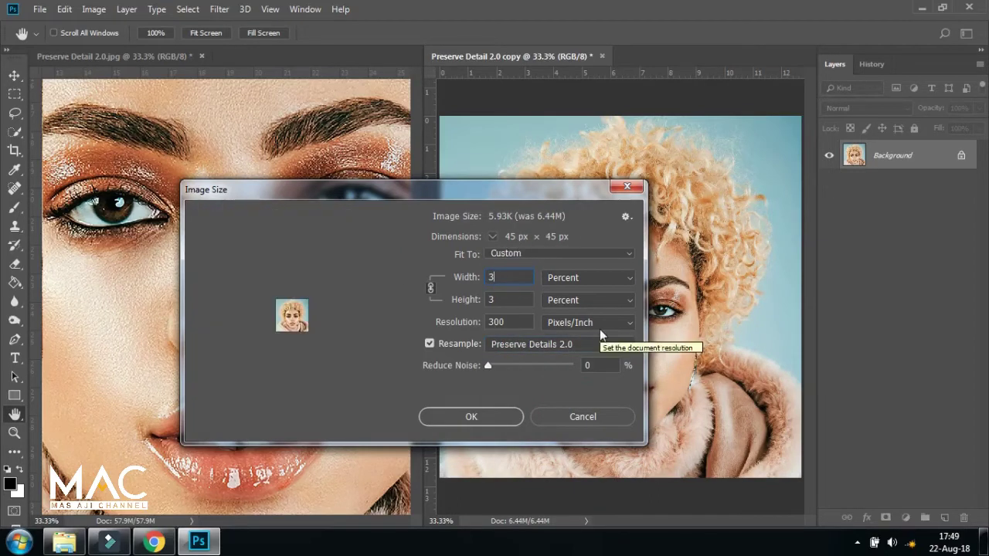
pyautogui.write('00')
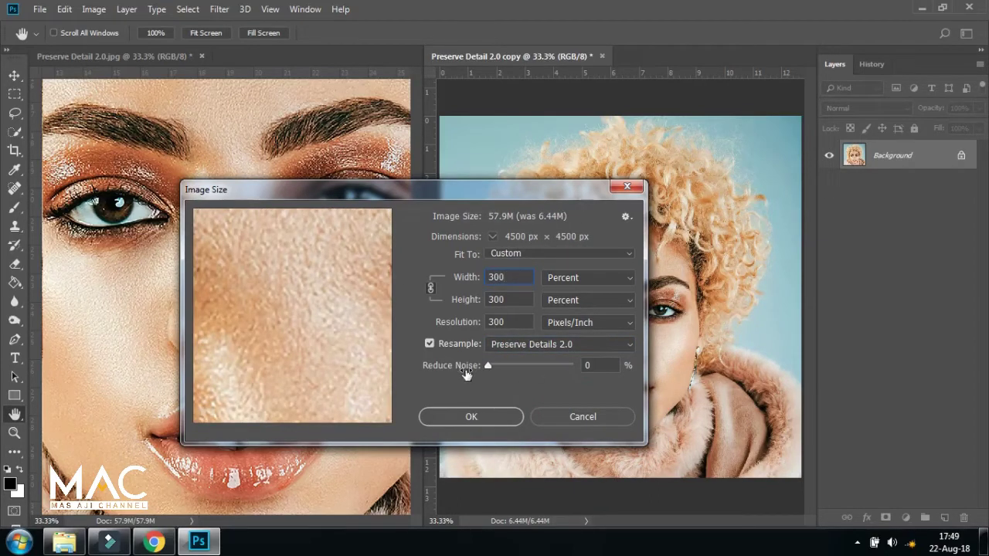
pyautogui.moveTo(488, 367); pyautogui.dragTo(518, 373)
pyautogui.click(497, 420)
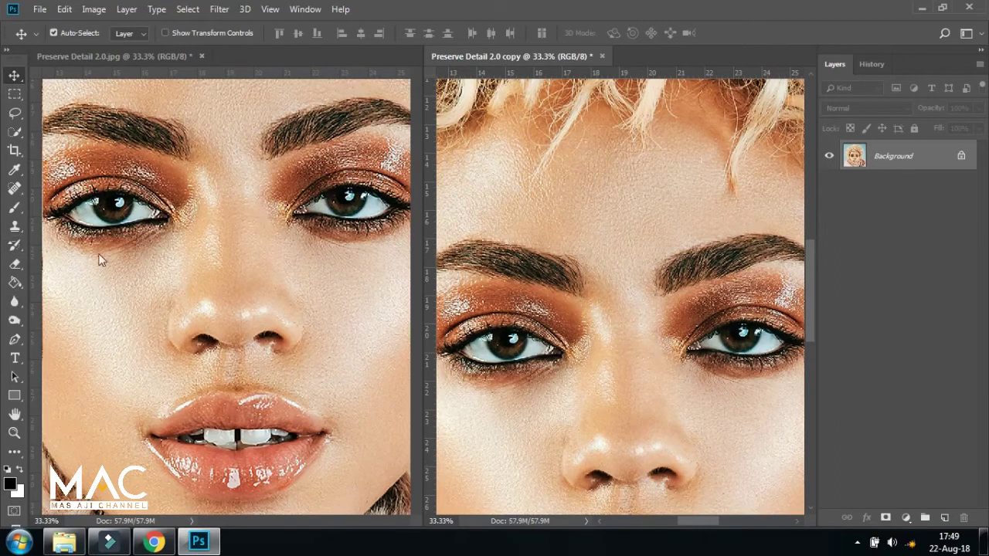
# Step: Pan the view to compare the two 57.9M portraits side by side
pyautogui.moveTo(807, 260); pyautogui.dragTo(810, 292)
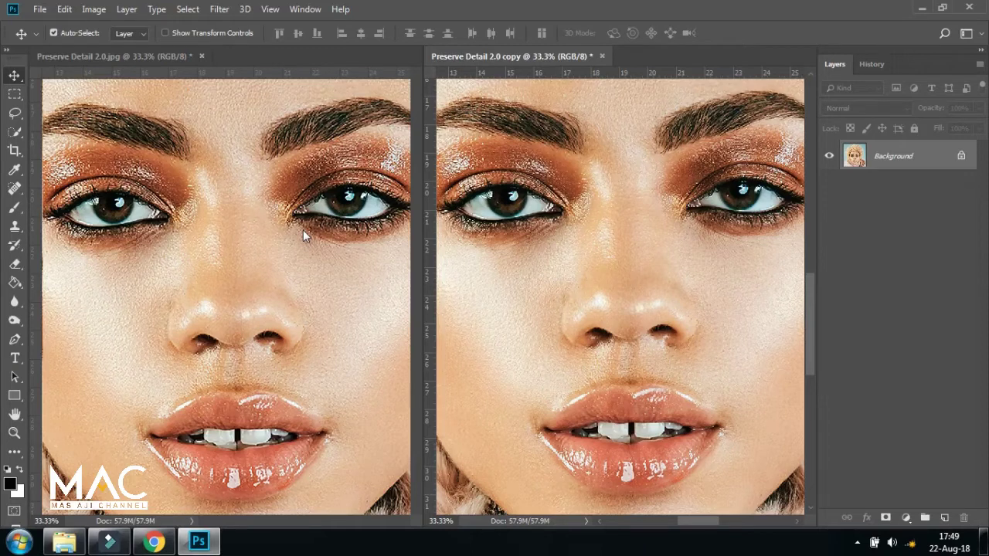
# Step: Close the Preserve Detail 2.0 copy and original without saving
pyautogui.click(601, 55)
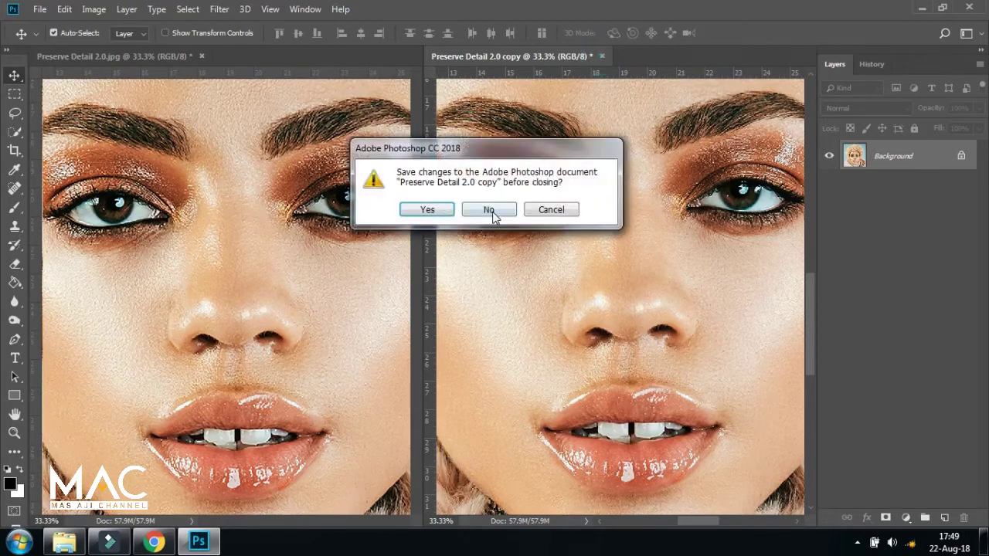
pyautogui.click(488, 210)
pyautogui.click(200, 56)
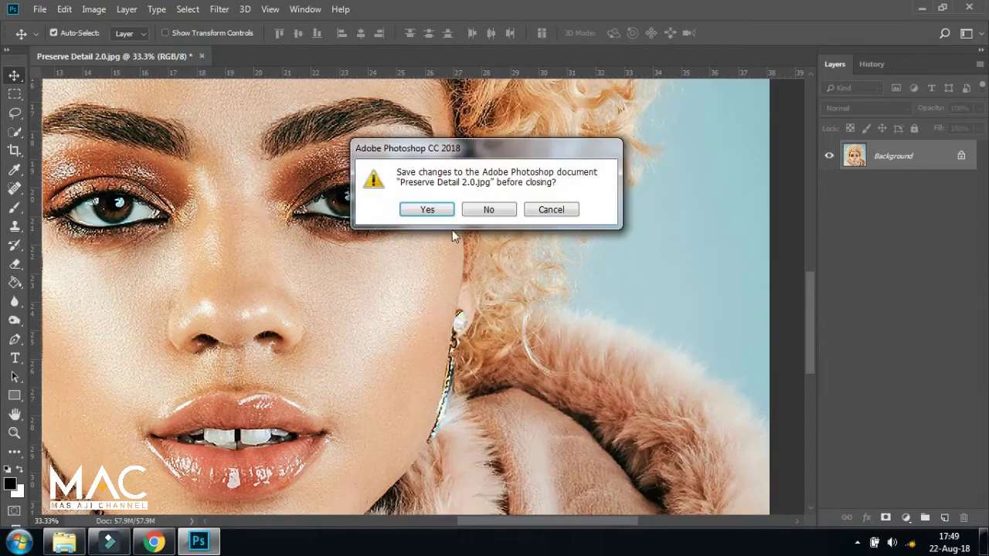
pyautogui.click(486, 209)
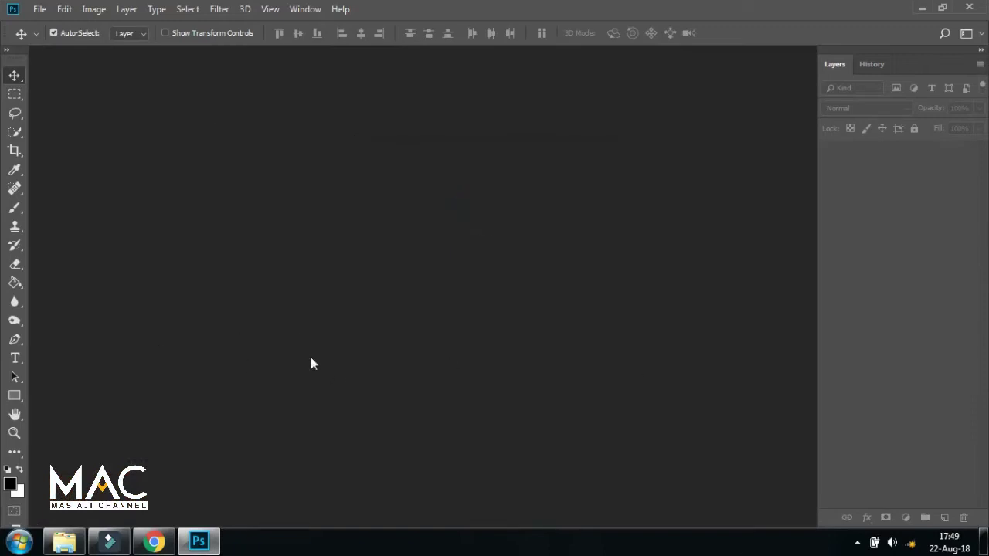
# Step: Open the Curvature Pen Tool coffee photo
pyautogui.click(39, 10)
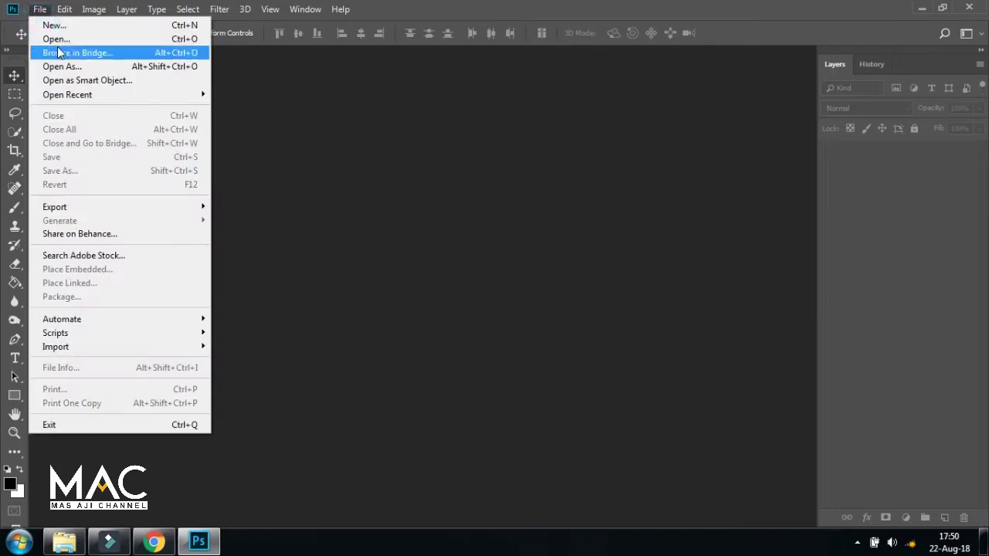
pyautogui.click(53, 37)
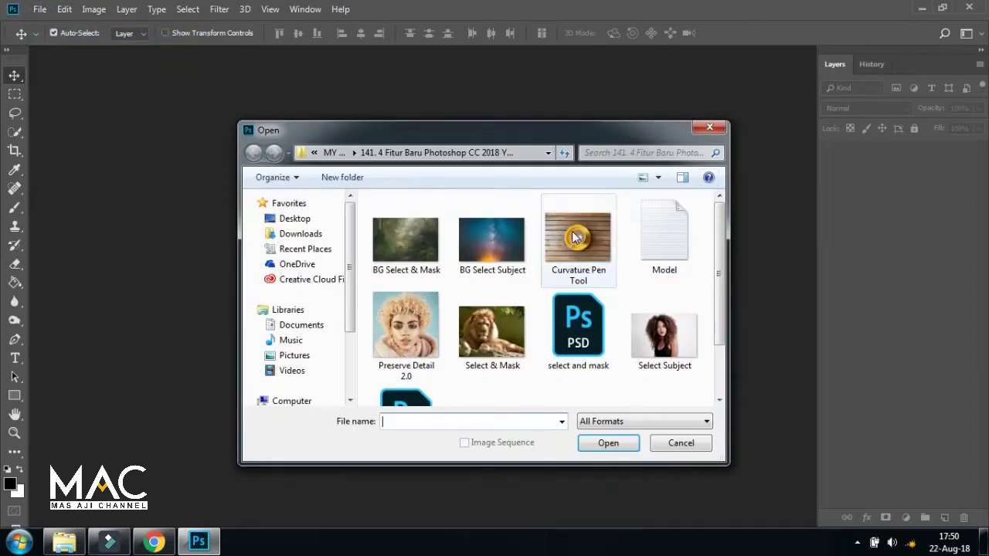
pyautogui.click(616, 254)
pyautogui.click(630, 448)
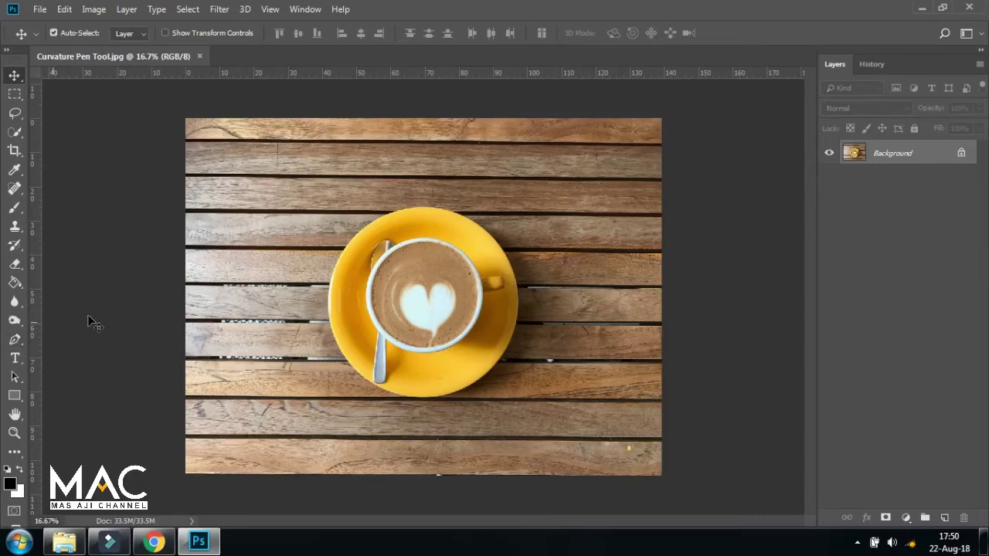
# Step: Switch to the Curvature Pen Tool from the pen tool flyout
pyautogui.click(14, 340)
pyautogui.rightClick(14, 340)
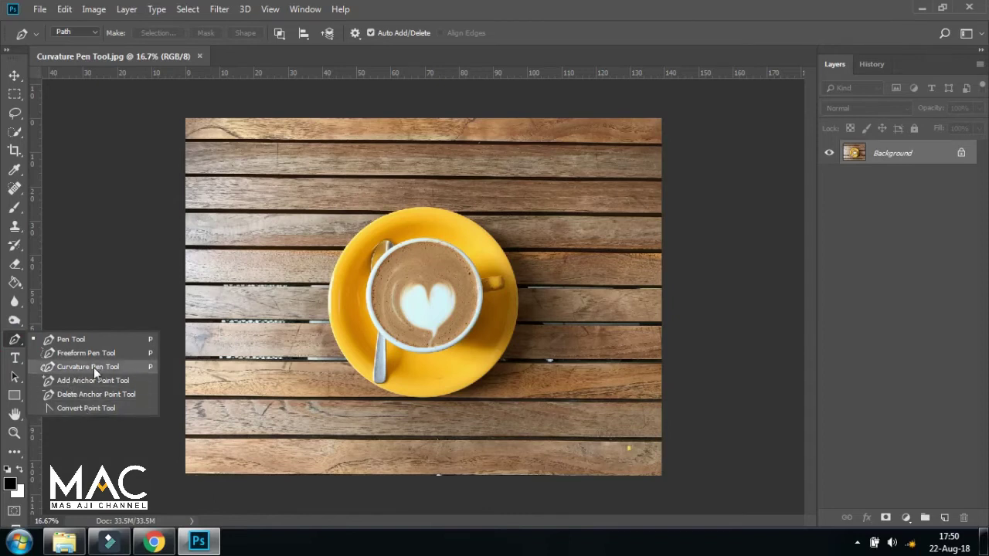
pyautogui.click(94, 367)
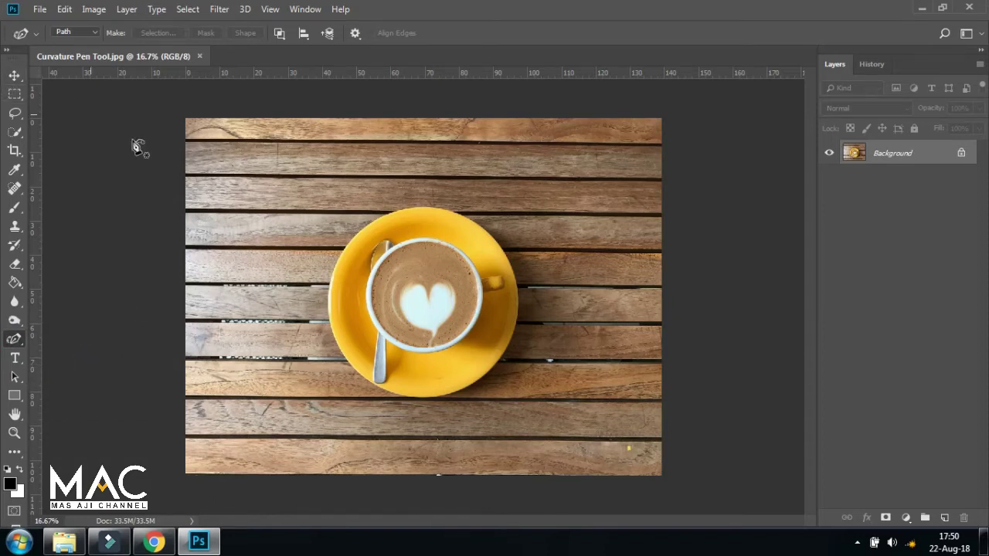
# Step: Place vertical and horizontal guides crossing at the saucer's centre (X 69.64 cm, Y 52.25 cm)
pyautogui.moveTo(36, 129); pyautogui.dragTo(420, 211)
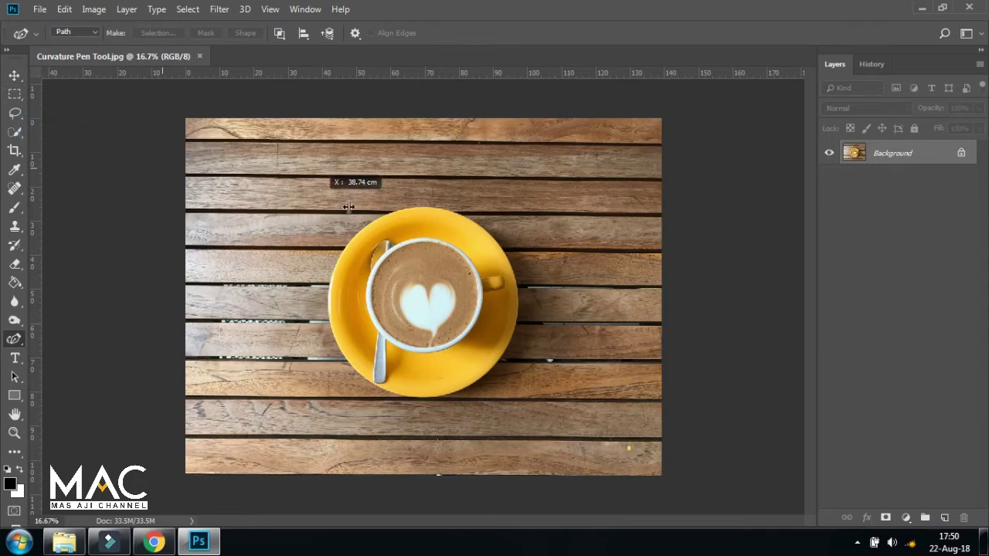
pyautogui.moveTo(418, 211); pyautogui.dragTo(419, 204)
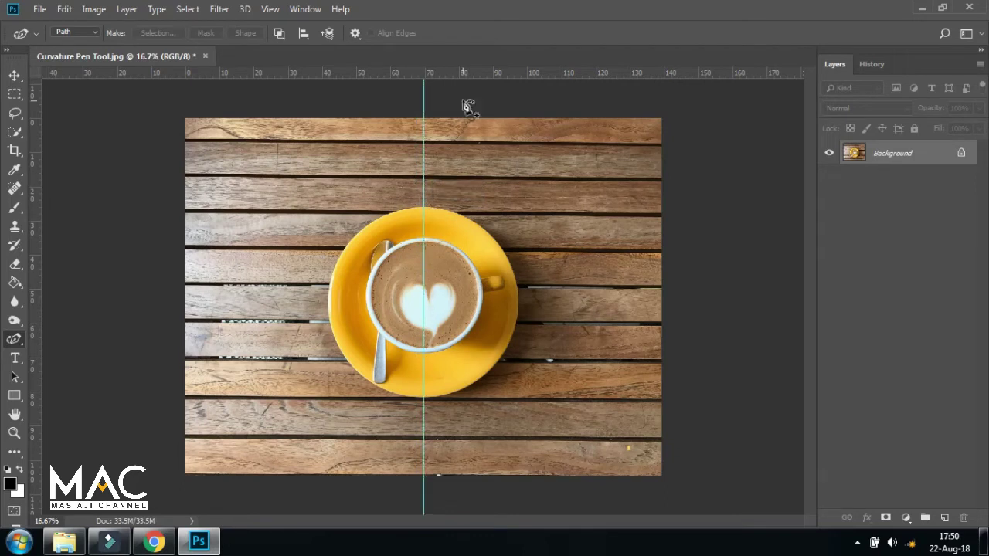
pyautogui.moveTo(481, 75); pyautogui.dragTo(467, 296)
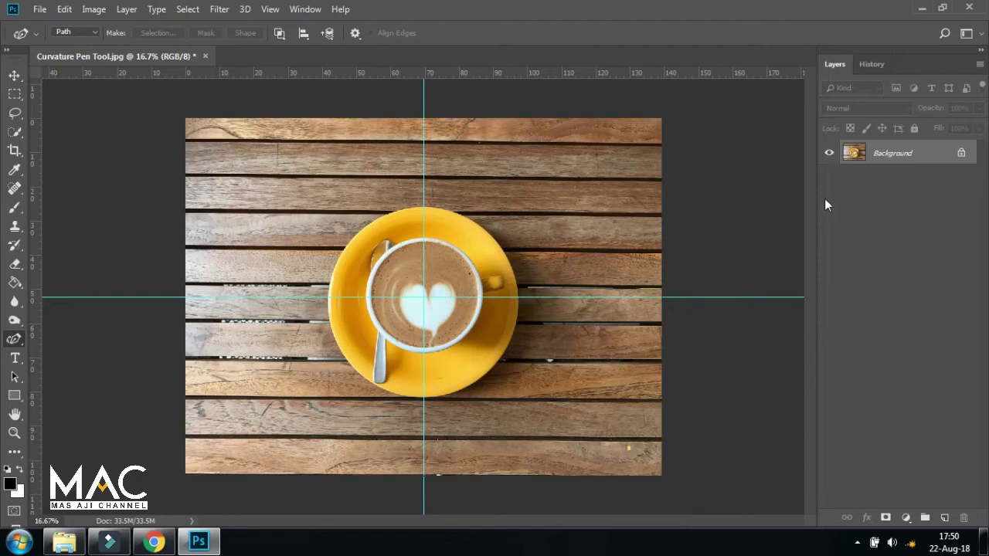
pyautogui.hotkey('ctrl', '+')
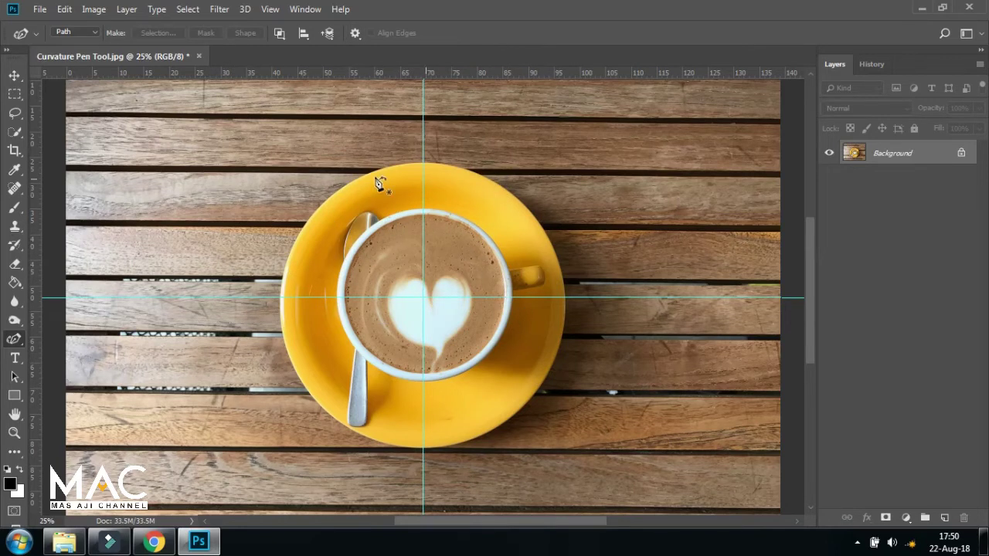
# Step: Trace a closed curvature-pen circle anchored at the saucer's left, top, right and bottom edges
pyautogui.rightClick(13, 341)
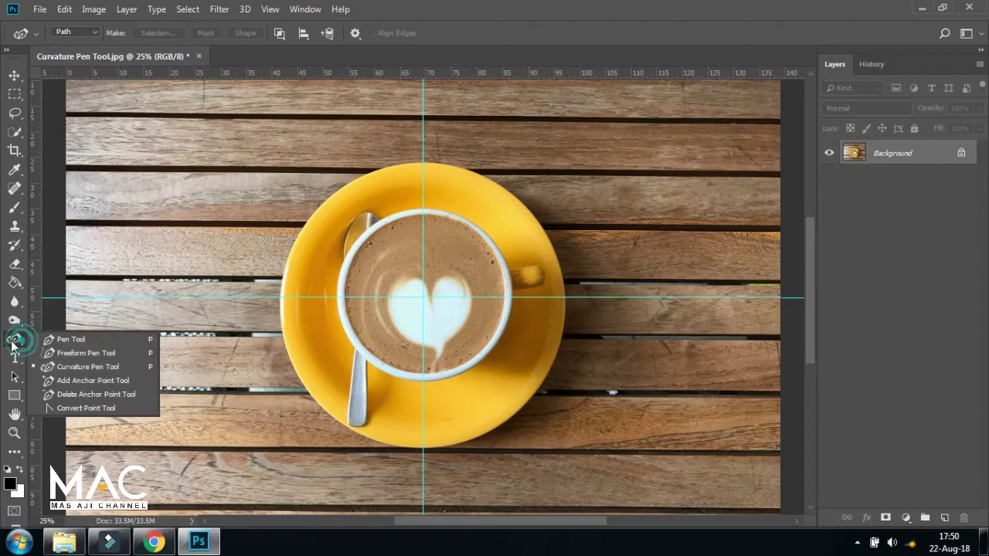
pyautogui.click(72, 367)
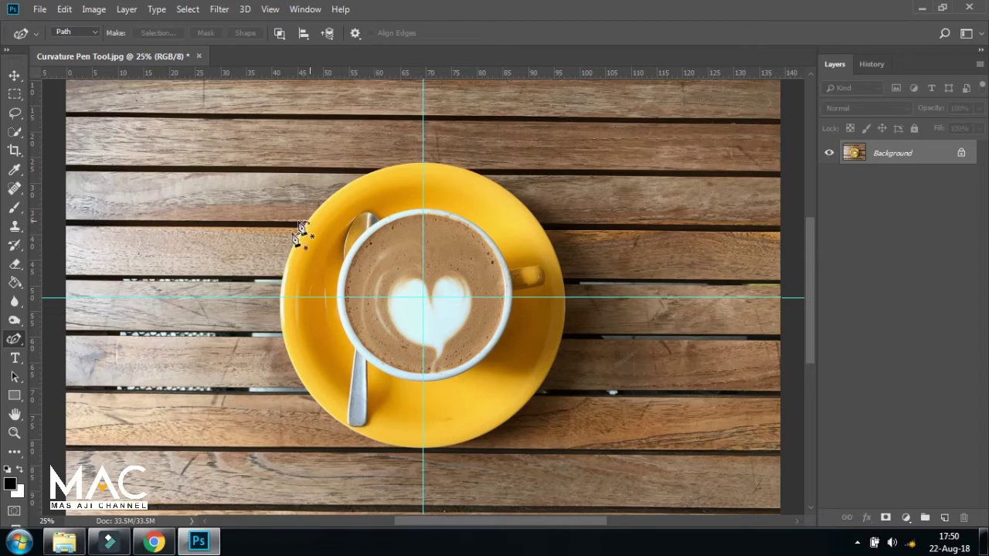
pyautogui.click(281, 298)
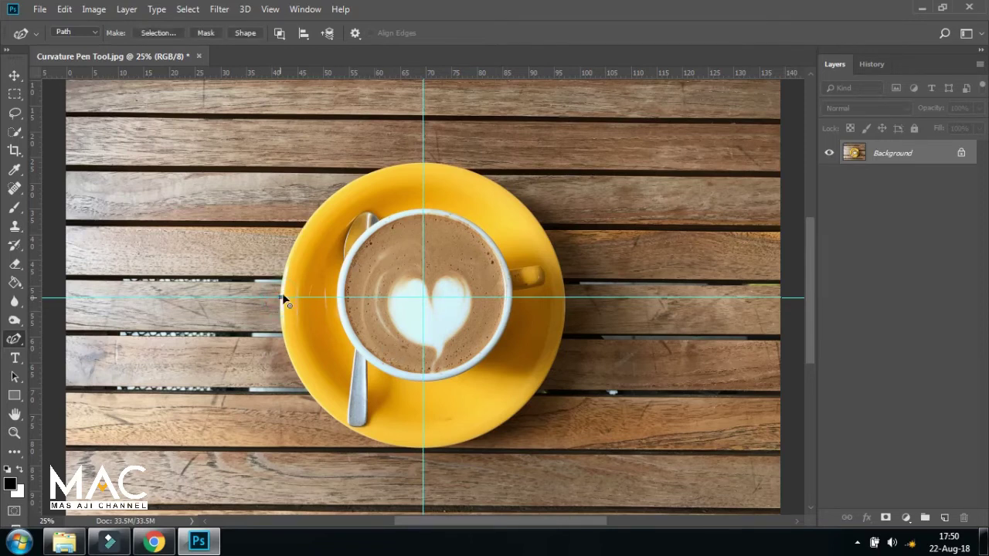
pyautogui.click(424, 163)
pyautogui.click(567, 299)
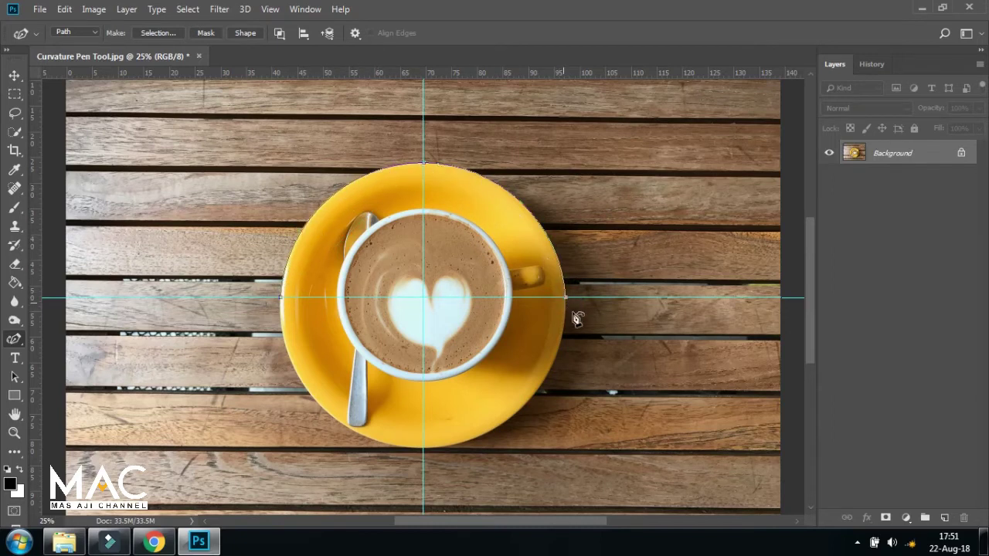
pyautogui.click(423, 449)
pyautogui.click(283, 300)
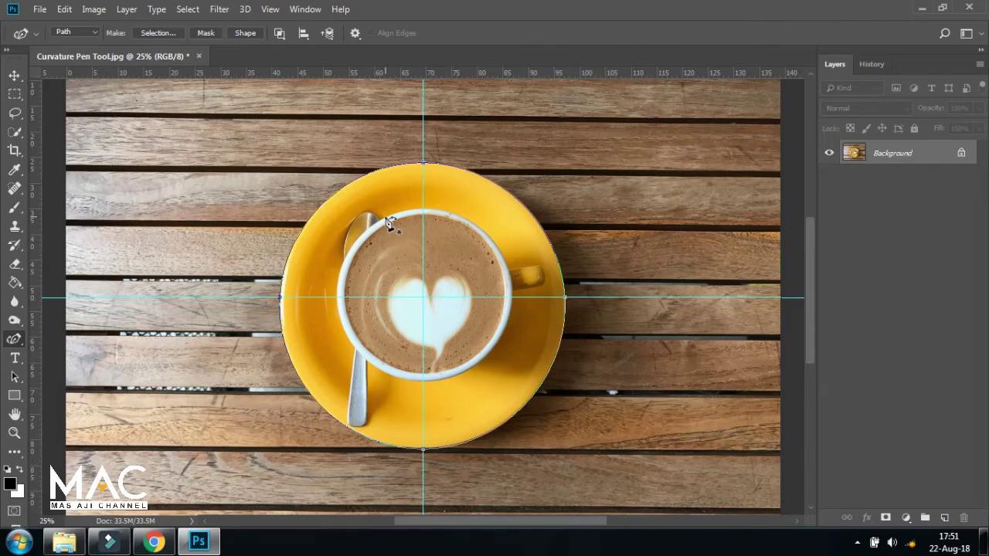
# Step: Convert the saucer path into a selection with a 1-pixel feather radius
pyautogui.rightClick(390, 223)
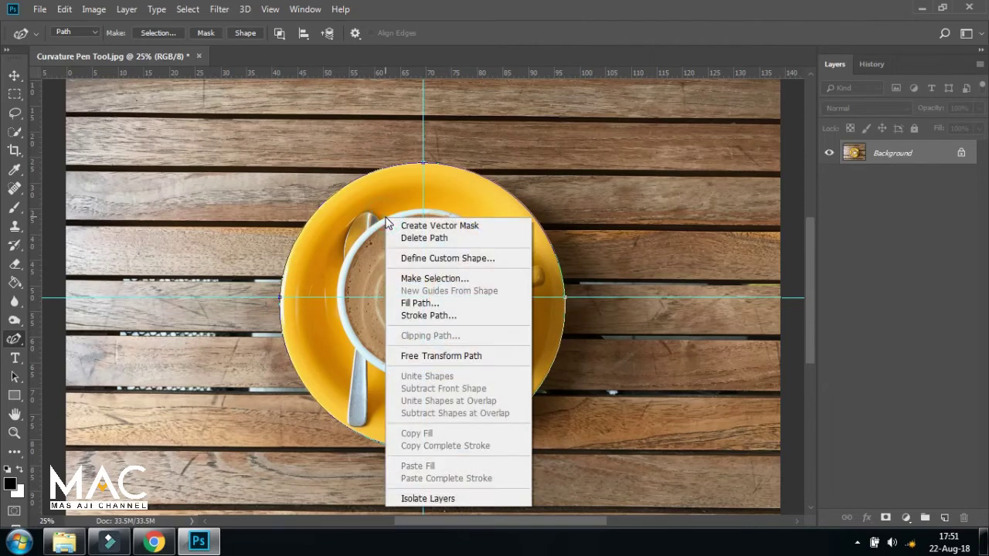
pyautogui.click(462, 279)
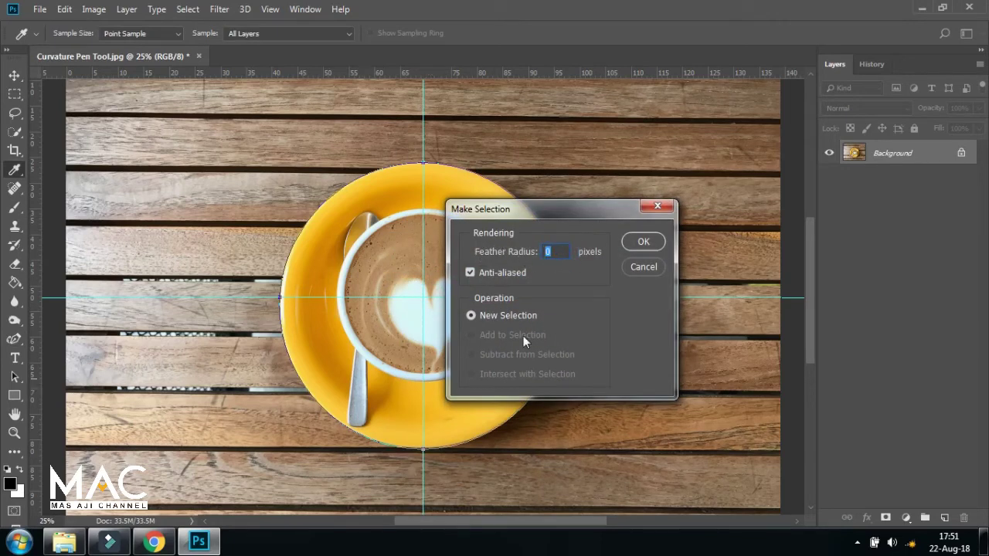
pyautogui.write('1')
pyautogui.click(644, 242)
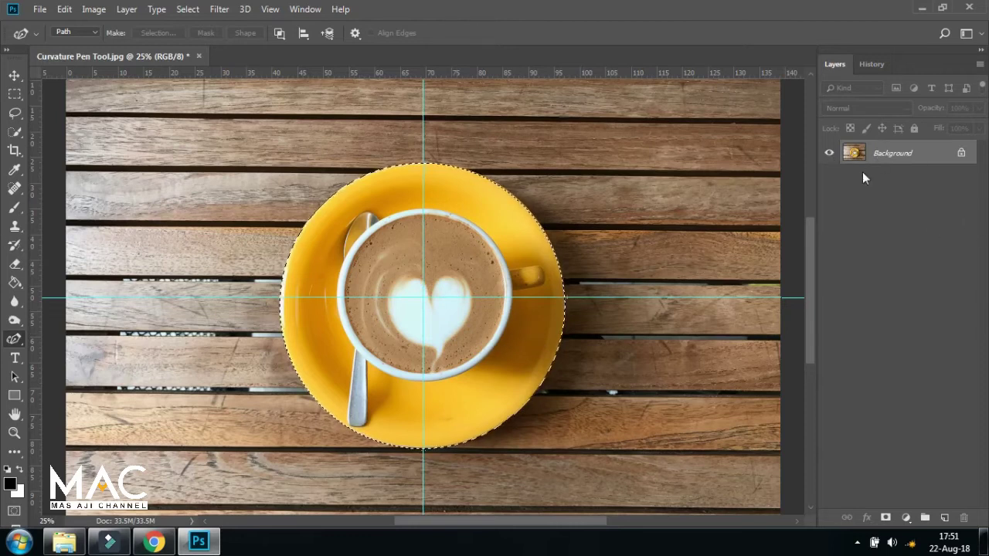
# Step: Add a layer mask to Layer 0, leaving only the cup and saucer visible
pyautogui.click(887, 518)
pyautogui.click(17, 75)
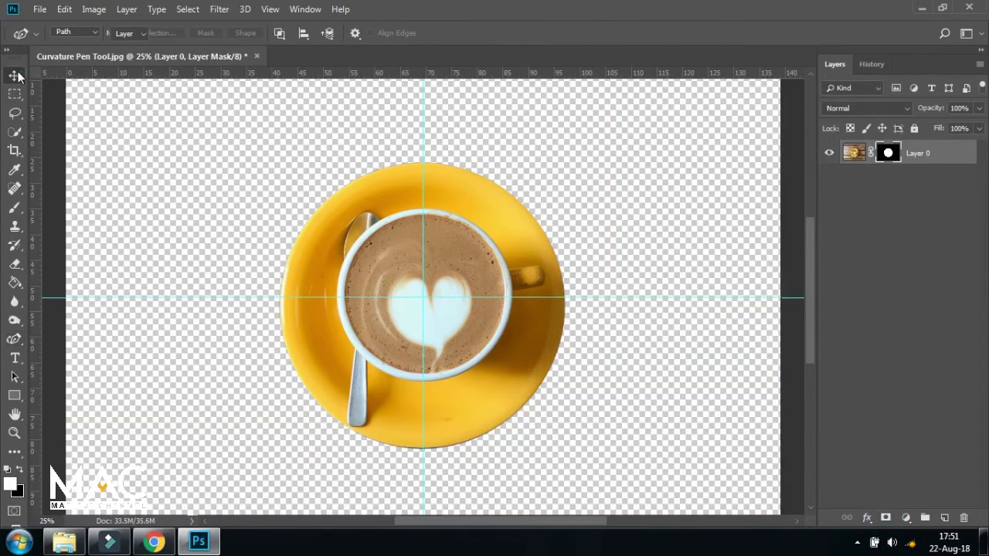
pyautogui.hotkey('ctrl', '-')
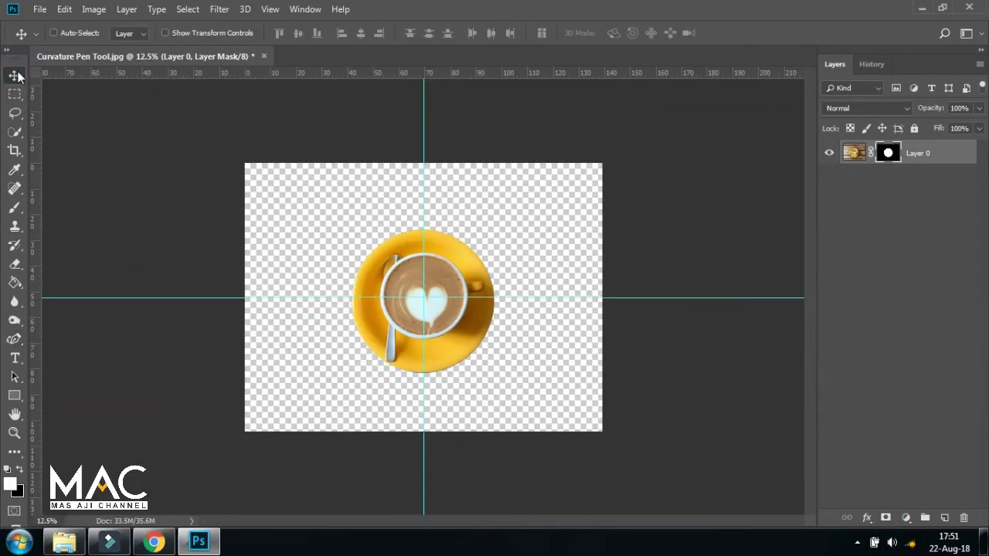
pyautogui.hotkey('ctrl', '+')
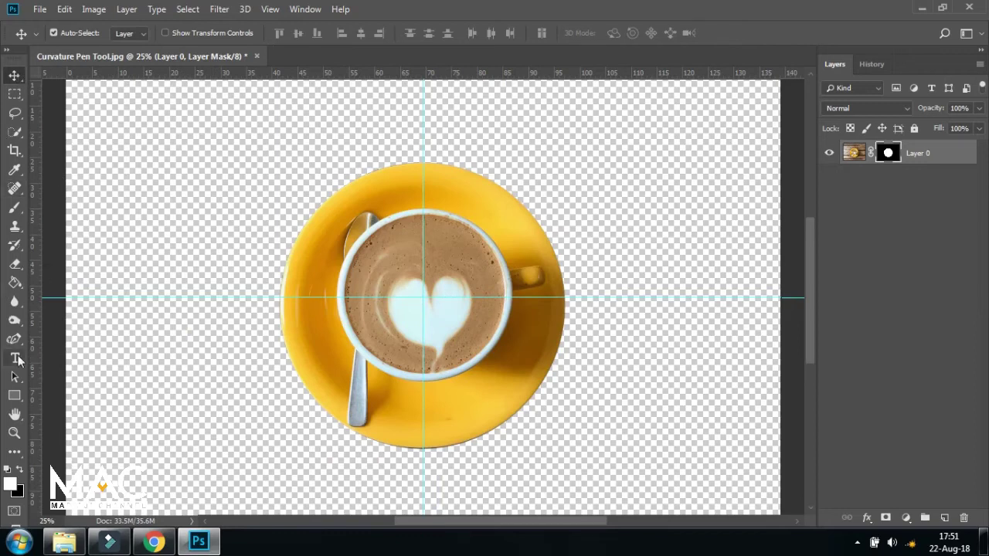
pyautogui.click(14, 339)
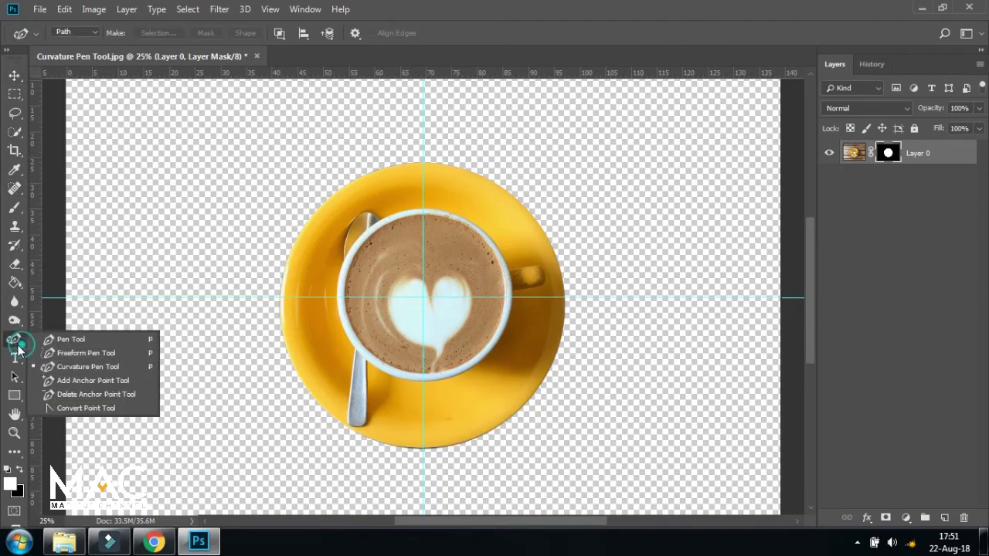
pyautogui.click(71, 366)
pyautogui.click(14, 75)
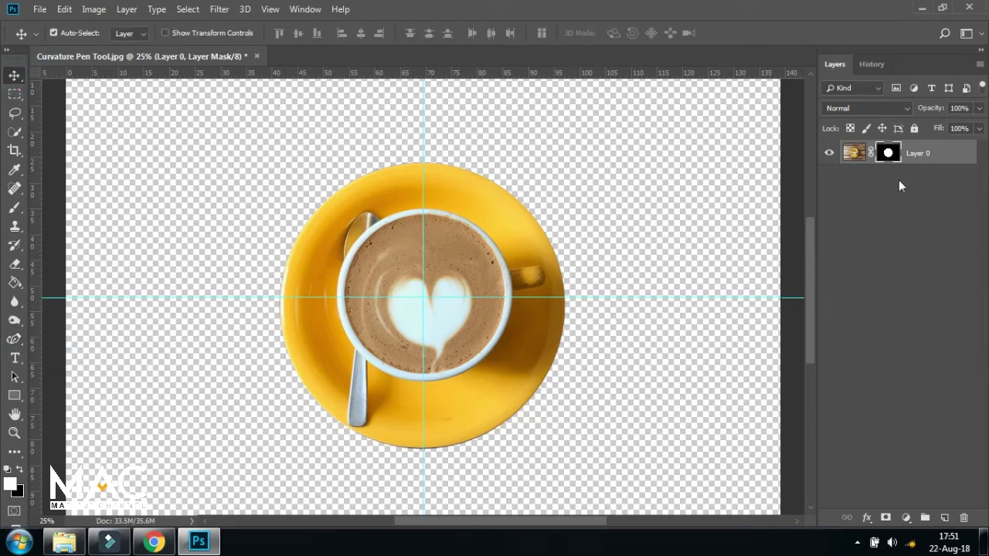
# Step: Add a white (ffffff) Solid Color fill layer beneath the cup layer
pyautogui.click(906, 518)
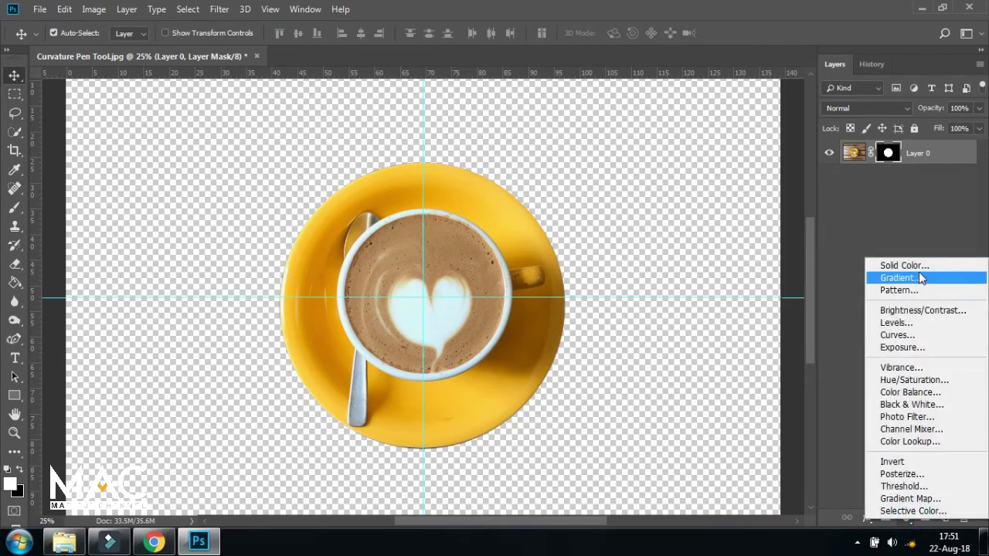
pyautogui.click(925, 266)
pyautogui.write('ffffff')
pyautogui.click(802, 237)
pyautogui.moveTo(923, 156); pyautogui.dragTo(924, 193)
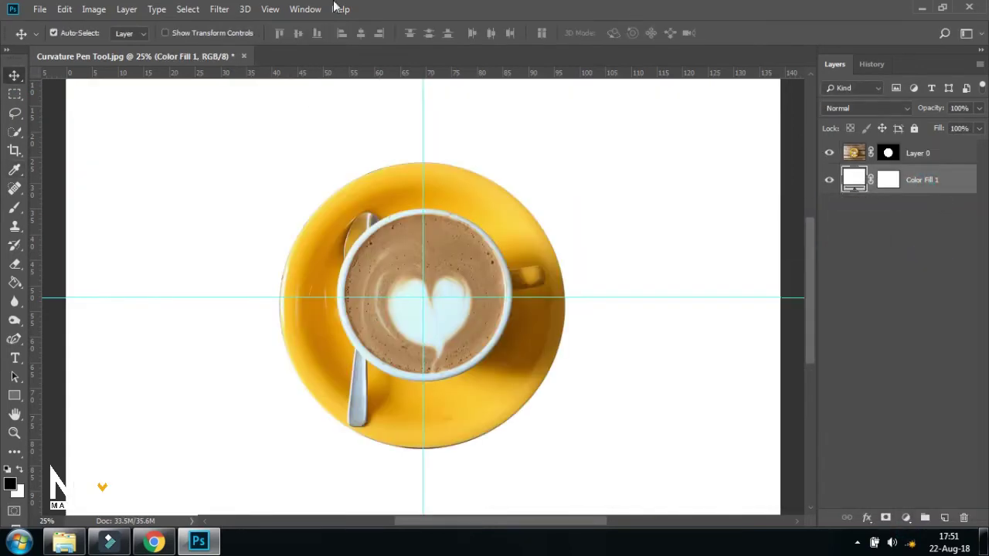
# Step: Review the composition, then close the coffee photo without saving changes
pyautogui.hotkey('ctrl', '-')
pyautogui.hotkey('ctrl', '-')
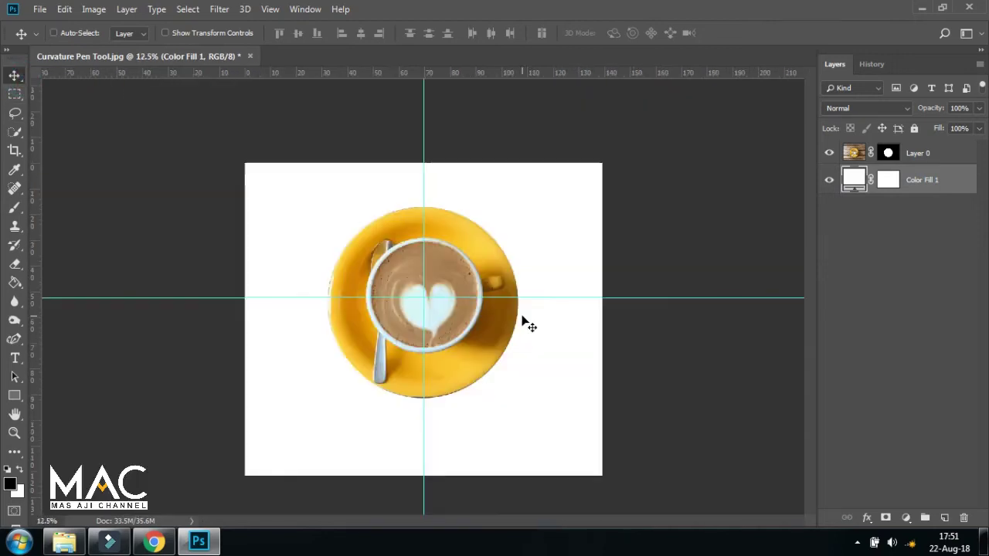
pyautogui.hotkey('ctrl', '+')
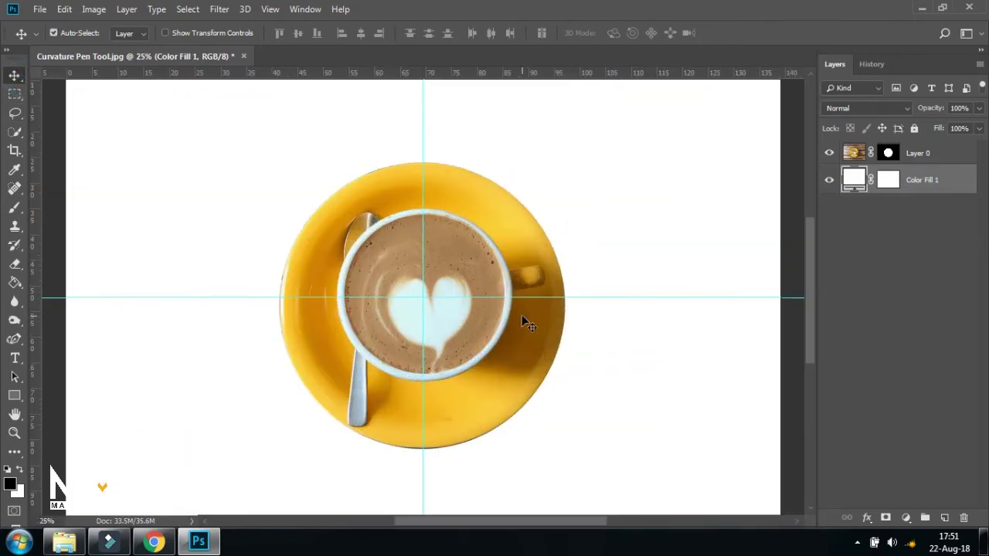
pyautogui.click(243, 57)
pyautogui.click(495, 210)
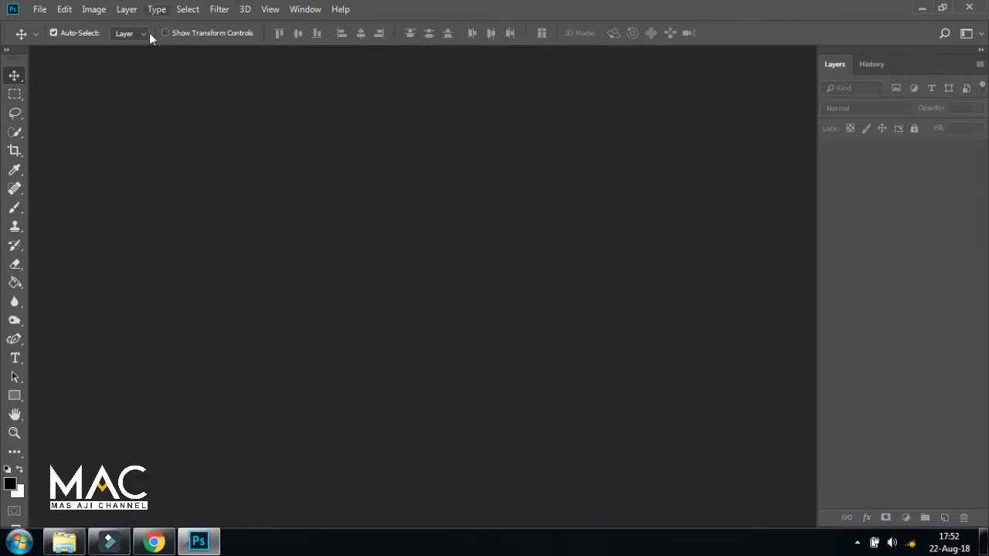
# Step: Open Select Subject.jpg, the curly-haired woman's portrait, through File > Open
pyautogui.click(187, 9)
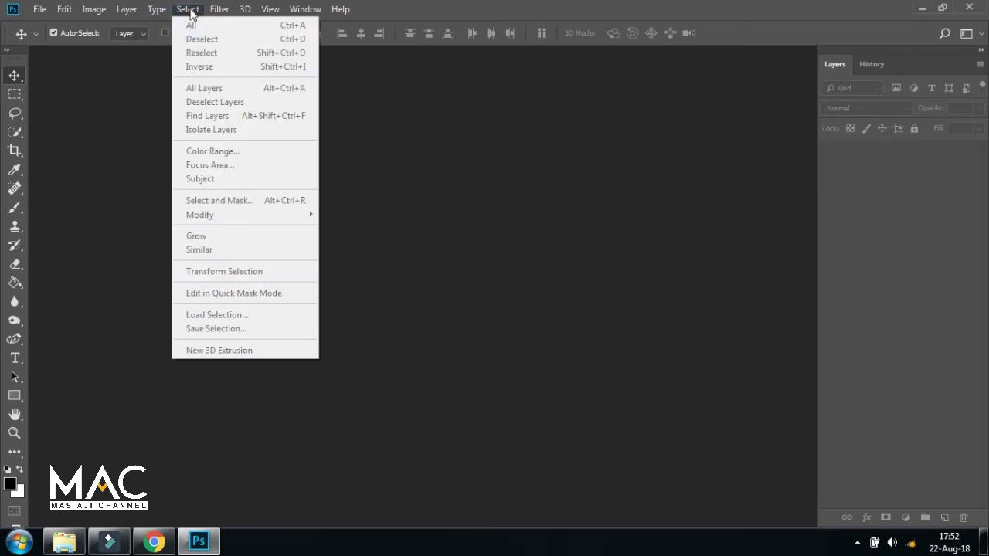
pyautogui.click(111, 132)
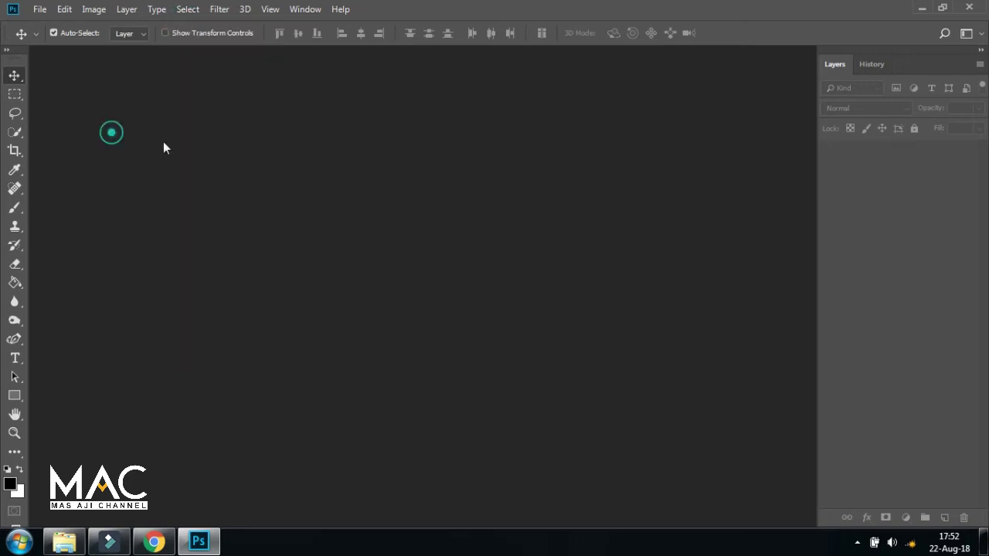
pyautogui.click(37, 9)
pyautogui.click(66, 35)
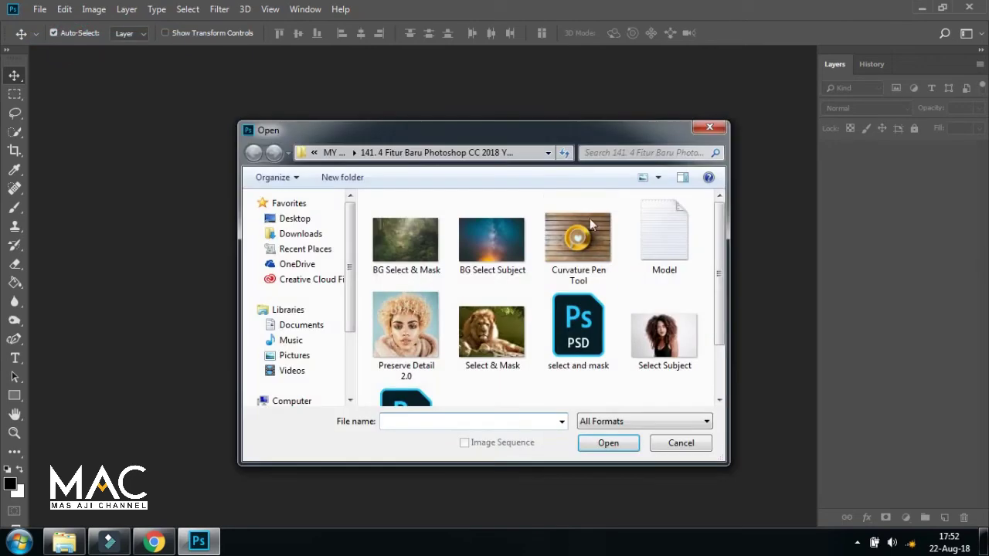
pyautogui.moveTo(718, 227); pyautogui.dragTo(719, 274)
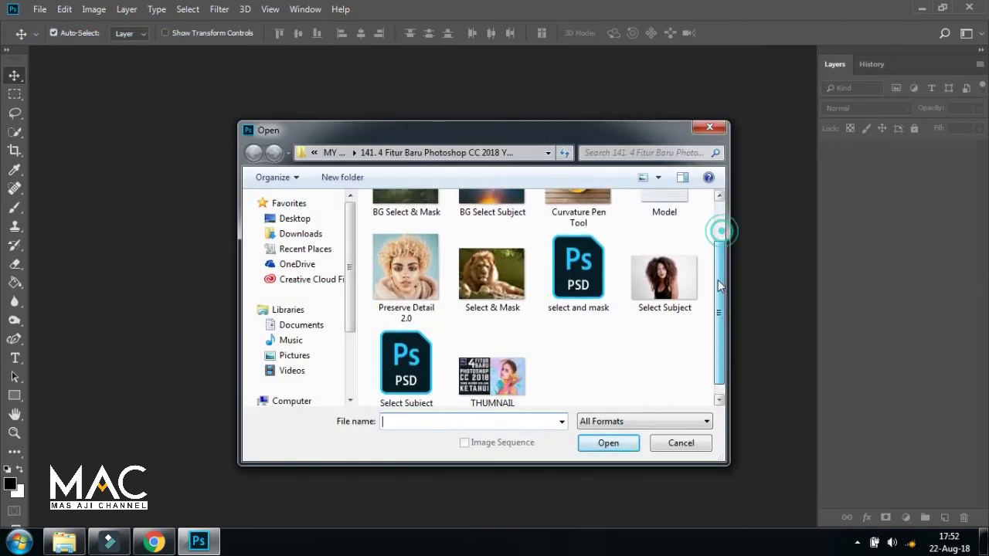
pyautogui.click(666, 265)
pyautogui.click(619, 447)
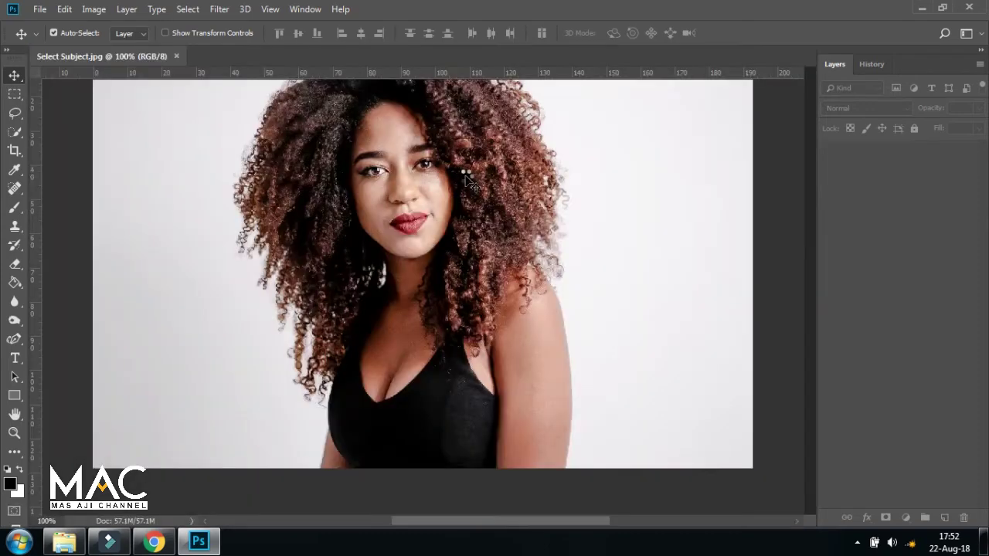
pyautogui.click(811, 255)
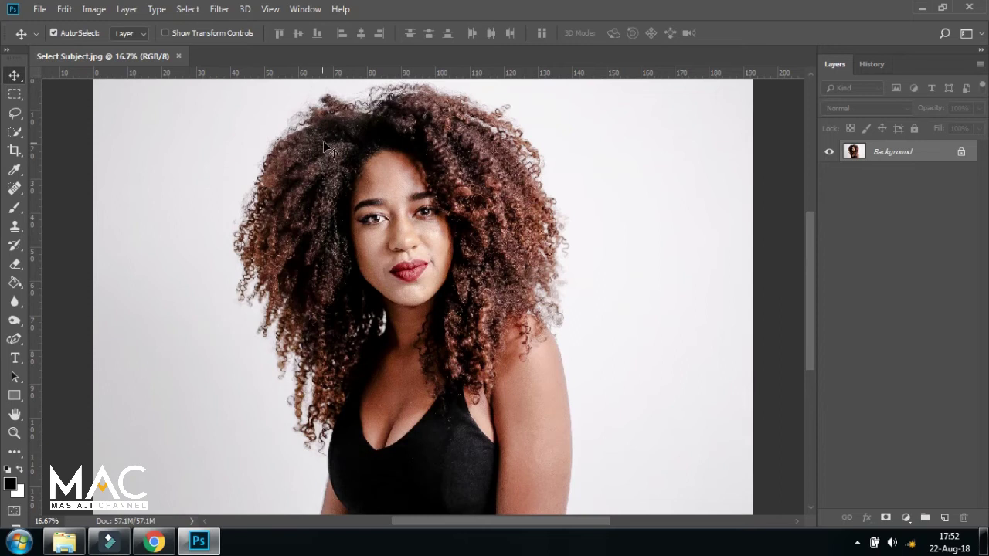
# Step: Auto-select the curly-haired woman with Select > Subject and zoom out to view it
pyautogui.click(188, 11)
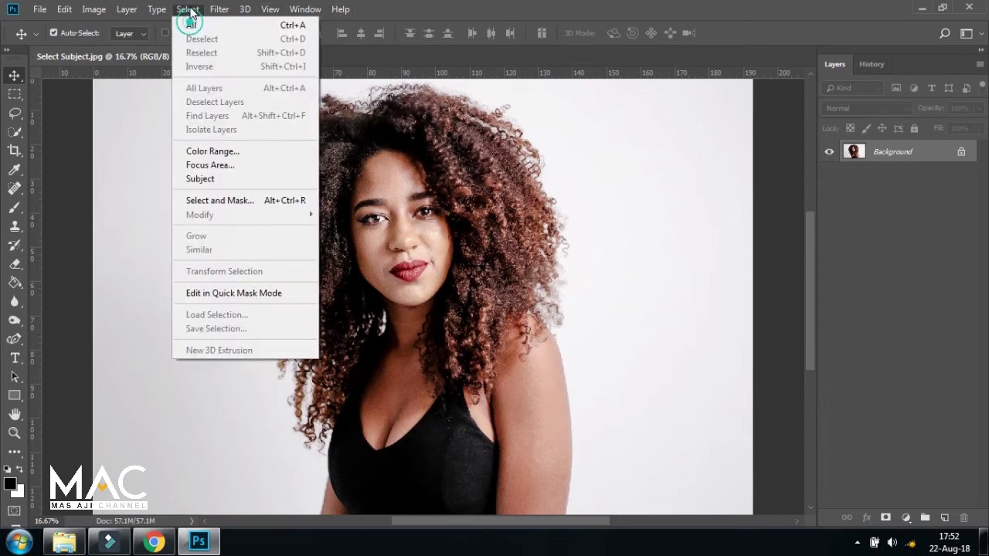
pyautogui.click(202, 179)
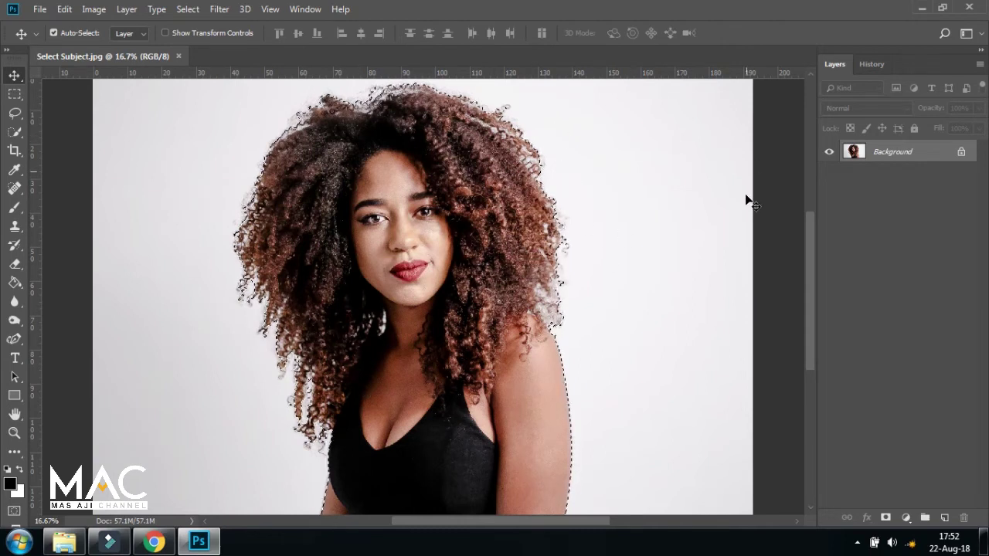
pyautogui.hotkey('ctrl', '-')
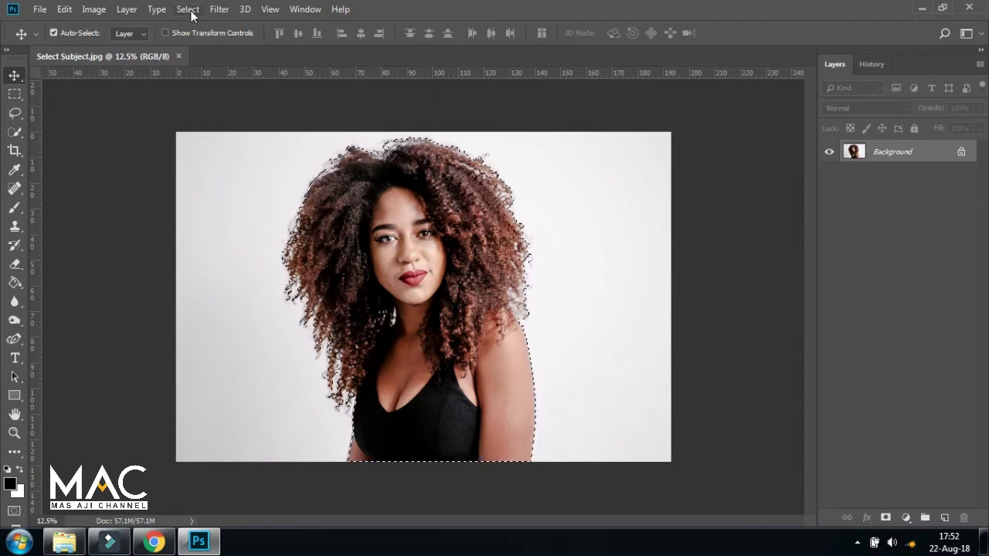
pyautogui.click(188, 9)
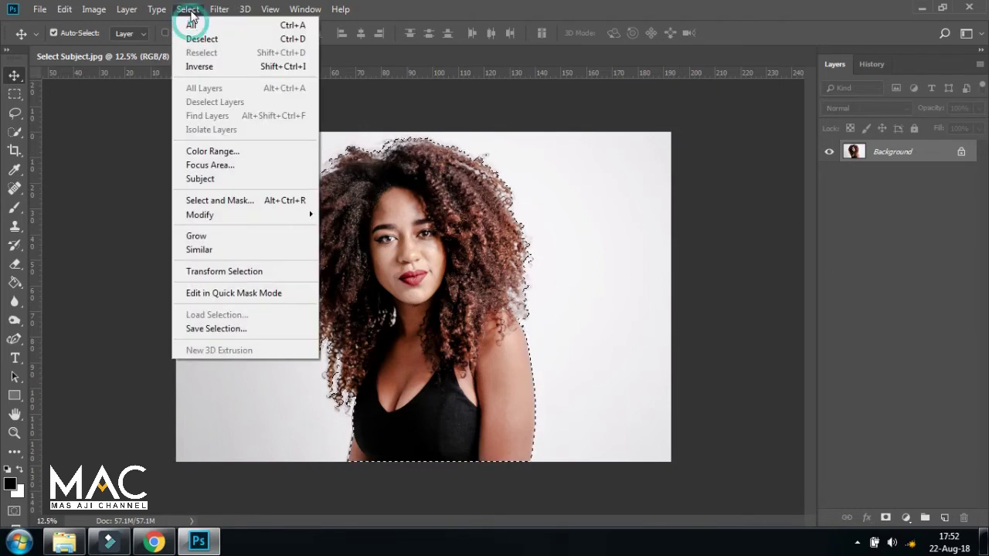
# Step: Enter Select and Mask in Overlay view with the Refine Edge Brush, zoomed in
pyautogui.click(242, 203)
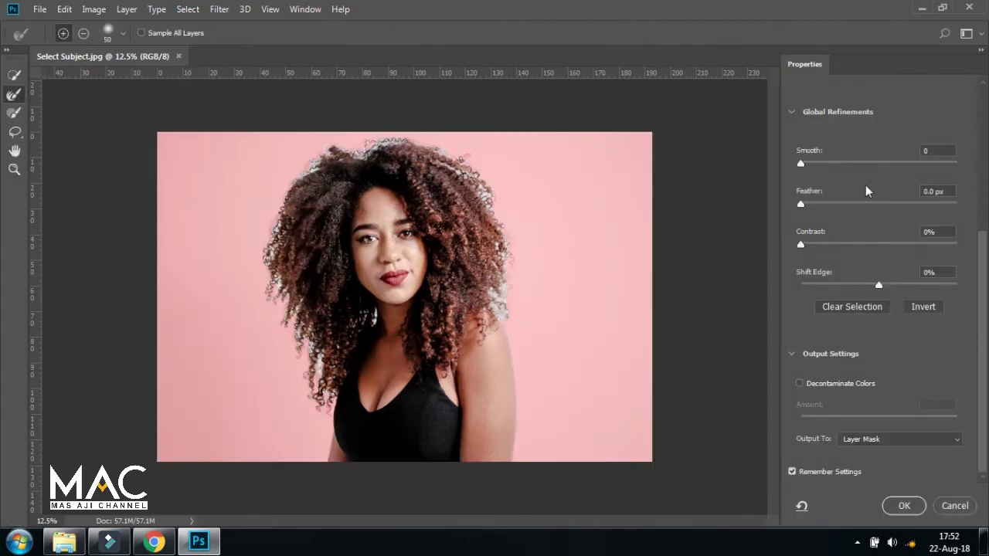
pyautogui.moveTo(984, 253); pyautogui.dragTo(985, 114)
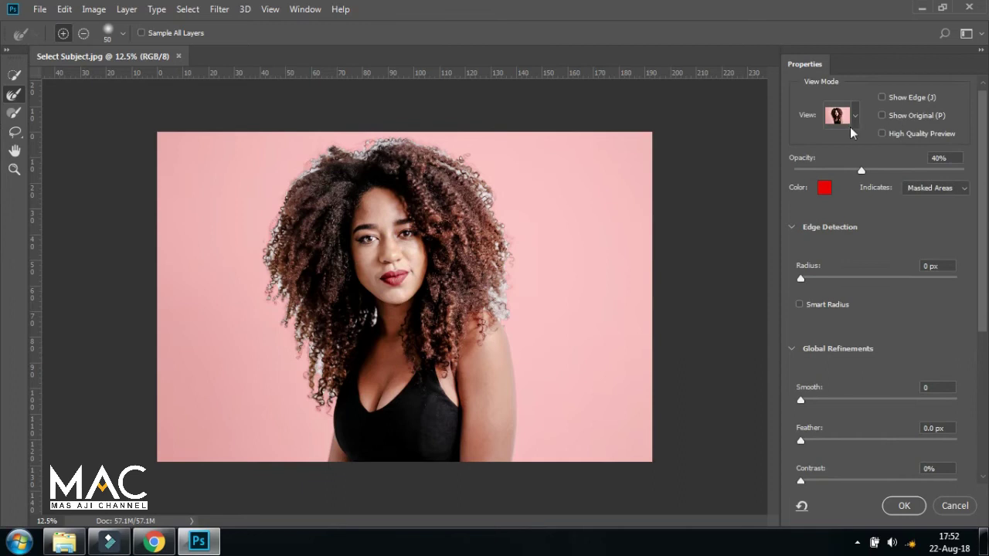
pyautogui.click(851, 128)
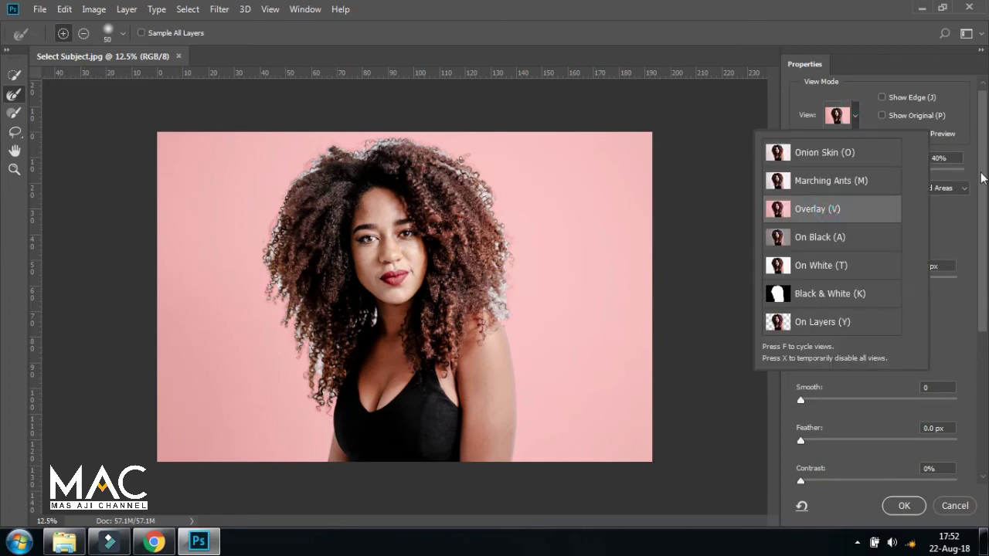
pyautogui.click(710, 226)
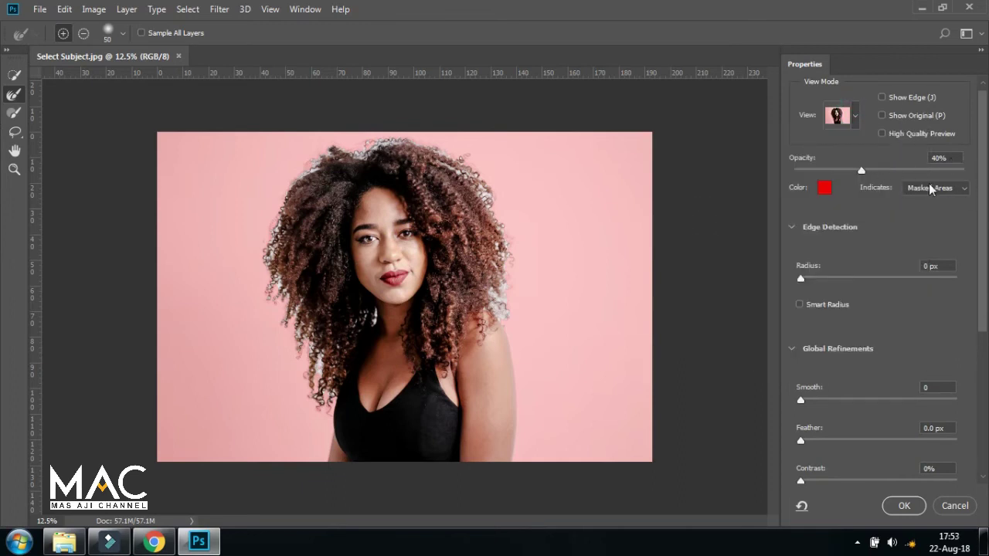
pyautogui.scroll(1, 983, 187)
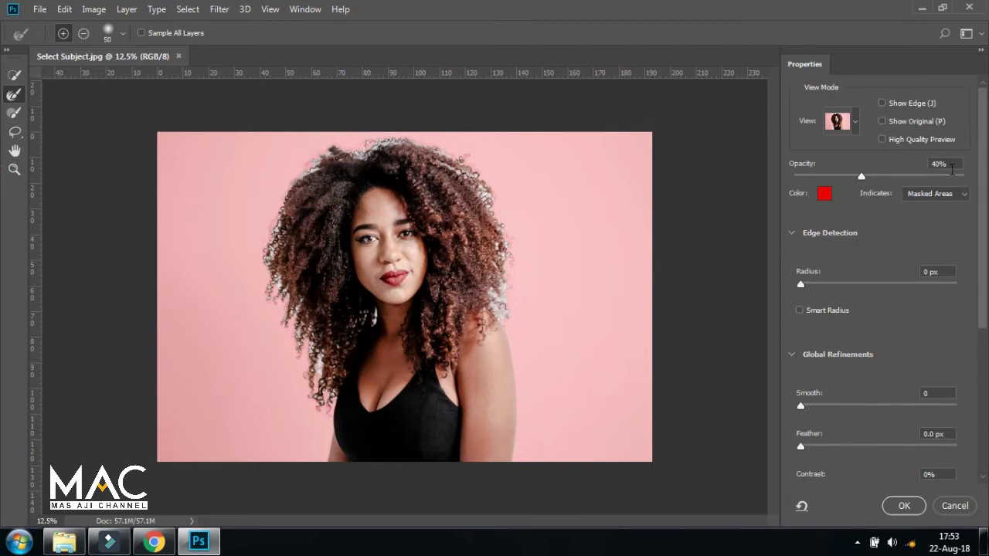
pyautogui.click(13, 95)
pyautogui.hotkey('ctrl', '+')
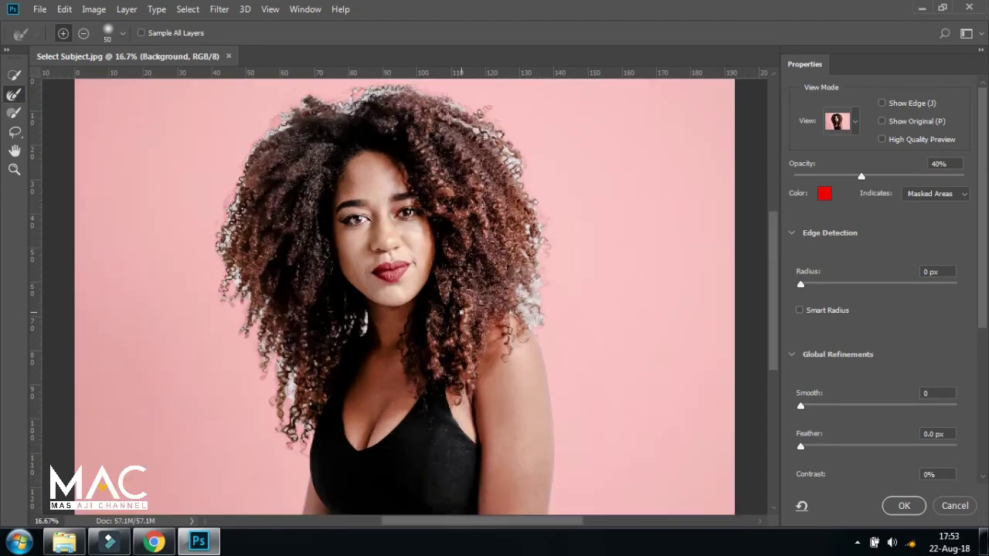
pyautogui.hotkey('ctrl', '+')
pyautogui.hscroll(-5, 301, 298)
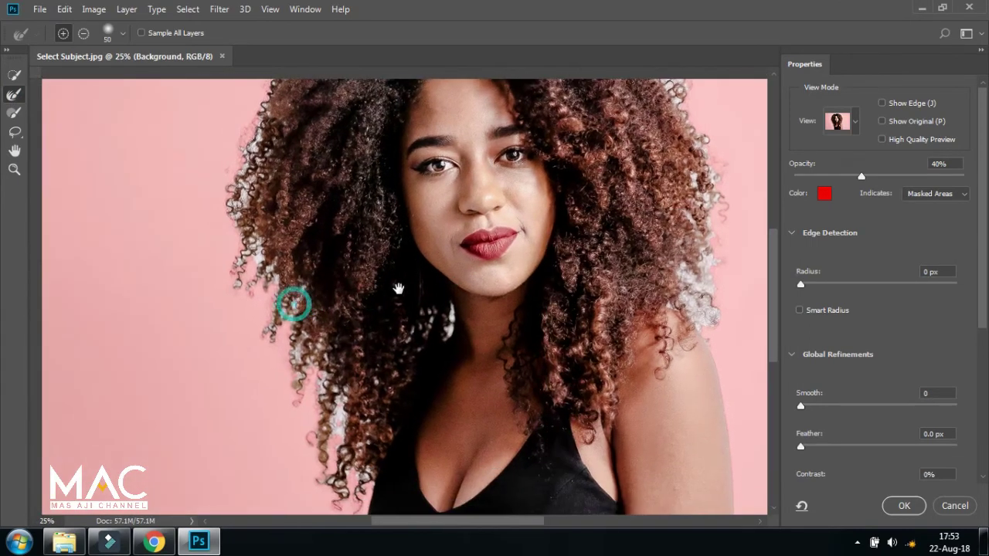
# Step: Set the Refine Edge Brush size to 150 px
pyautogui.click(111, 36)
pyautogui.moveTo(80, 74); pyautogui.dragTo(84, 74)
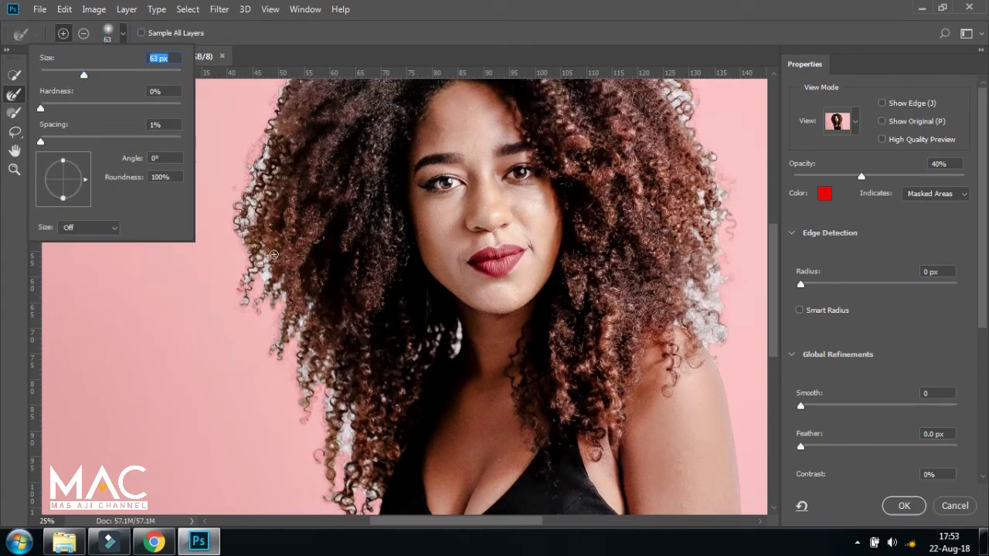
pyautogui.moveTo(95, 78); pyautogui.dragTo(95, 78)
pyautogui.write('100')
pyautogui.moveTo(106, 76); pyautogui.dragTo(127, 76)
pyautogui.press('BackSpace')
pyautogui.write('150')
pyautogui.click(778, 311)
# Step: Paint the edge brush over the left hair curls and the earring by the neck
pyautogui.scroll(-3, 775, 327)
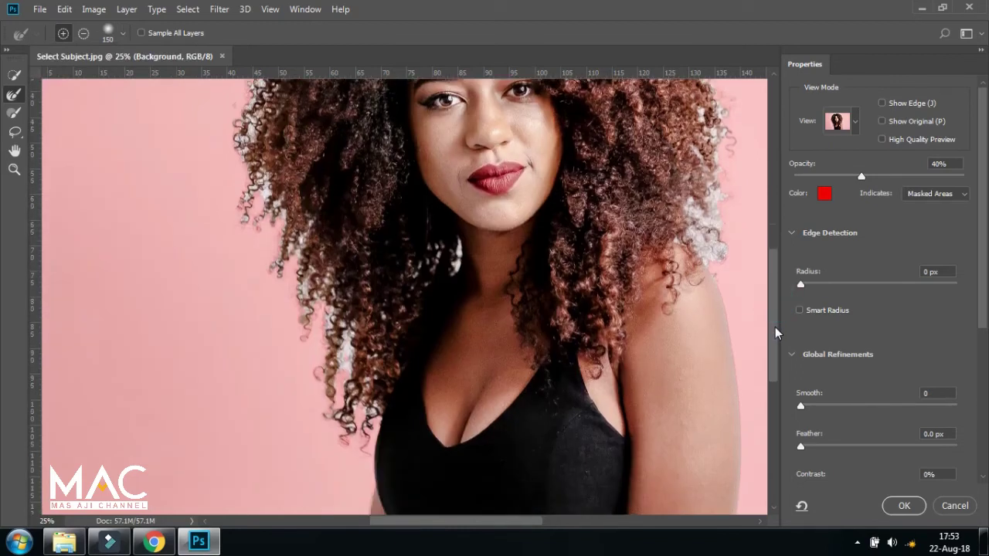
pyautogui.moveTo(357, 446)
pyautogui.mouseDown()
pyautogui.moveTo(364, 405)
pyautogui.moveTo(356, 421)
pyautogui.moveTo(349, 361)
pyautogui.moveTo(310, 276)
pyautogui.mouseUp()
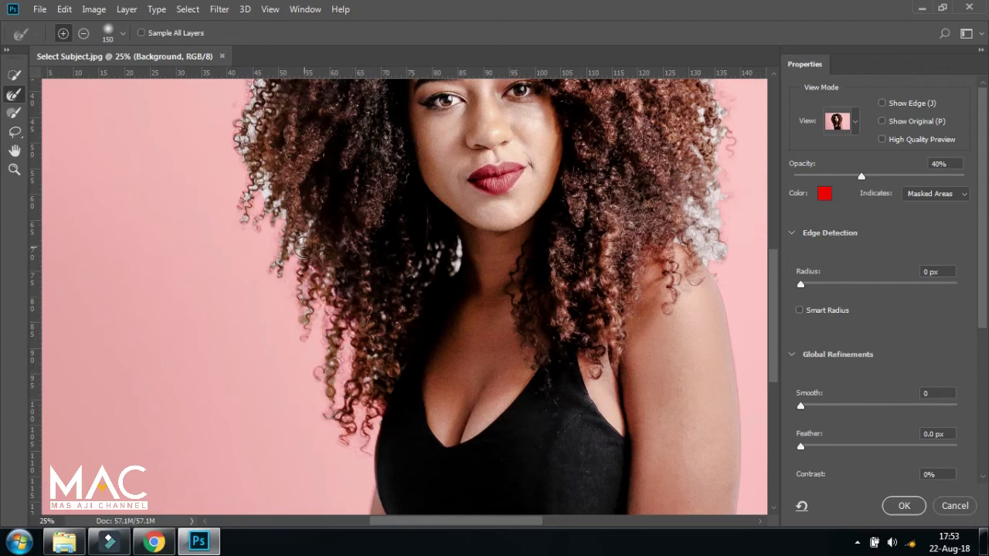
pyautogui.moveTo(285, 216)
pyautogui.mouseDown()
pyautogui.moveTo(243, 187)
pyautogui.moveTo(287, 300)
pyautogui.moveTo(297, 371)
pyautogui.mouseUp()
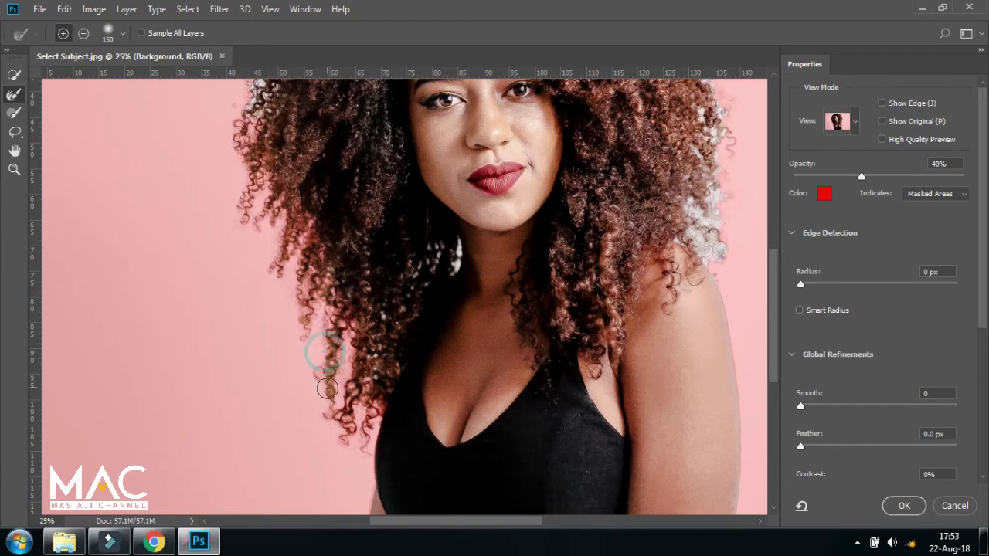
pyautogui.click(305, 330)
pyautogui.moveTo(435, 244); pyautogui.dragTo(420, 258)
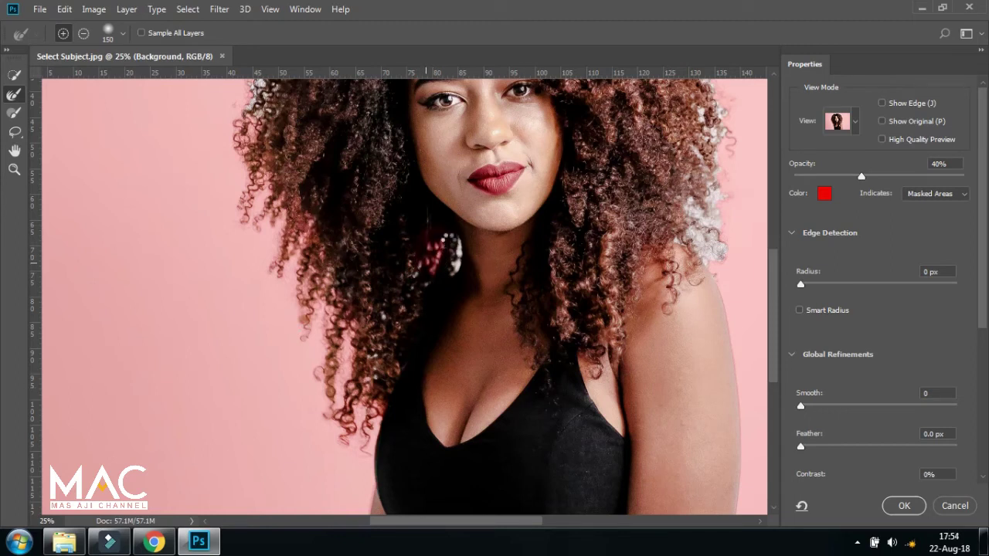
pyautogui.moveTo(447, 240)
pyautogui.mouseDown()
pyautogui.moveTo(452, 263)
pyautogui.moveTo(380, 235)
pyautogui.mouseUp()
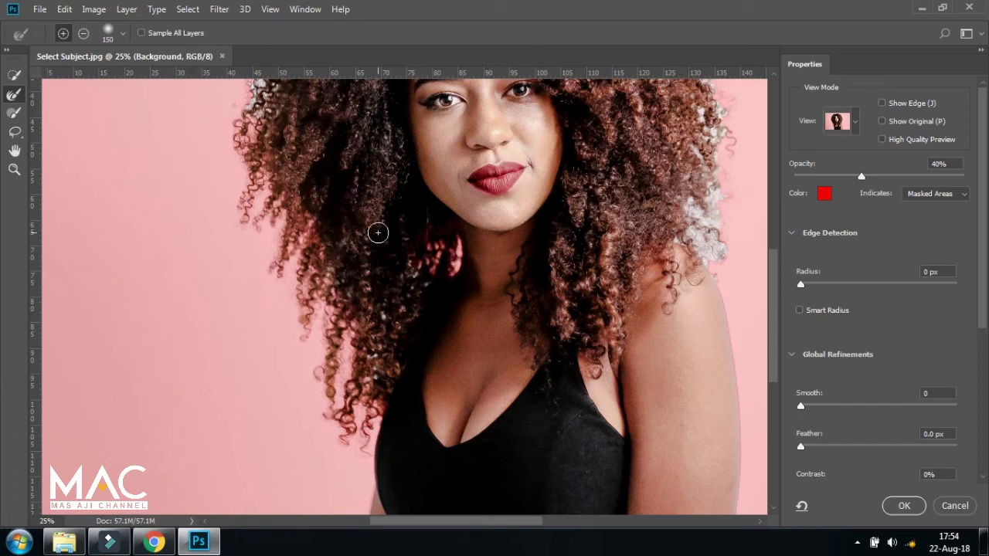
# Step: Brush along the top and right hair edges and near the right shoulder, then zoom out
pyautogui.scroll(3, 333, 227)
pyautogui.scroll(2, 309, 309)
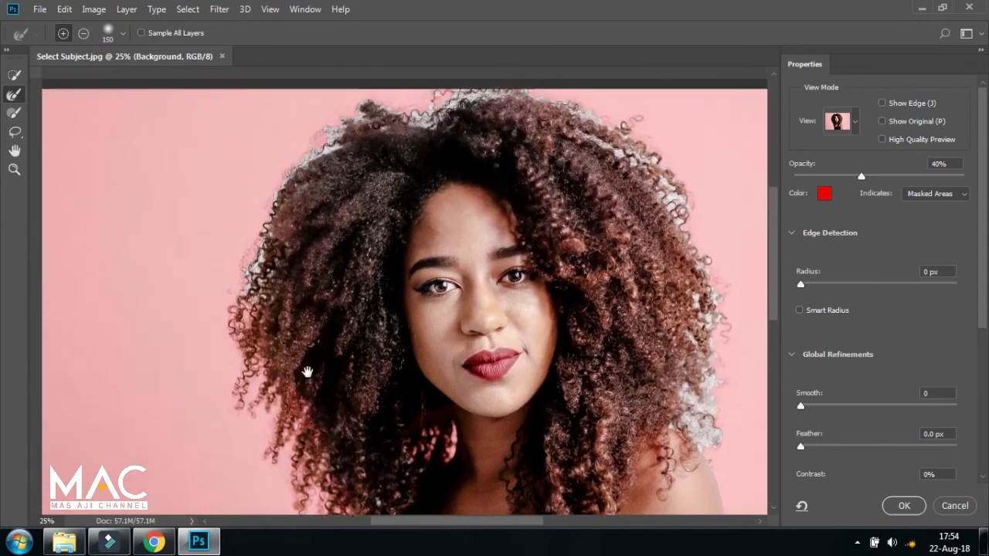
pyautogui.scroll(1, 285, 319)
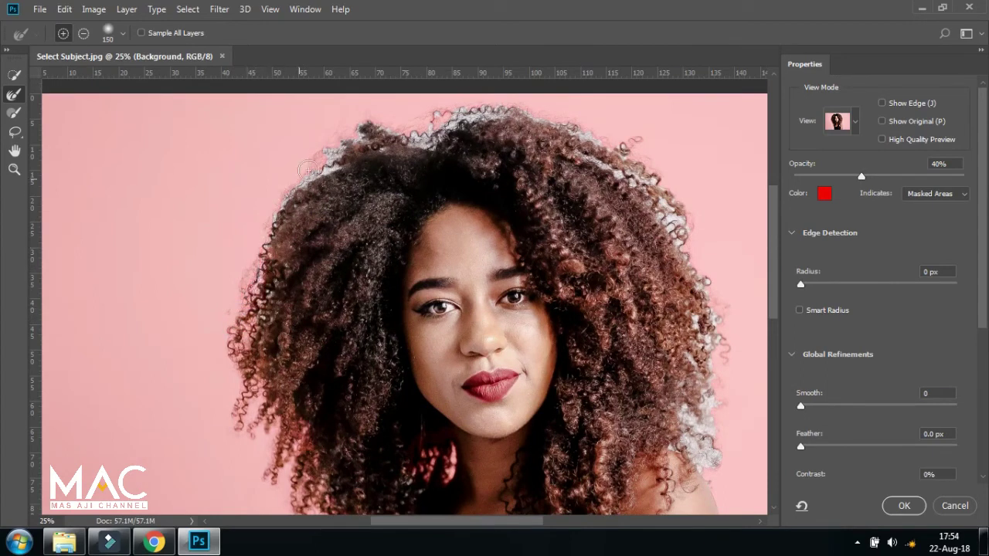
pyautogui.moveTo(334, 155)
pyautogui.mouseDown()
pyautogui.moveTo(463, 114)
pyautogui.moveTo(522, 109)
pyautogui.moveTo(603, 141)
pyautogui.moveTo(664, 202)
pyautogui.moveTo(586, 149)
pyautogui.moveTo(662, 203)
pyautogui.moveTo(693, 246)
pyautogui.mouseUp()
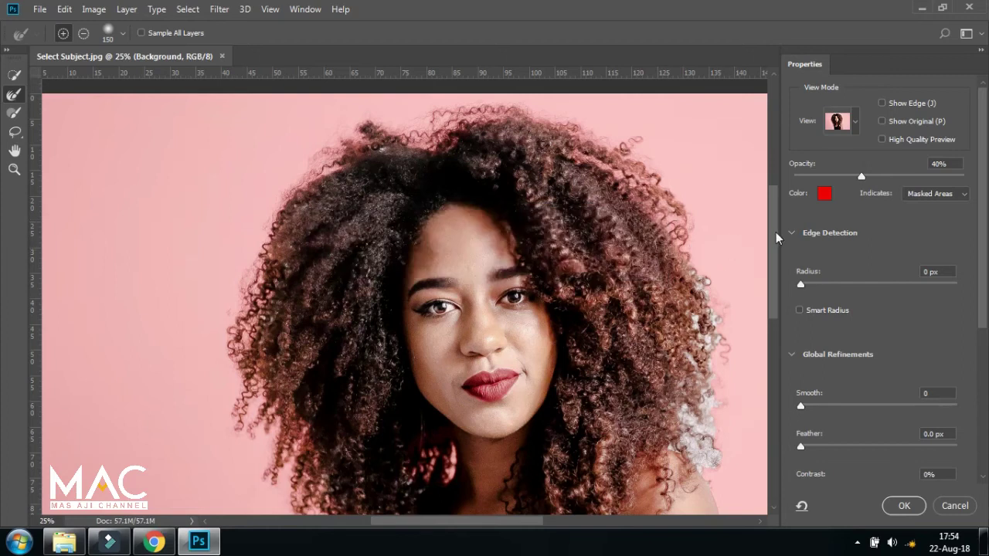
pyautogui.moveTo(776, 232); pyautogui.dragTo(771, 269)
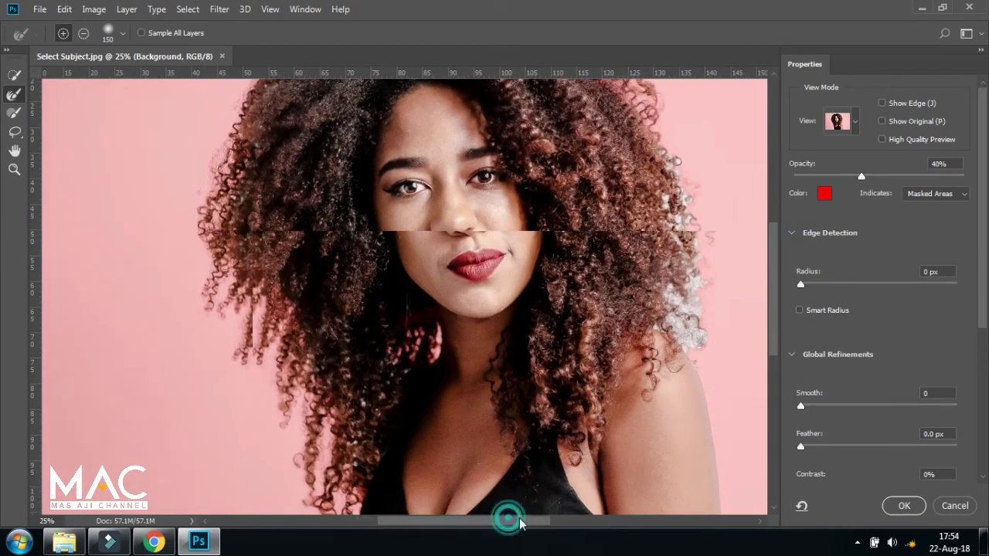
pyautogui.moveTo(508, 525); pyautogui.dragTo(525, 525)
pyautogui.moveTo(643, 162); pyautogui.dragTo(653, 217)
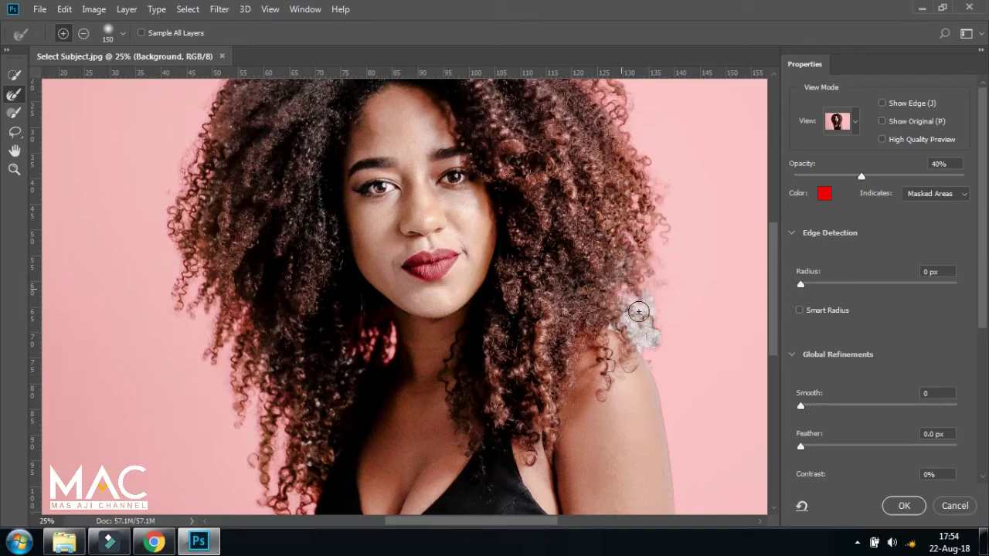
pyautogui.moveTo(646, 325); pyautogui.dragTo(652, 342)
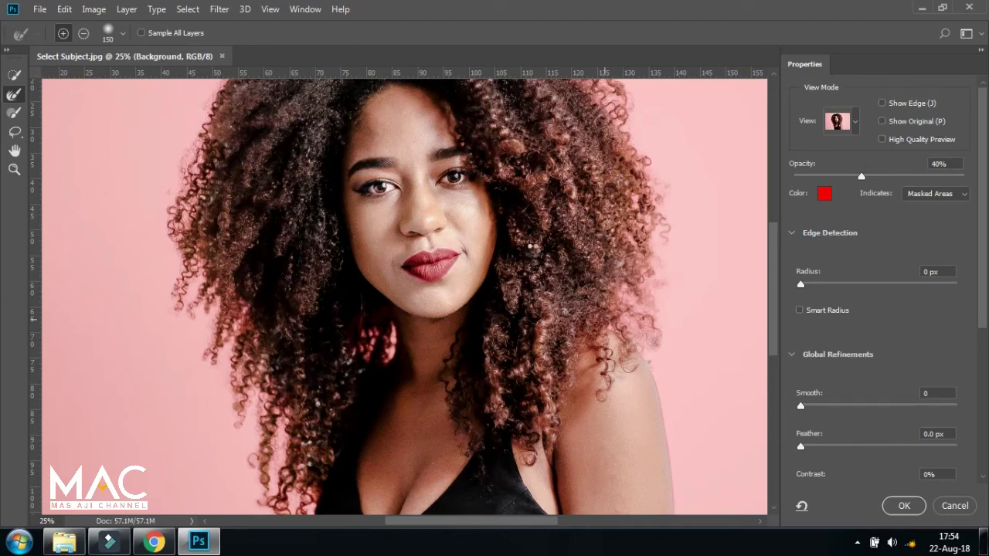
pyautogui.click(526, 250)
pyautogui.hotkey('ctrl', '-')
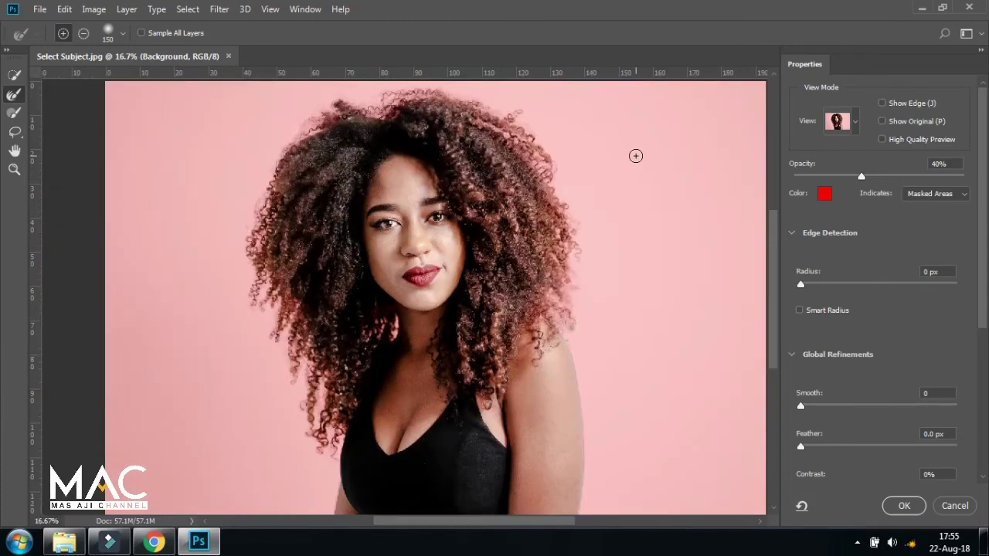
pyautogui.hotkey('ctrl', '-')
# Step: Apply the mask, then place BG Select Subject embedded and stretch it to fill the canvas
pyautogui.click(903, 506)
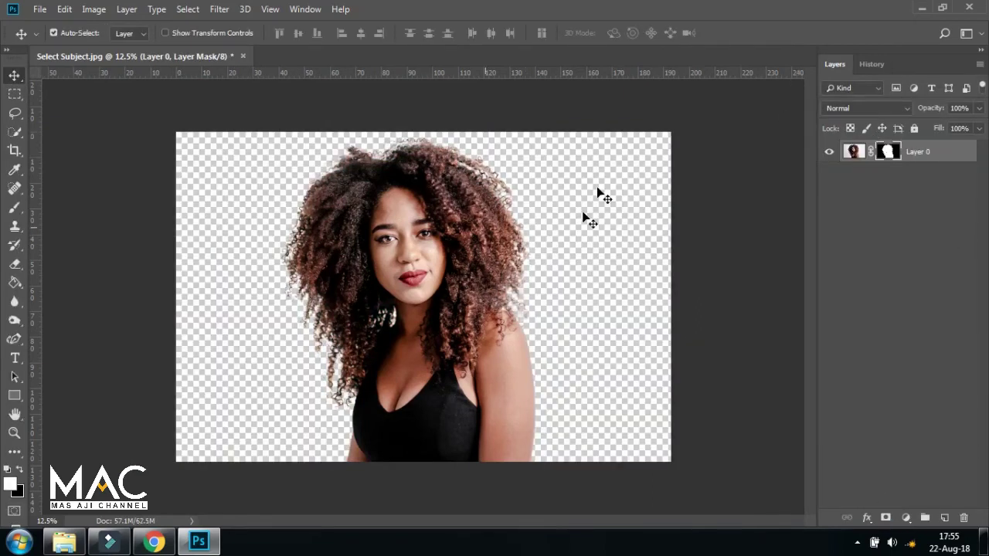
pyautogui.click(14, 75)
pyautogui.click(40, 9)
pyautogui.click(116, 267)
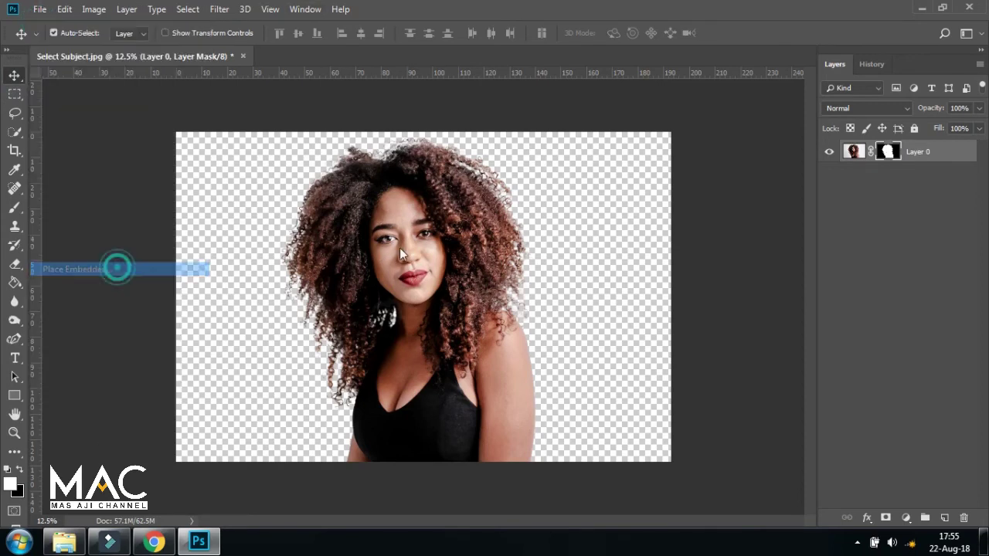
pyautogui.click(491, 241)
pyautogui.click(608, 442)
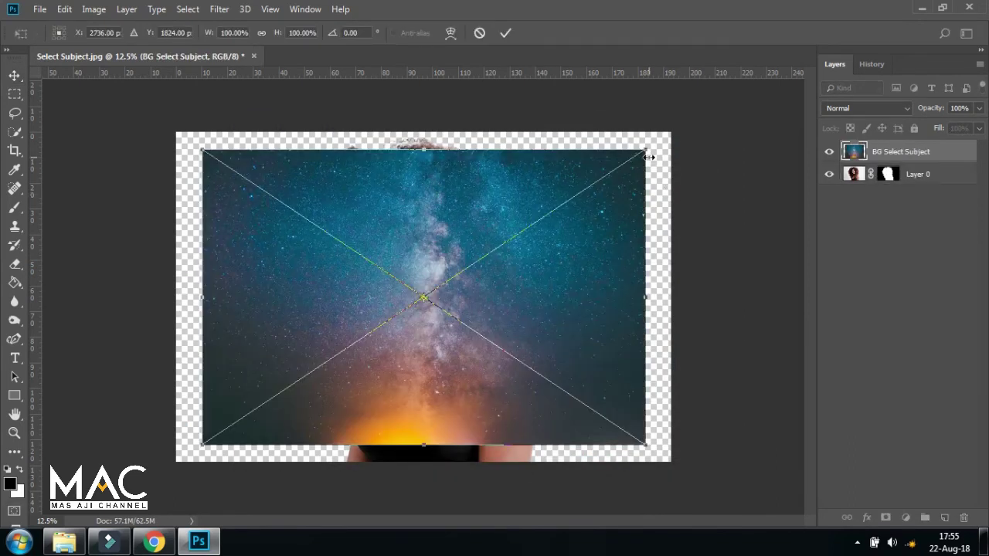
pyautogui.moveTo(647, 150); pyautogui.dragTo(673, 131)
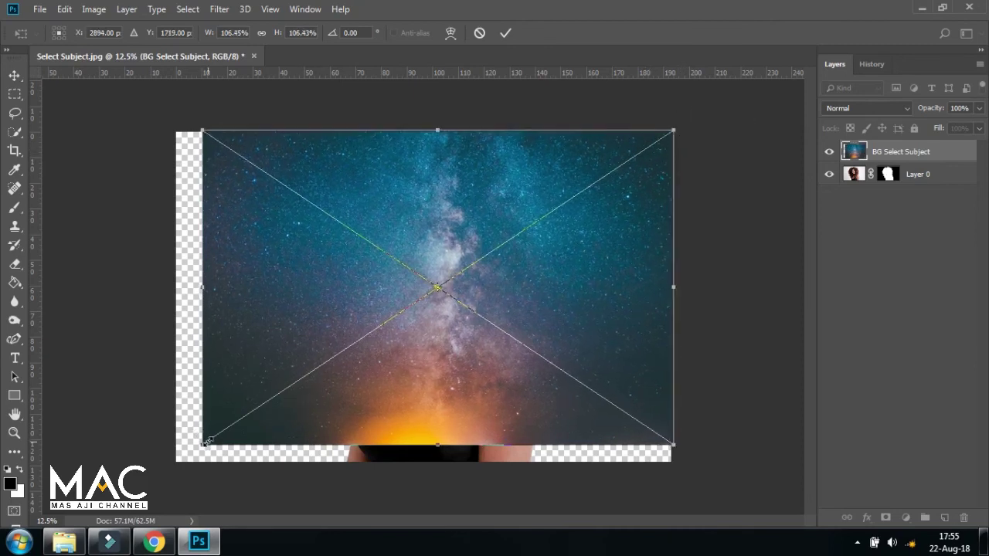
pyautogui.moveTo(203, 442); pyautogui.dragTo(187, 453)
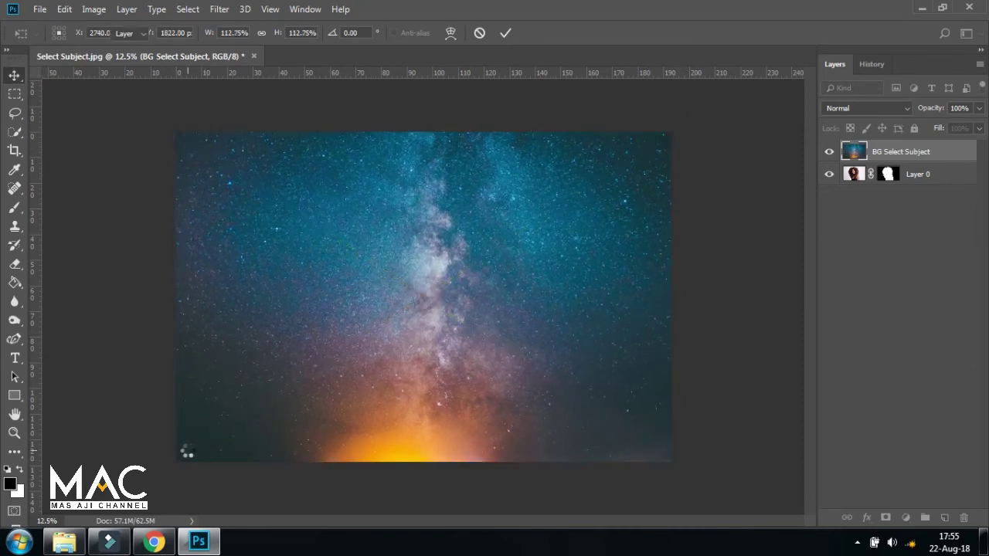
pyautogui.press('Return')
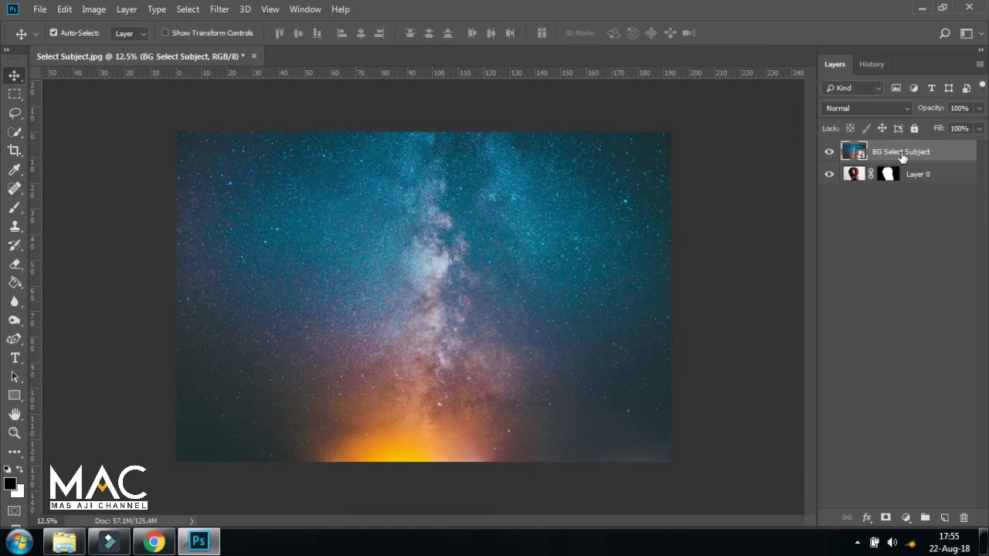
# Step: Move the starry BG Select Subject layer below Layer 0 and zoom in on the woman's hair
pyautogui.moveTo(902, 157); pyautogui.dragTo(904, 186)
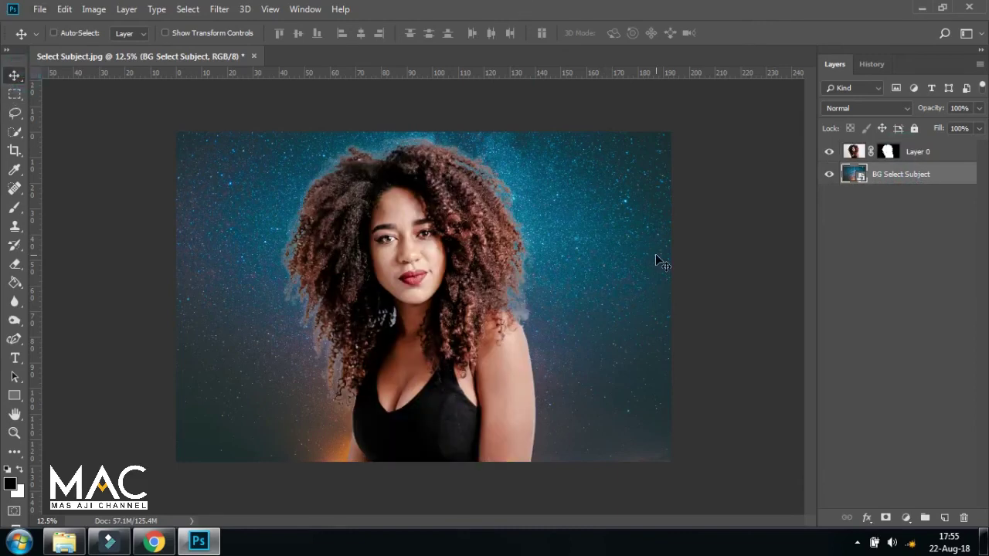
pyautogui.hotkey('ctrl', '+')
pyautogui.moveTo(252, 394)
pyautogui.mouseDown()
pyautogui.moveTo(377, 305)
pyautogui.moveTo(315, 378)
pyautogui.mouseUp()
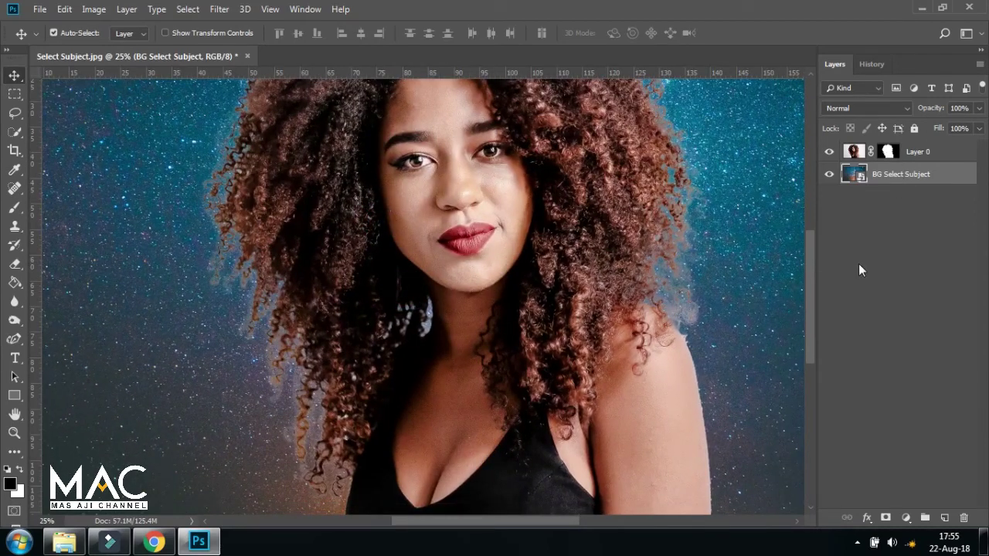
# Step: Inspect Layer 0's mask in black and white, then return to the normal composite
pyautogui.keyDown('alt'); pyautogui.click(896, 153); pyautogui.keyUp('alt')
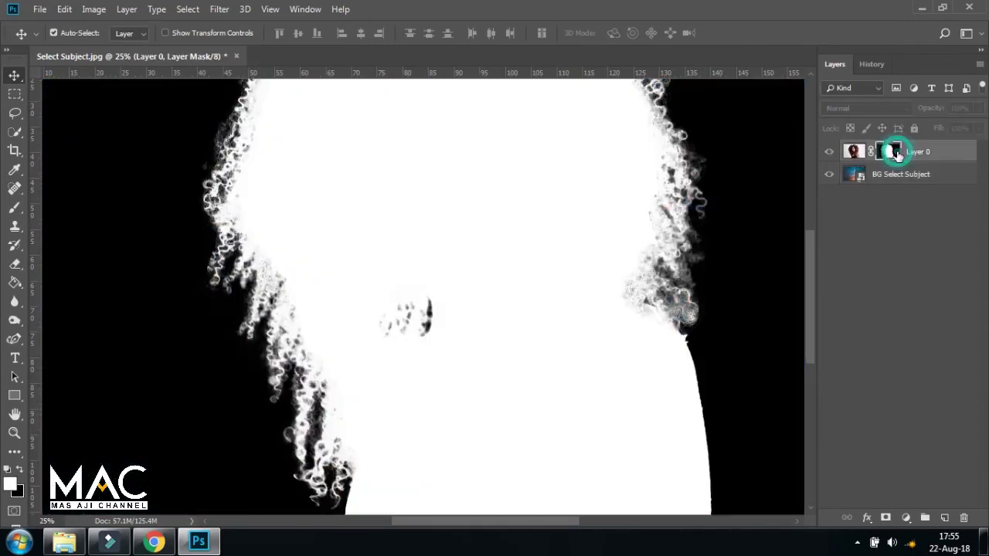
pyautogui.moveTo(325, 427)
pyautogui.mouseDown()
pyautogui.moveTo(338, 357)
pyautogui.moveTo(638, 368)
pyautogui.mouseUp()
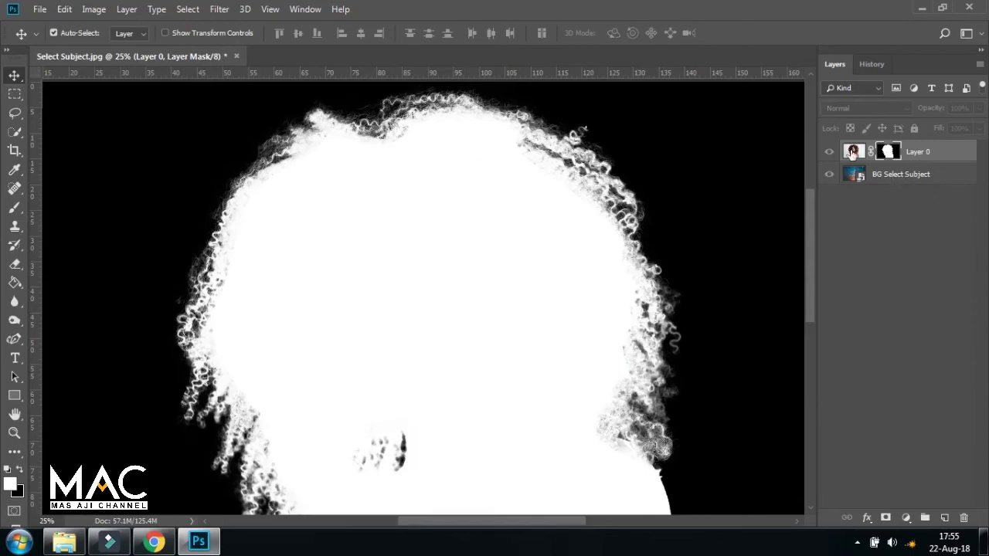
pyautogui.keyDown('alt'); pyautogui.click(890, 154); pyautogui.keyUp('alt')
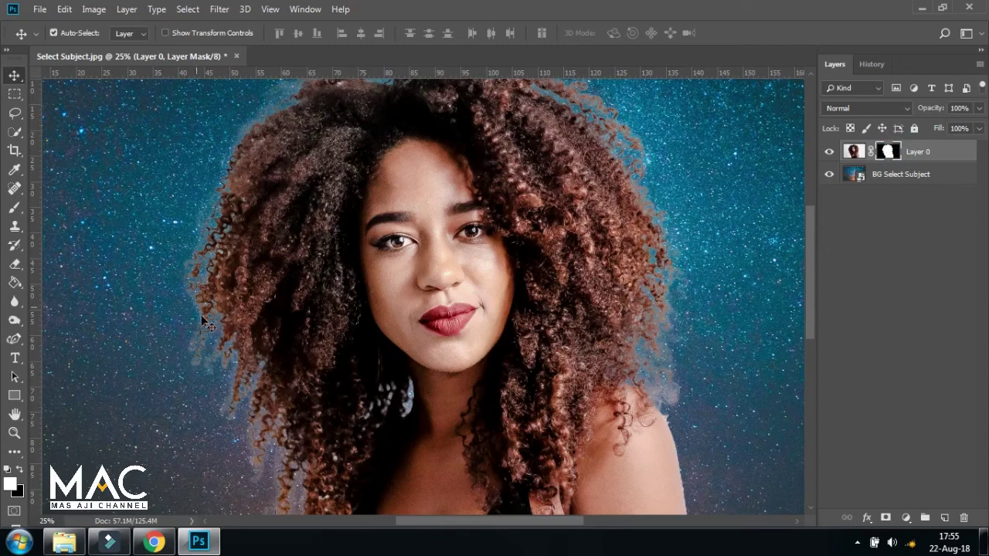
# Step: Set up the Brush tool in Overlay mode at 190 px
pyautogui.click(15, 208)
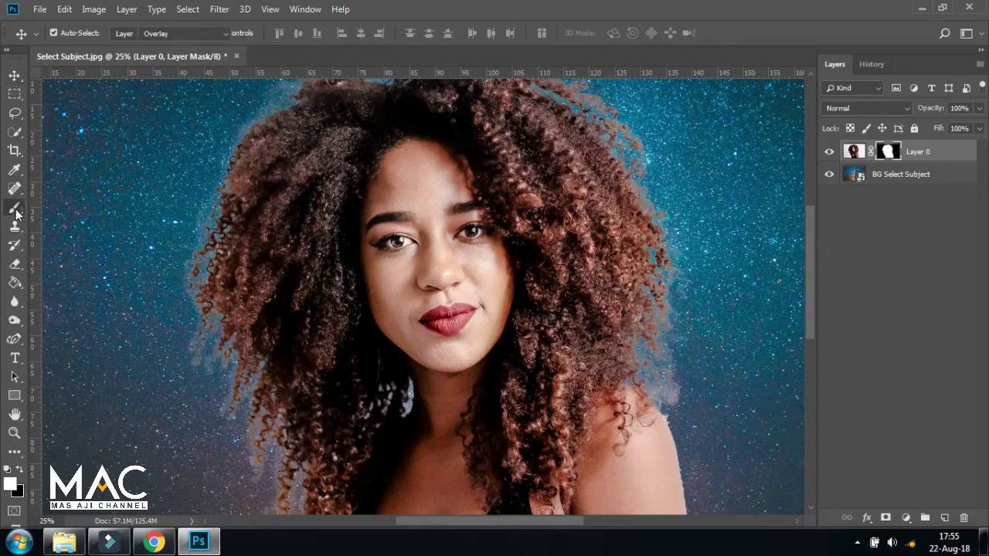
pyautogui.click(224, 35)
pyautogui.click(158, 230)
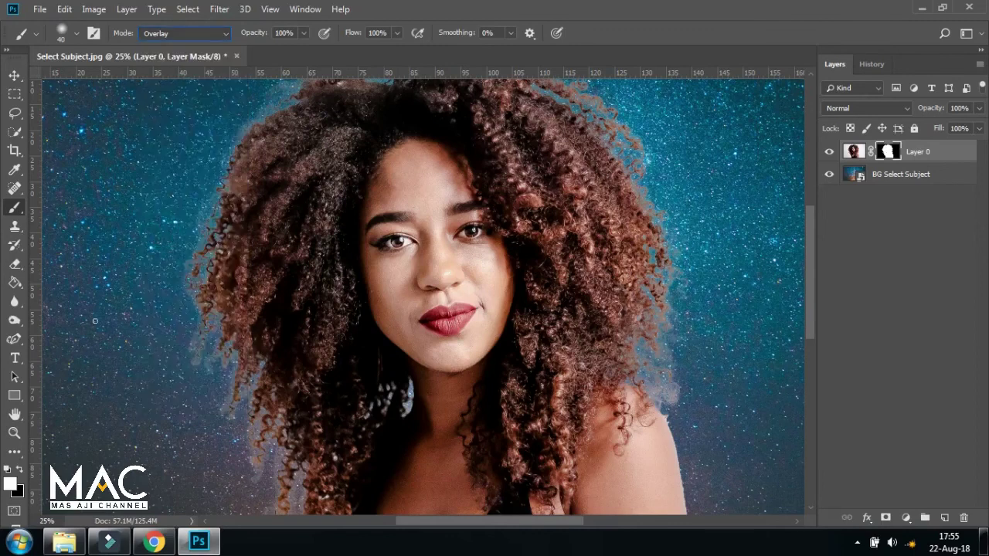
pyautogui.moveTo(136, 417); pyautogui.dragTo(164, 318)
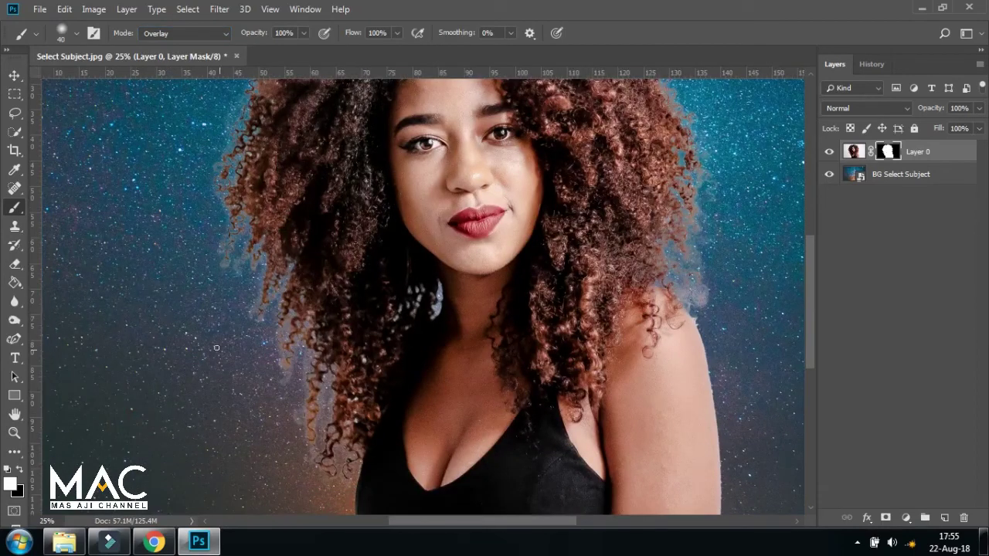
pyautogui.click(68, 33)
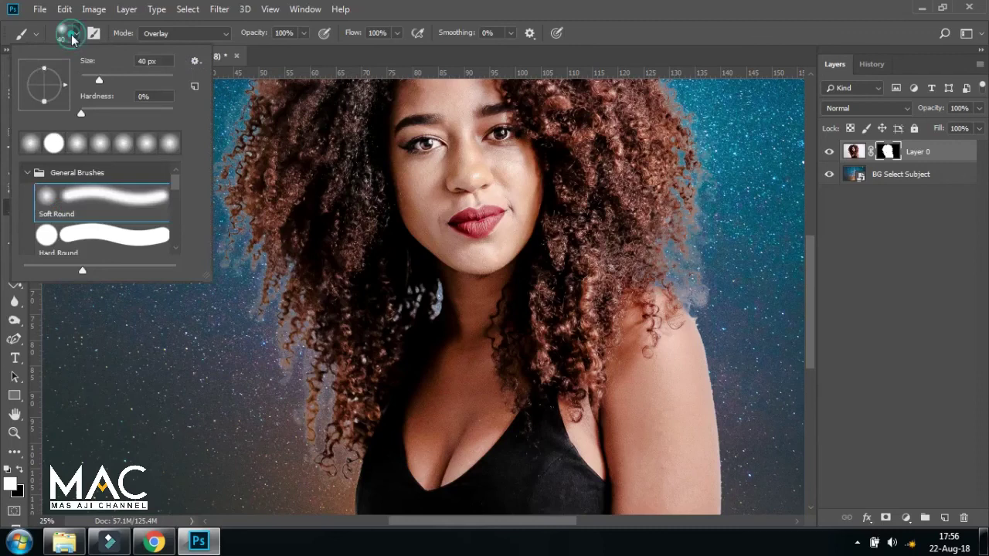
pyautogui.moveTo(97, 80); pyautogui.dragTo(144, 80)
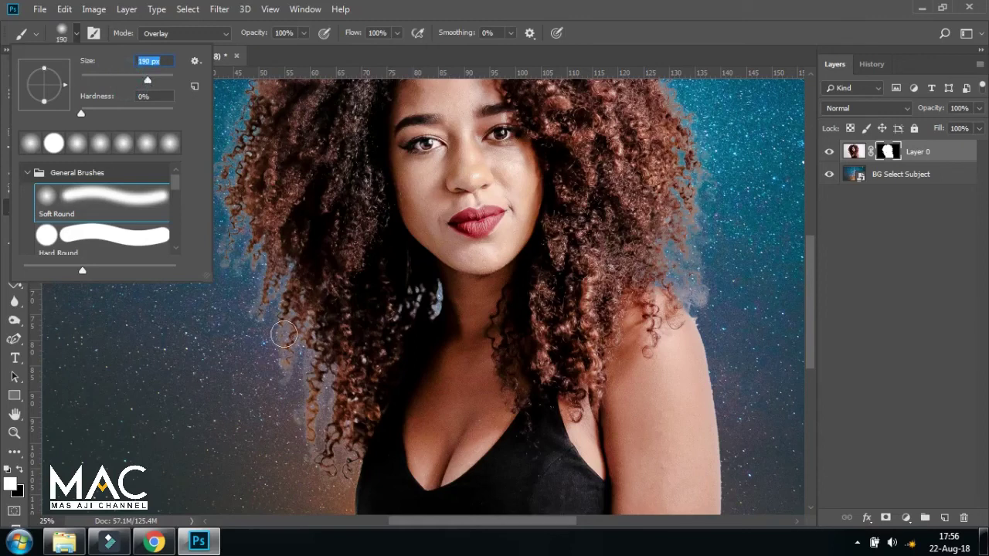
pyautogui.click(283, 340)
# Step: Paint the mask in black at 45% opacity along the left hair edge to blend the cyan halo
pyautogui.moveTo(283, 340); pyautogui.dragTo(285, 363)
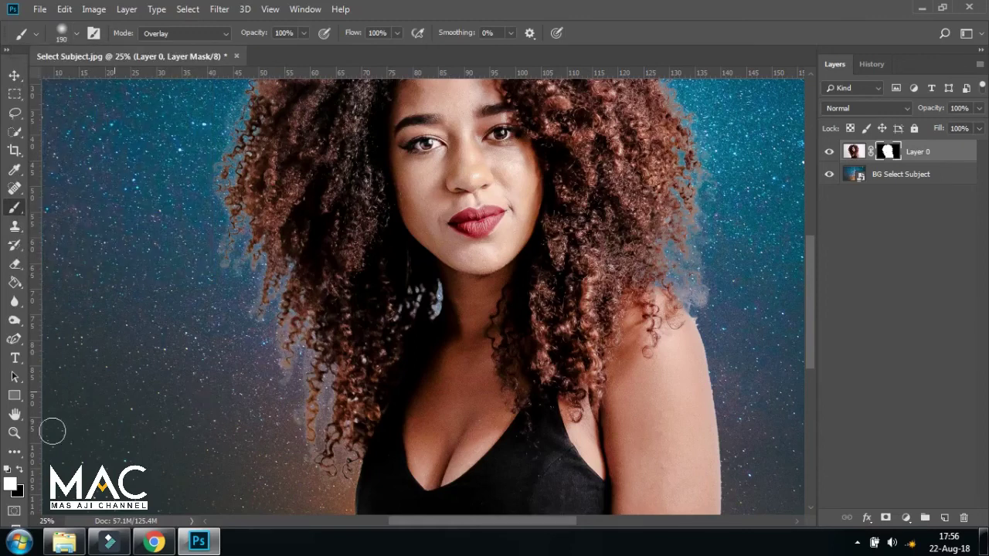
pyautogui.click(19, 468)
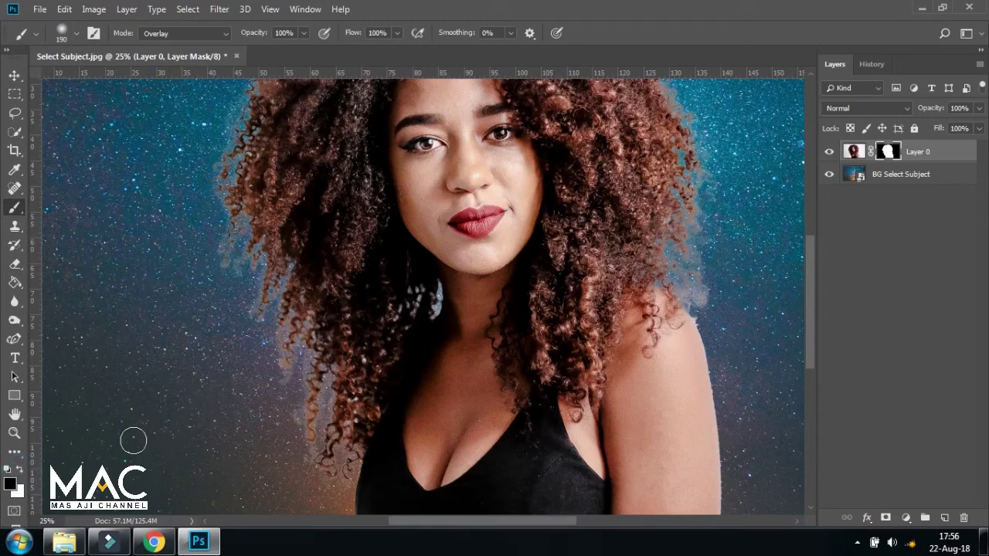
pyautogui.moveTo(279, 322)
pyautogui.mouseDown()
pyautogui.moveTo(281, 354)
pyautogui.moveTo(340, 453)
pyautogui.moveTo(221, 163)
pyautogui.moveTo(200, 215)
pyautogui.mouseUp()
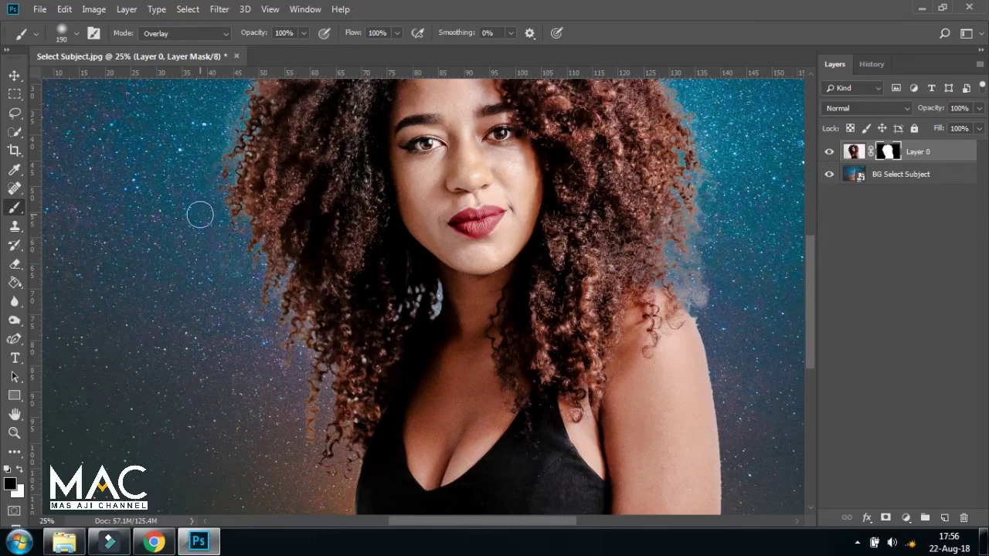
pyautogui.hotkey('ctrl', 'z')
pyautogui.click(286, 35)
pyautogui.press('BackSpace')
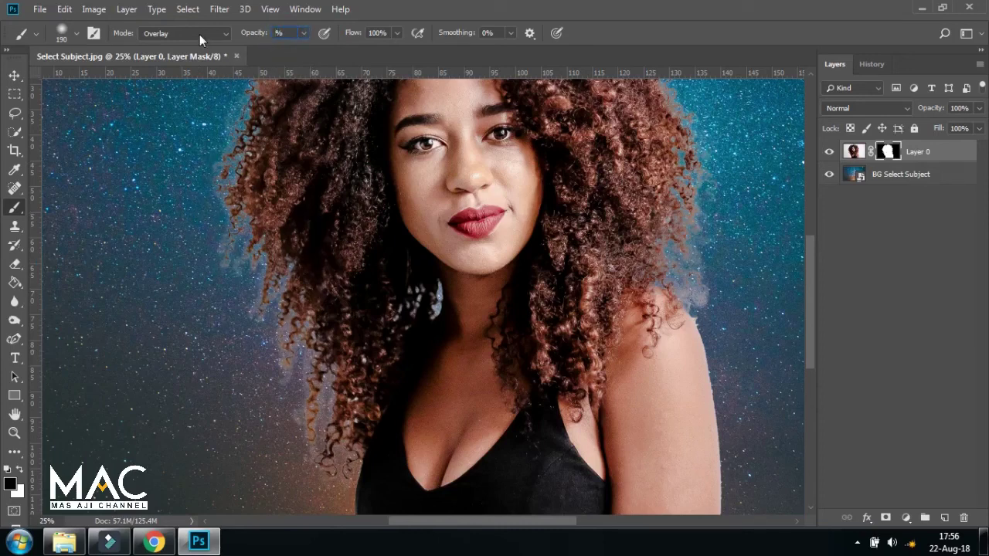
pyautogui.write('45')
pyautogui.moveTo(274, 401); pyautogui.dragTo(311, 424)
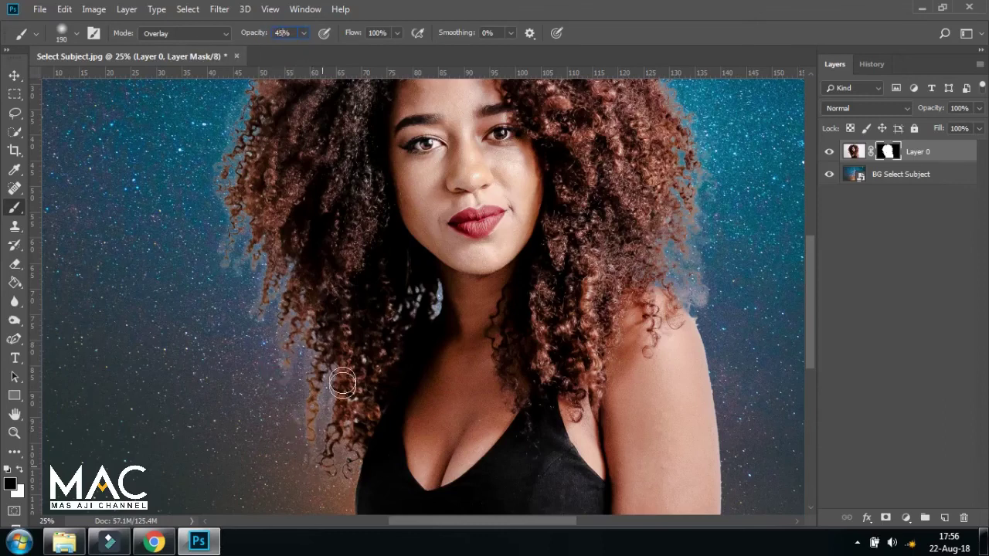
pyautogui.moveTo(226, 223)
pyautogui.mouseDown()
pyautogui.moveTo(265, 315)
pyautogui.moveTo(276, 438)
pyautogui.mouseUp()
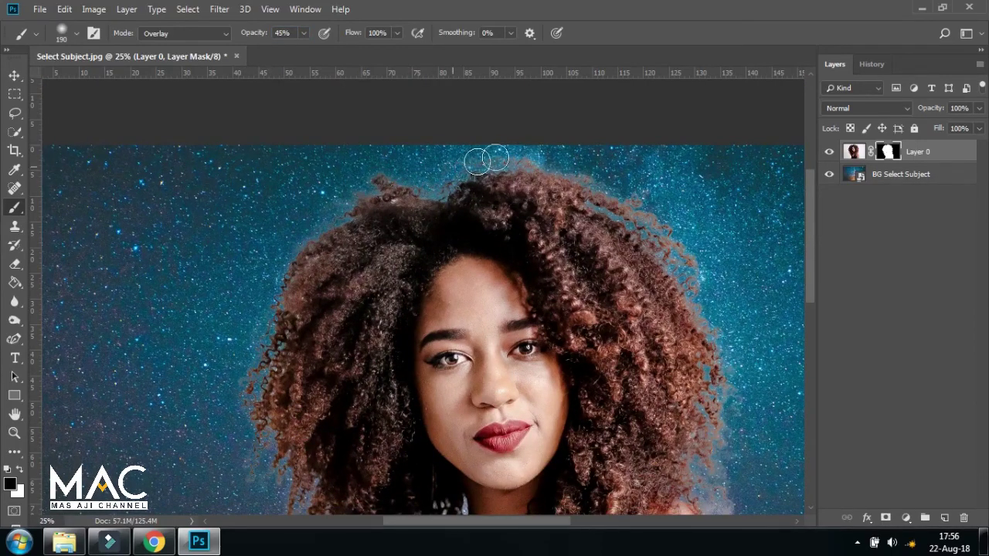
# Step: Soften the cyan halo along the right hair and shoulder, then zoom back out
pyautogui.moveTo(671, 210); pyautogui.dragTo(542, 177)
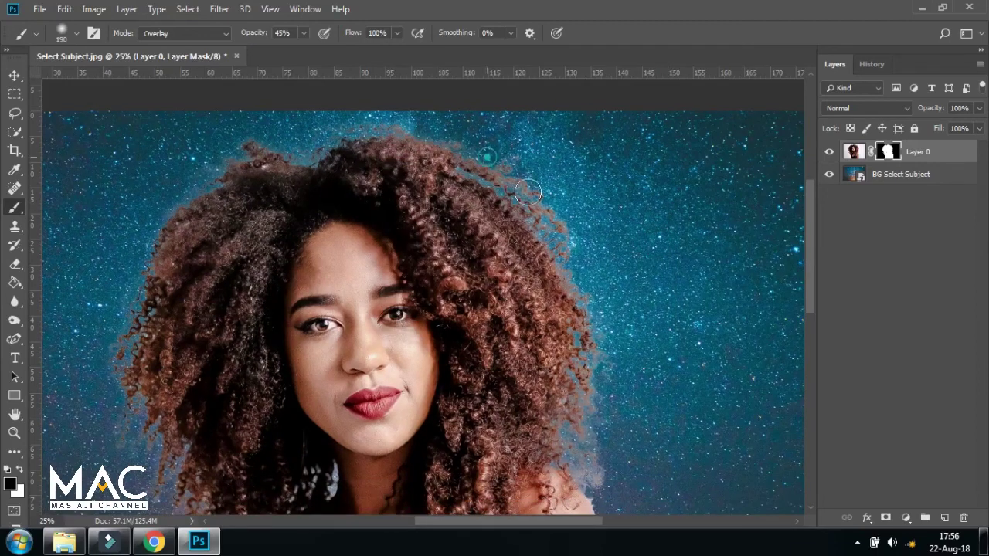
pyautogui.moveTo(613, 334); pyautogui.dragTo(542, 229)
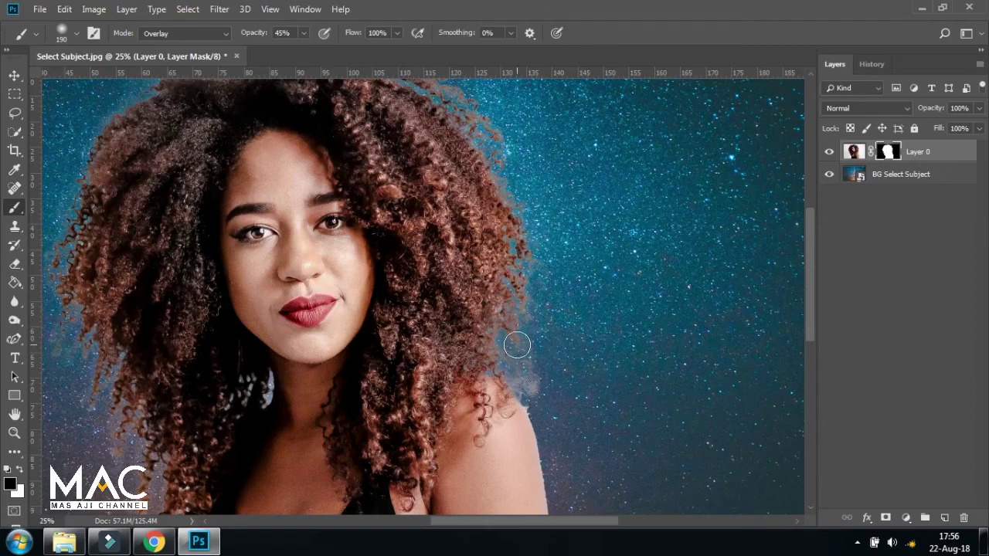
pyautogui.moveTo(562, 408); pyautogui.dragTo(535, 370)
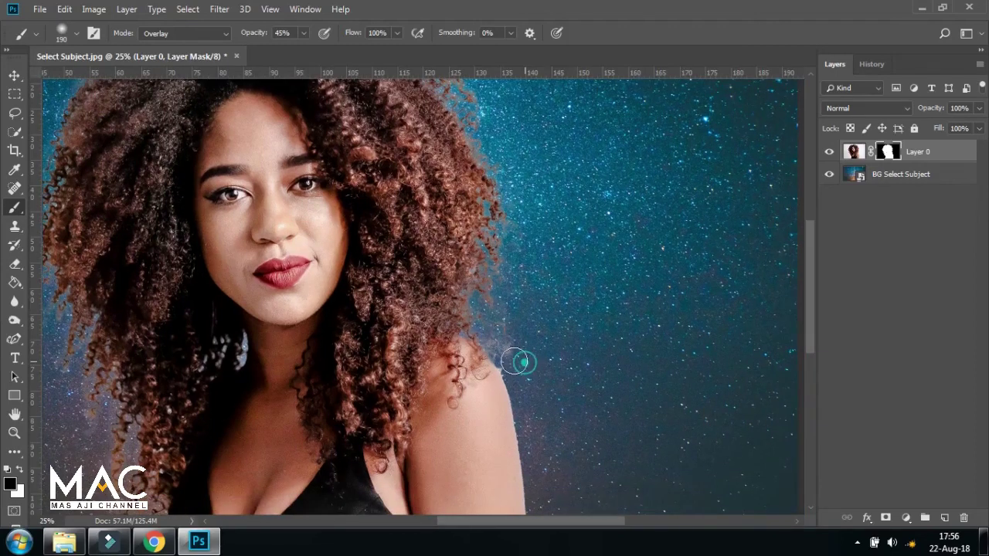
pyautogui.click(517, 309)
pyautogui.click(482, 309)
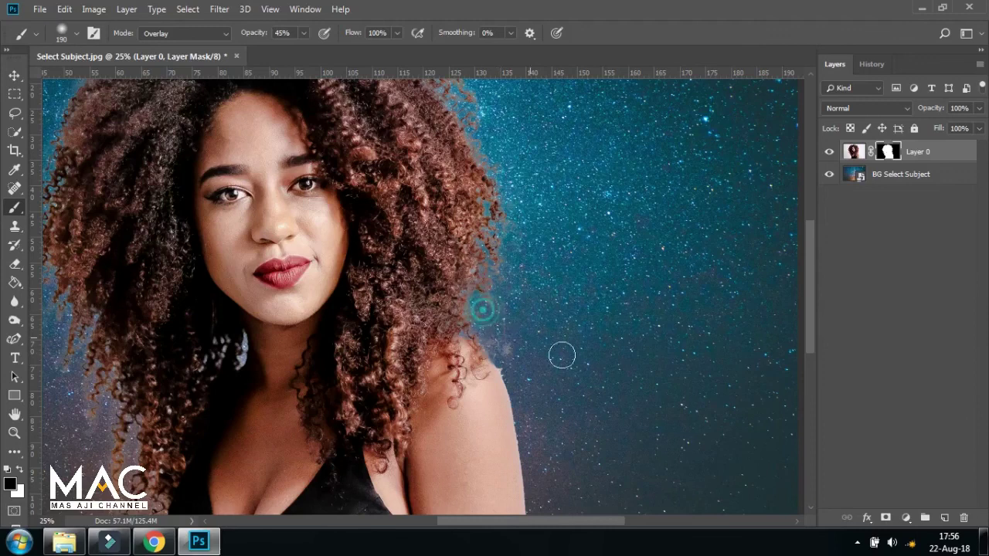
pyautogui.click(15, 75)
pyautogui.hotkey('ctrl', '-')
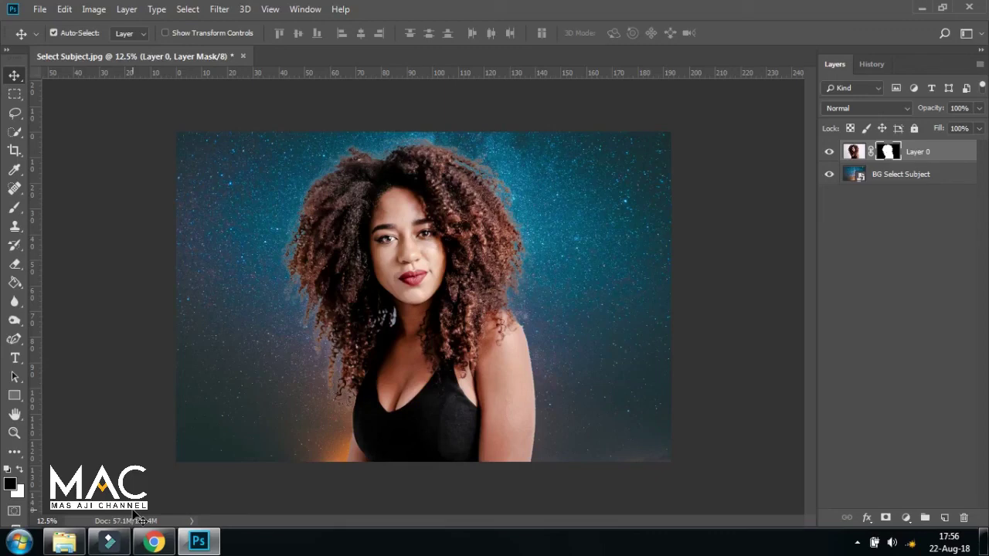
# Step: Save the two-layer composite to Select Subject.jpg
pyautogui.hotkey('ctrl', 's')
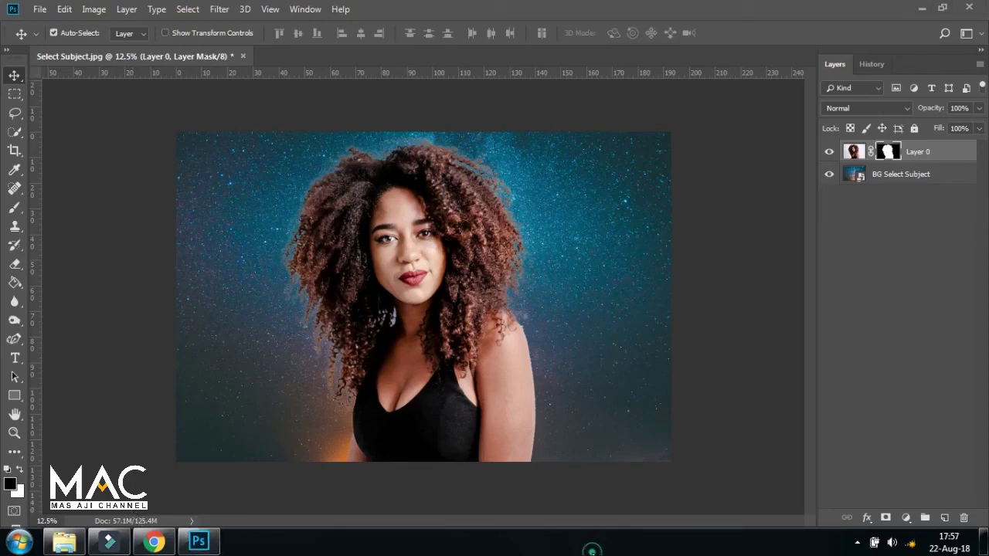